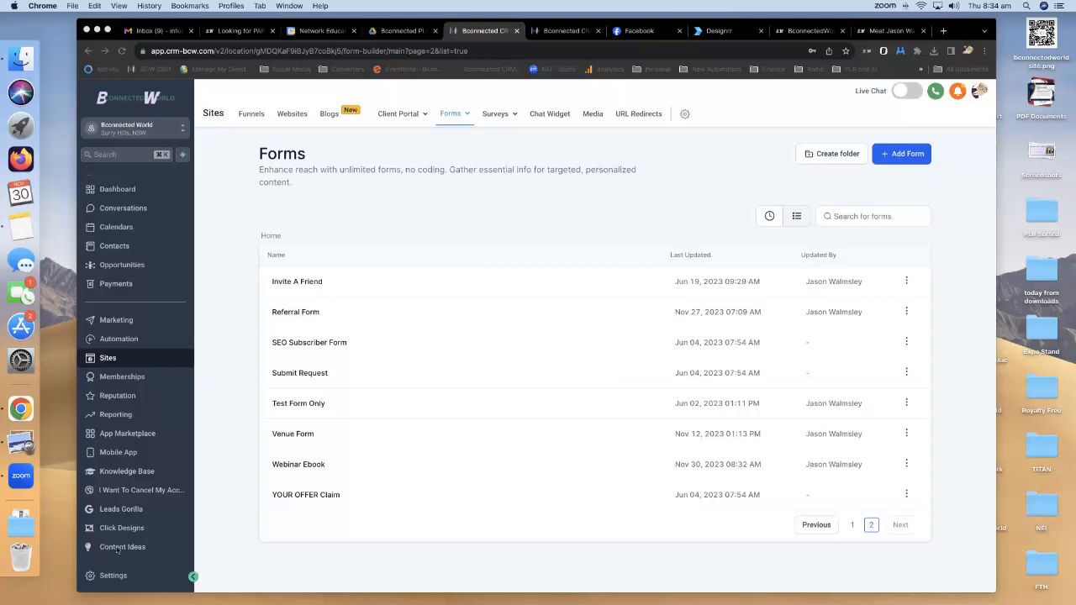
Switch to the Bconnected PLR Google Drive folder to look for the webinar files.
{"action": "left_click", "coordinate": [399, 32]}
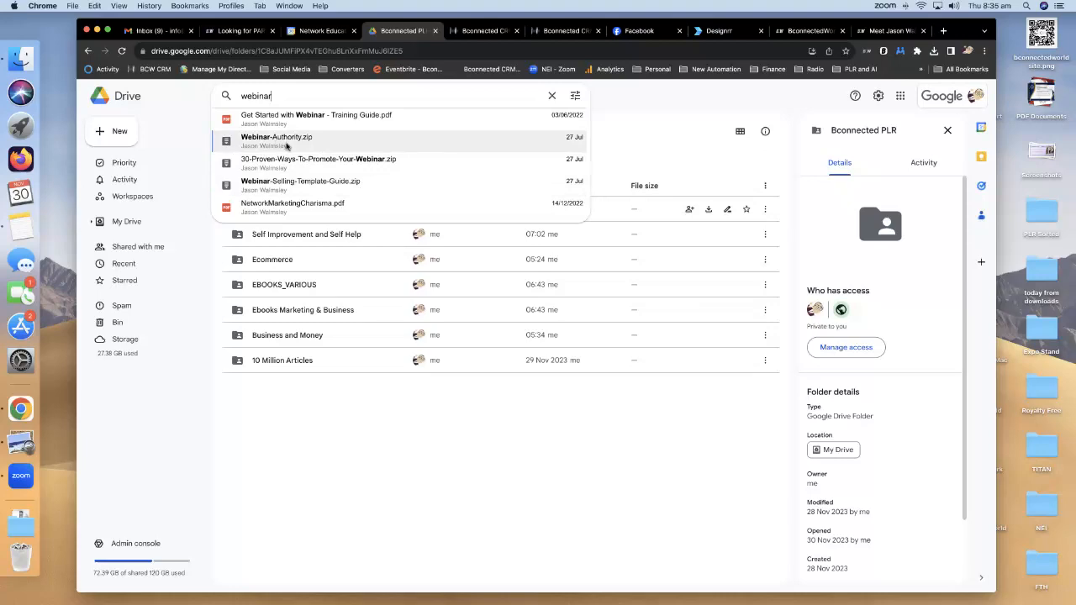
Move the Webinar Authority PDF preview aside and go back to the CRM Forms list.
{"action": "left_click_drag", "start_coordinate": [336, 158], "coordinate": [1074, 134]}
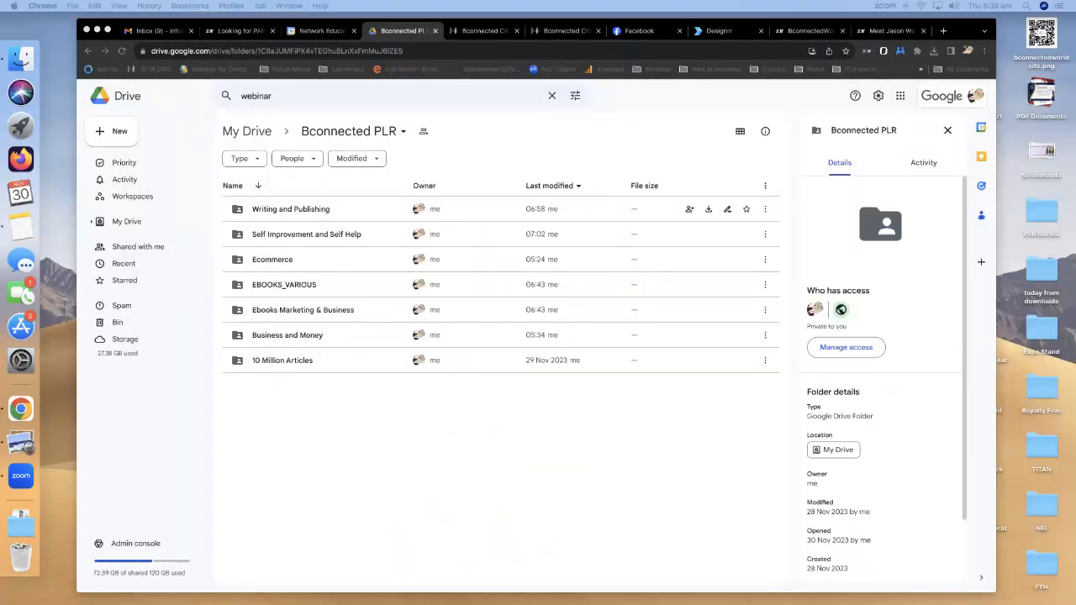
{"action": "left_click", "coordinate": [485, 32]}
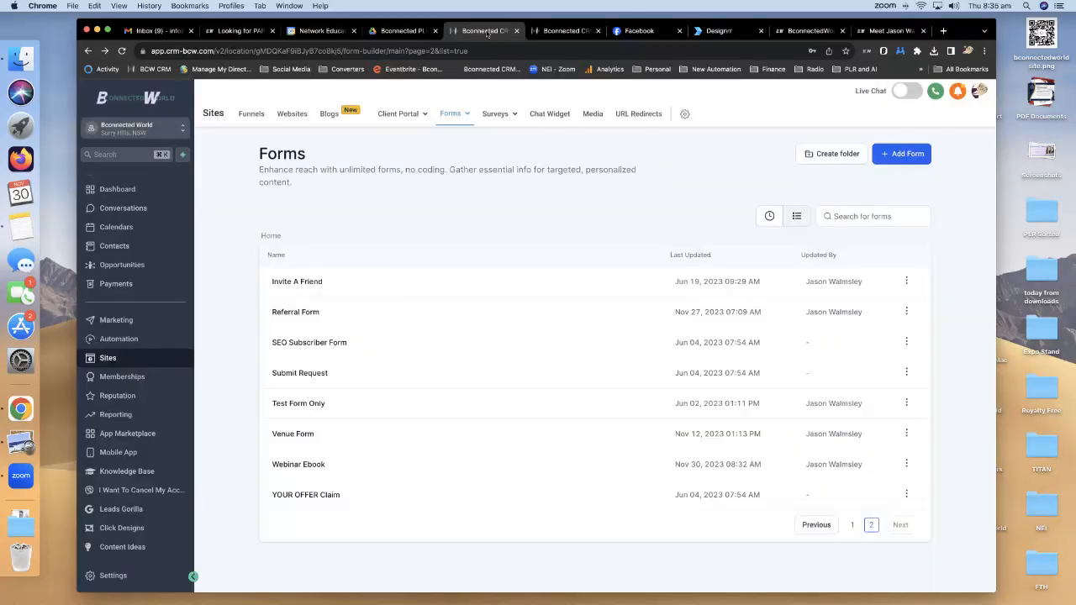
Leave the Book Land eBook page builder for the funnel overview.
{"action": "left_click", "coordinate": [565, 31]}
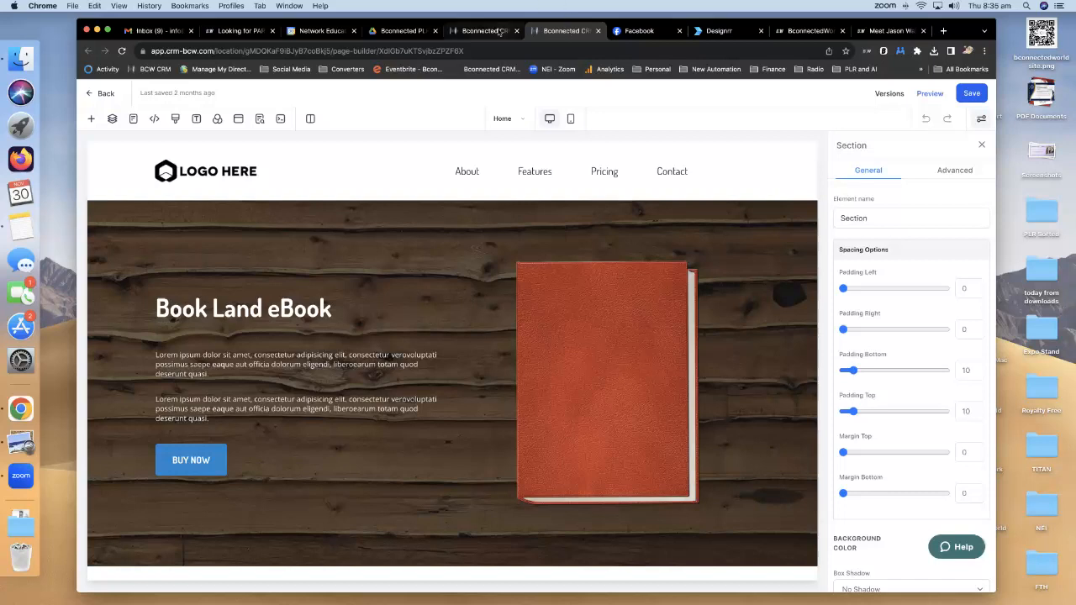
{"action": "left_click", "coordinate": [99, 93]}
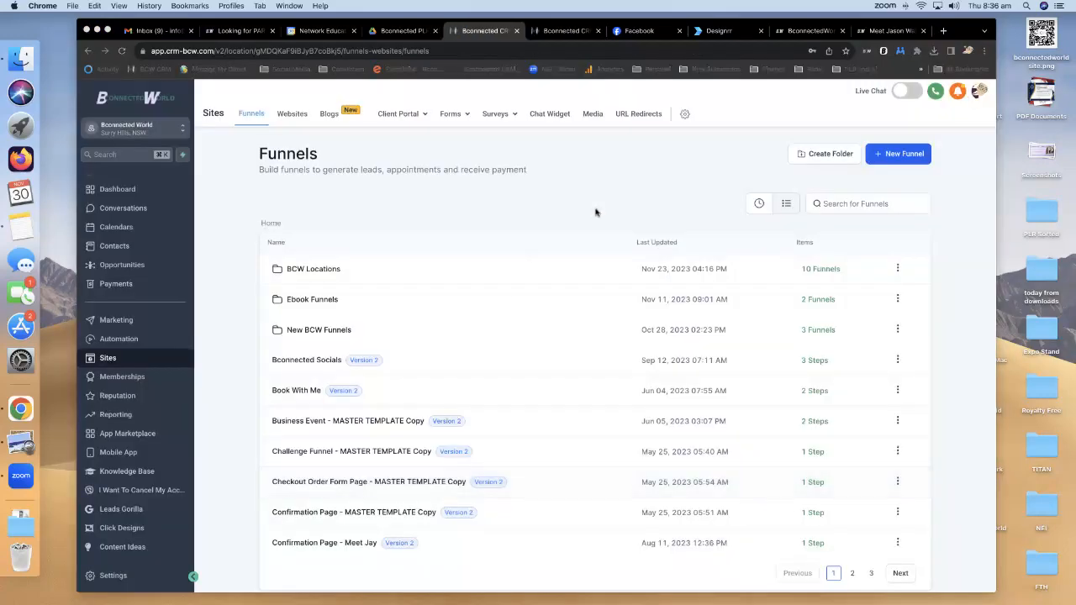
Start a new funnel from templates, search 'ebook' and preview the eBook Online Orders template.
{"action": "left_click", "coordinate": [899, 154]}
{"action": "left_click", "coordinate": [635, 337]}
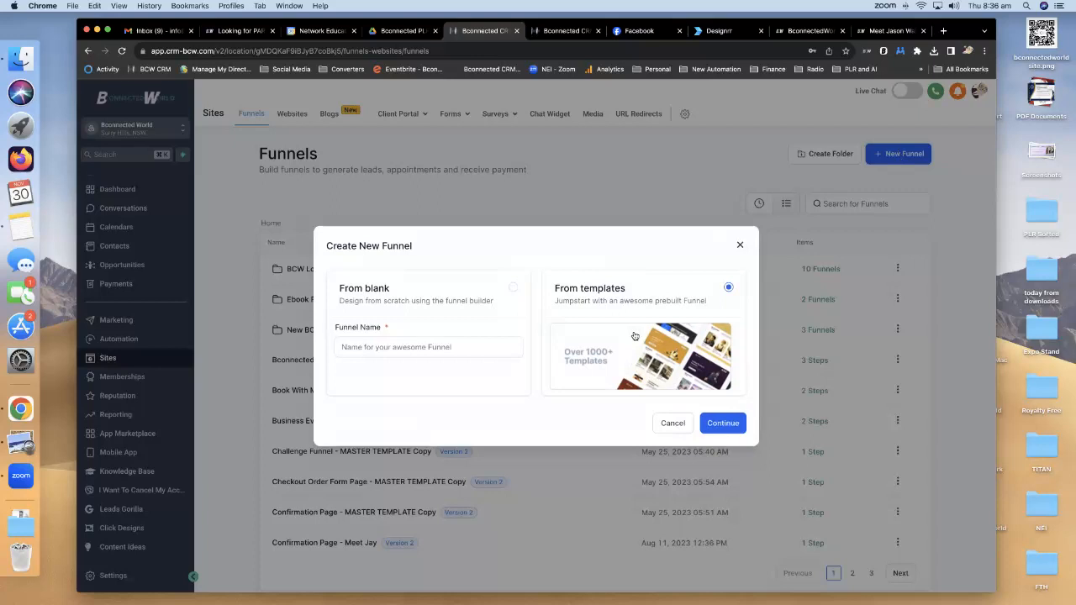
{"action": "left_click", "coordinate": [716, 429]}
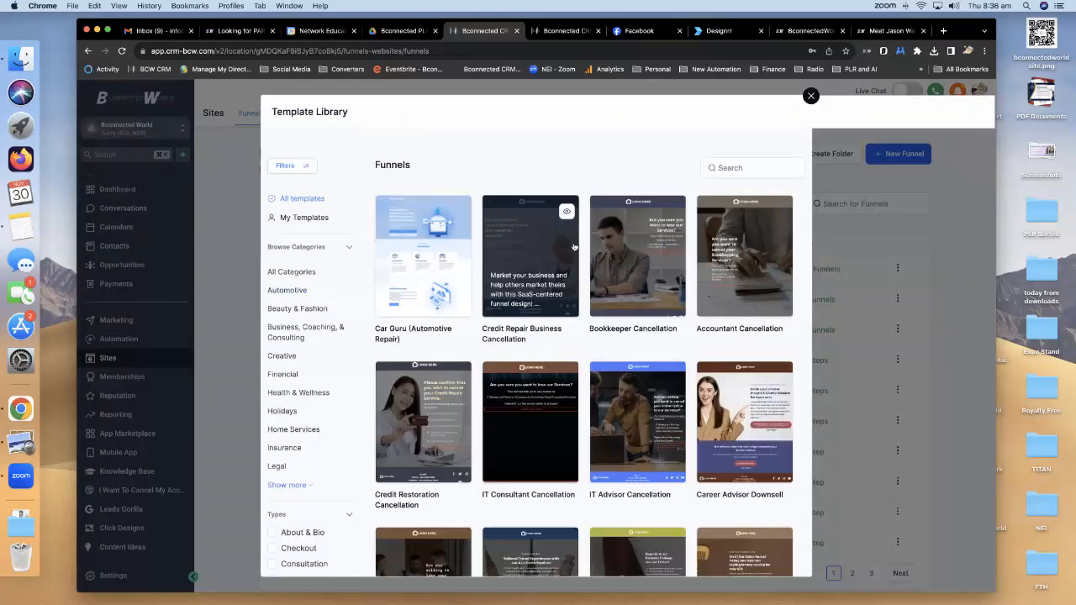
{"action": "left_click", "coordinate": [743, 167]}
{"action": "type", "text": "ebook"}
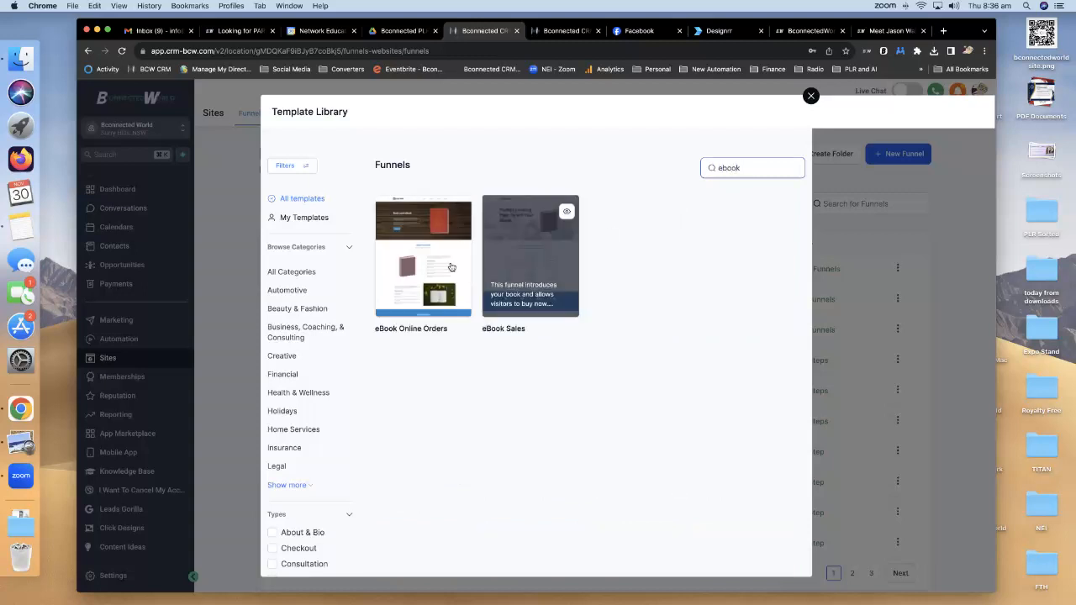
{"action": "left_click", "coordinate": [458, 214]}
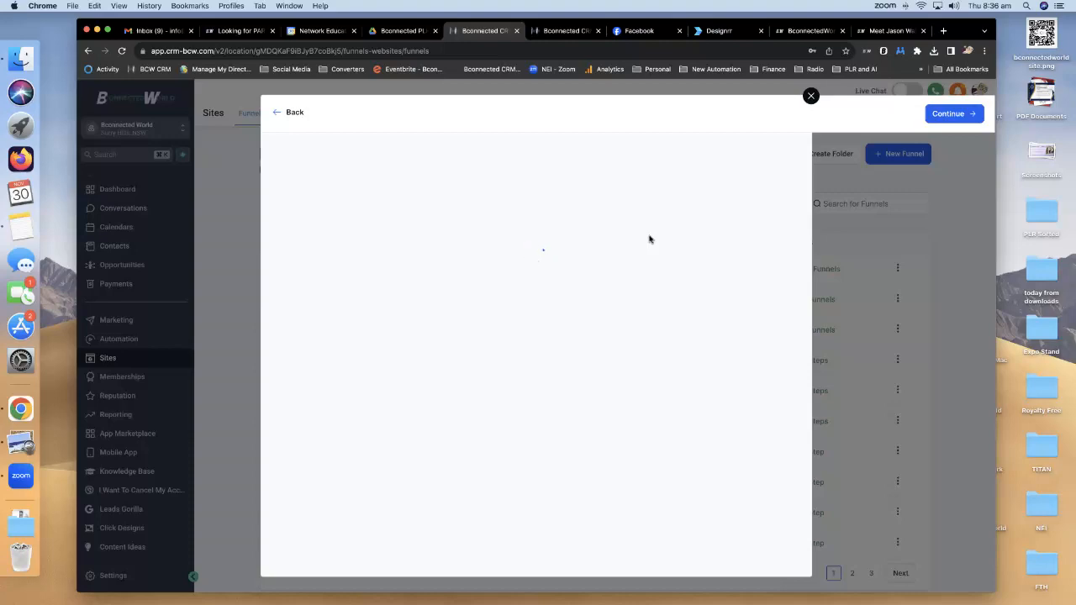
{"action": "scroll", "coordinate": [649, 239], "scroll_direction": "down", "scroll_amount": 10}
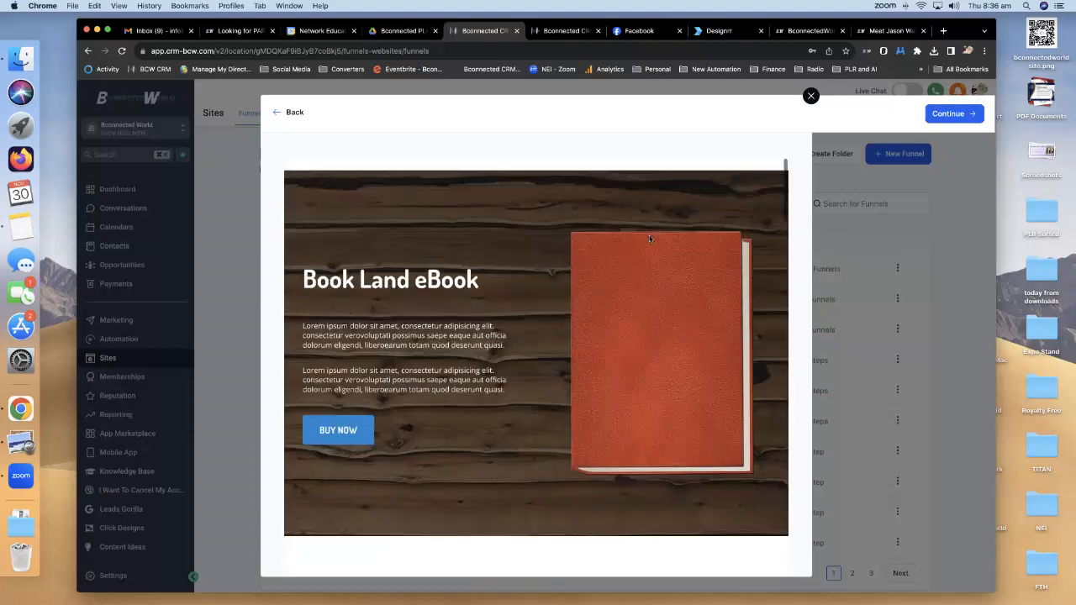
{"action": "scroll", "coordinate": [649, 240], "scroll_direction": "down", "scroll_amount": 15}
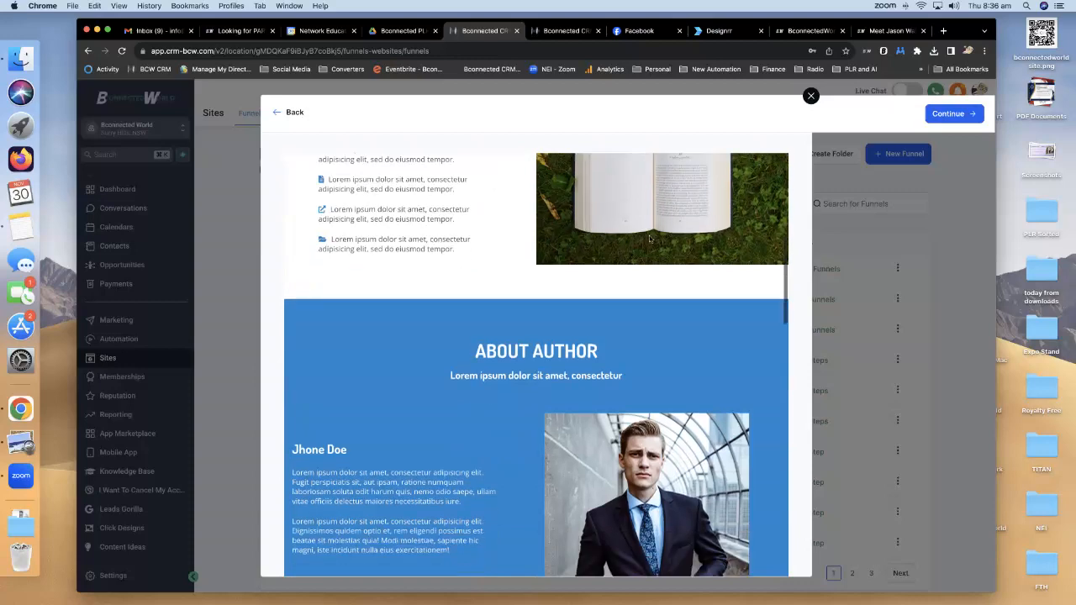
{"action": "scroll", "coordinate": [649, 240], "scroll_direction": "down", "scroll_amount": 8}
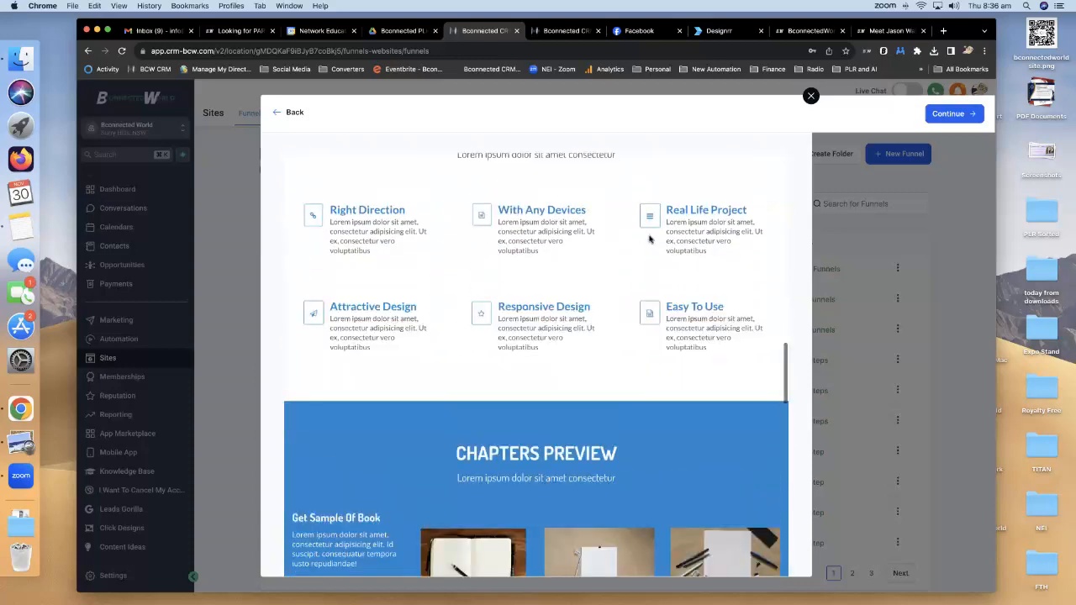
{"action": "scroll", "coordinate": [649, 239], "scroll_direction": "up", "scroll_amount": 12}
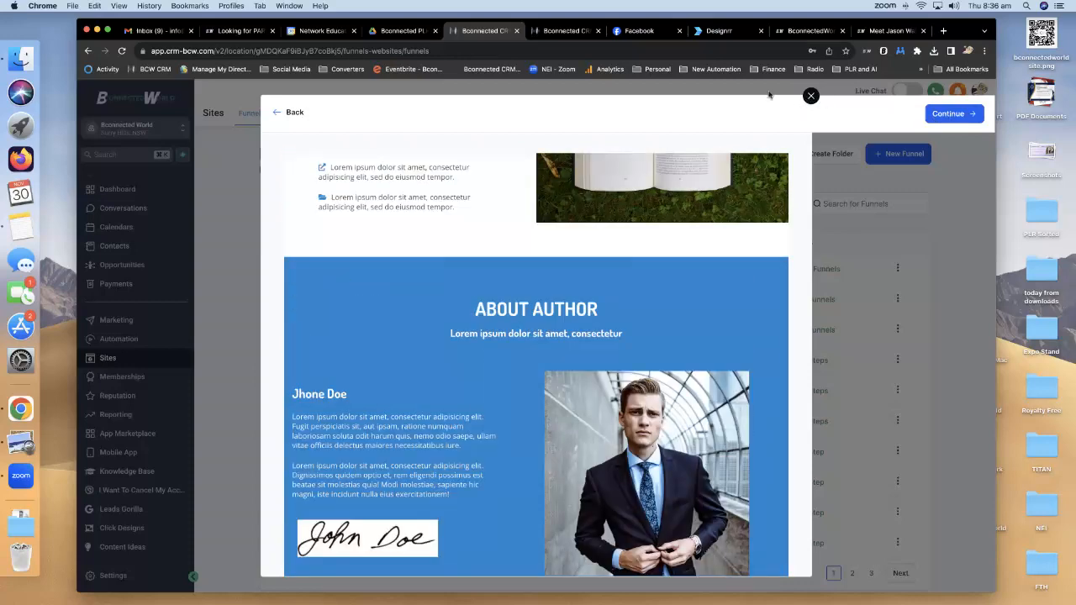
Use the eBook Online Orders template and edit its Home page in a new tab.
{"action": "left_click", "coordinate": [810, 97]}
{"action": "left_click", "coordinate": [566, 30]}
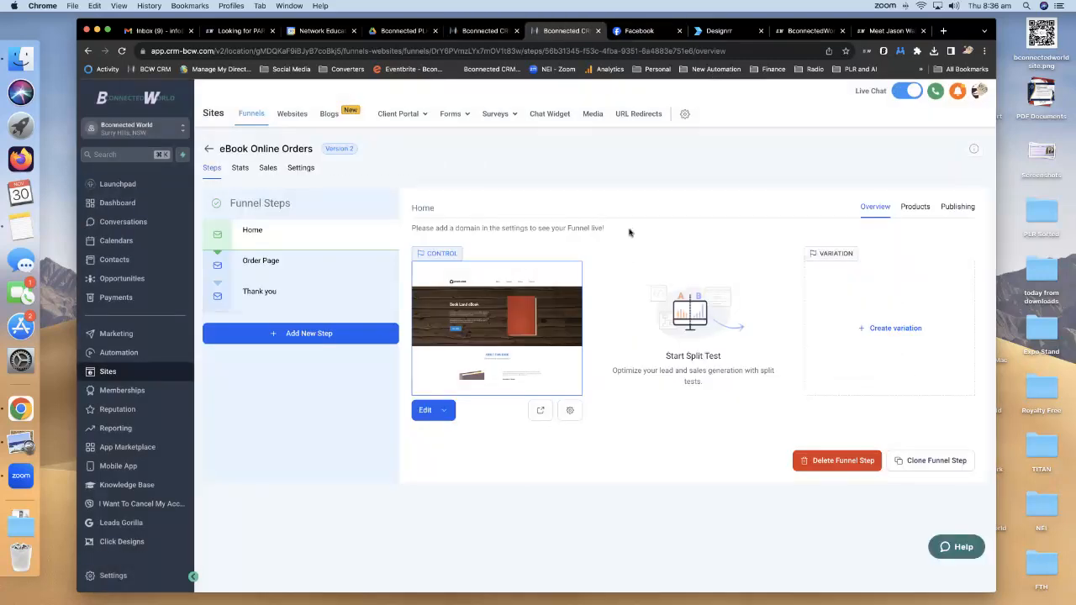
{"action": "left_click", "coordinate": [445, 411]}
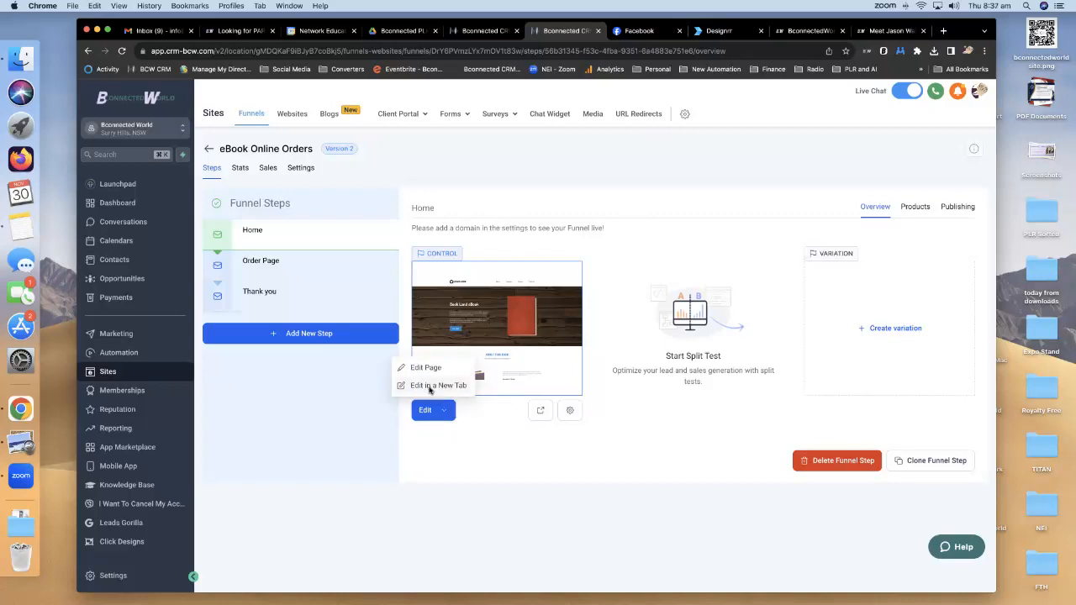
{"action": "left_click", "coordinate": [429, 387]}
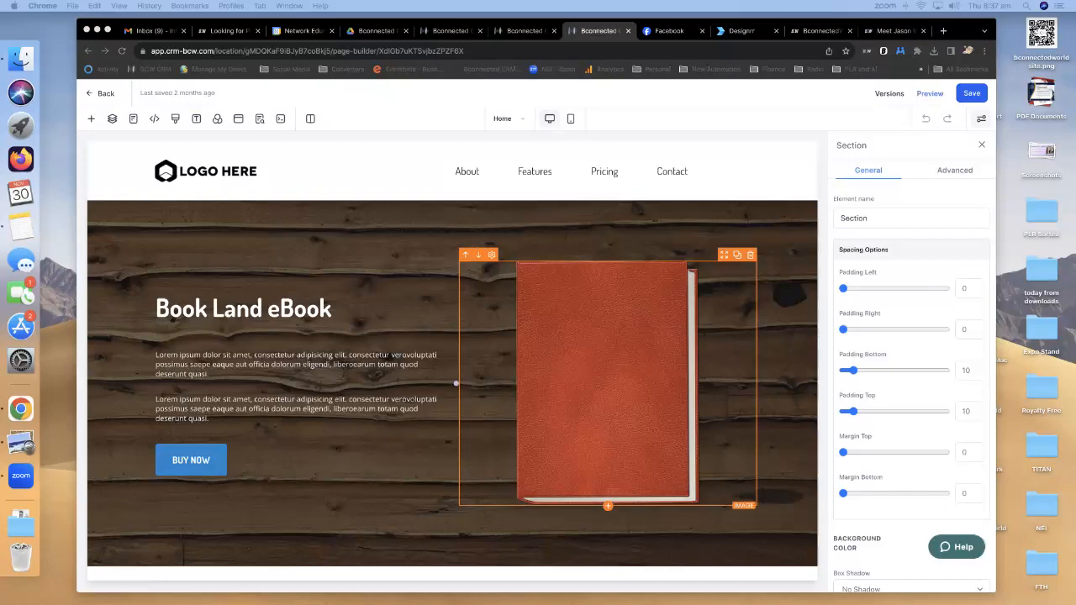
In Finder, browse Webinar-Authority > 1 > Product > 7 - Graphics > Images > eCovers.
{"action": "left_click_drag", "start_coordinate": [498, 190], "coordinate": [544, 144]}
{"action": "scroll", "coordinate": [406, 220], "scroll_direction": "left", "scroll_amount": 10}
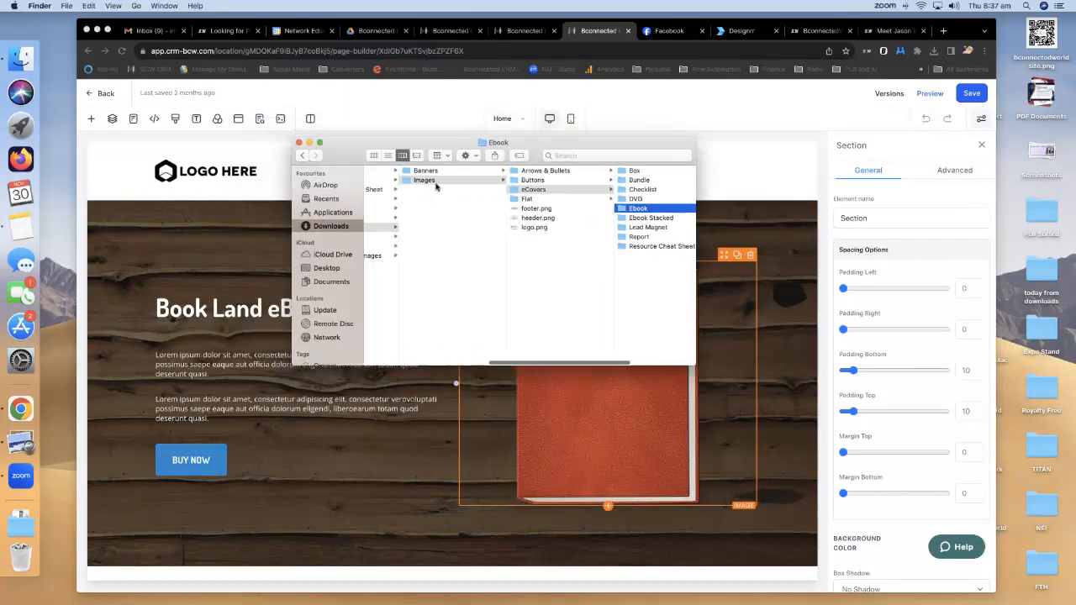
{"action": "scroll", "coordinate": [495, 215], "scroll_direction": "left", "scroll_amount": 5}
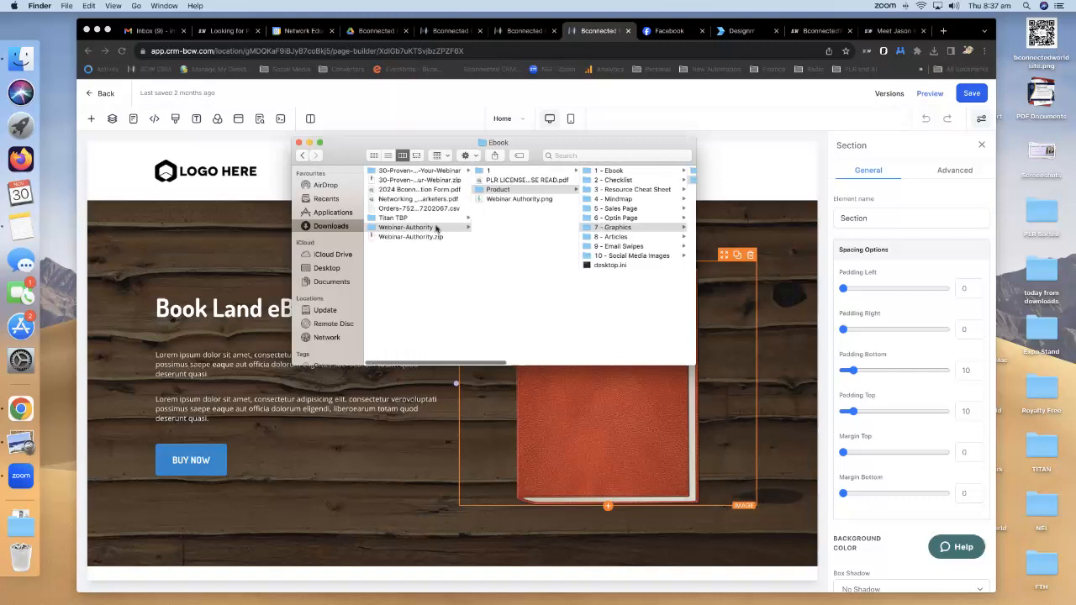
{"action": "scroll", "coordinate": [505, 211], "scroll_direction": "right", "scroll_amount": 2}
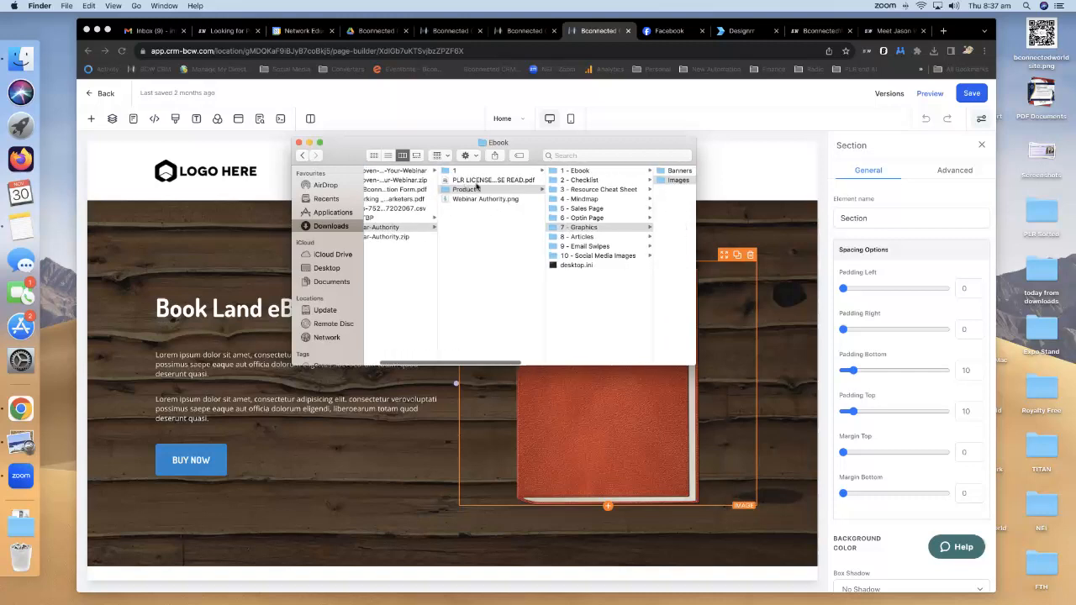
{"action": "left_click", "coordinate": [473, 171]}
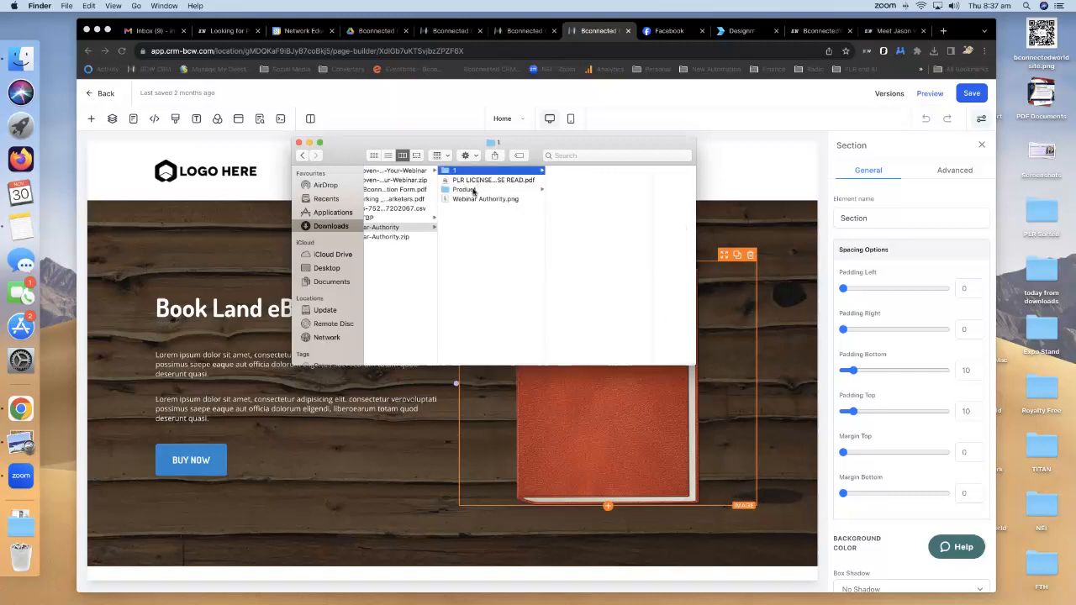
{"action": "left_click", "coordinate": [472, 190]}
{"action": "left_click", "coordinate": [584, 172]}
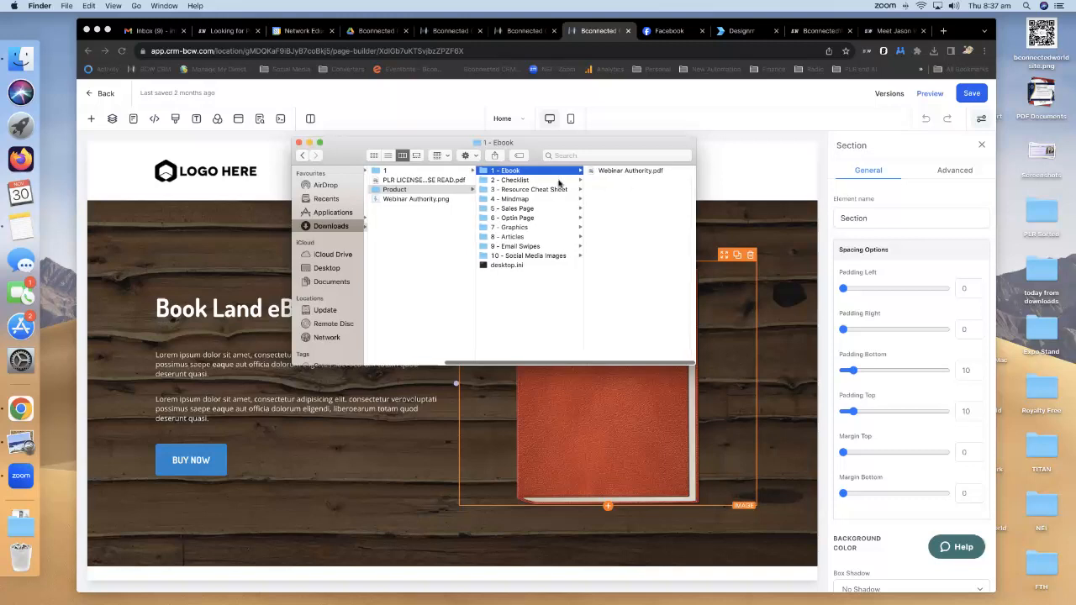
{"action": "left_click", "coordinate": [530, 227]}
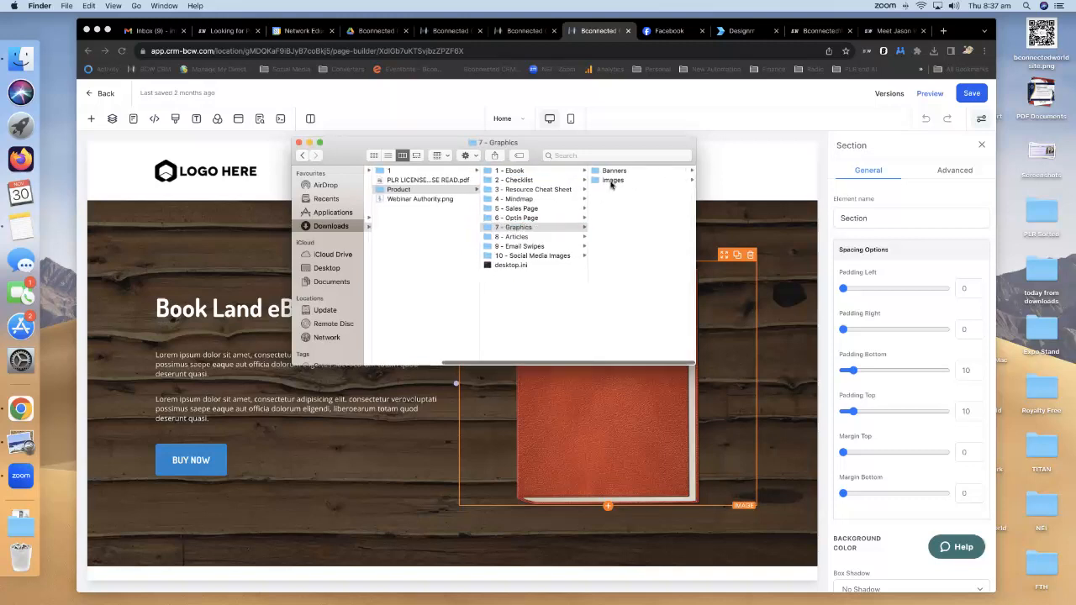
{"action": "left_click", "coordinate": [611, 182]}
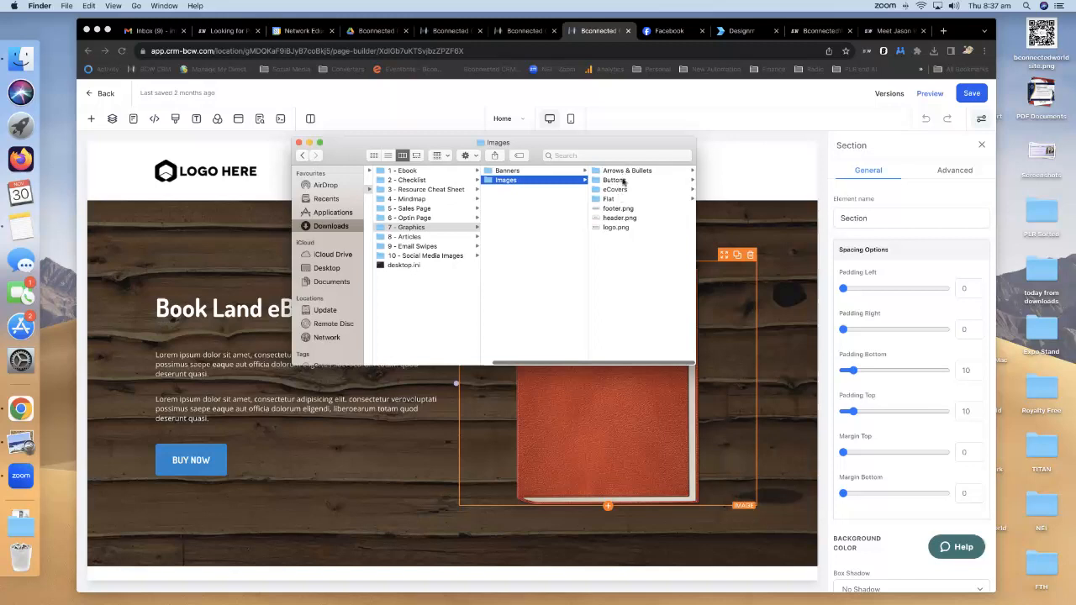
{"action": "left_click", "coordinate": [619, 190]}
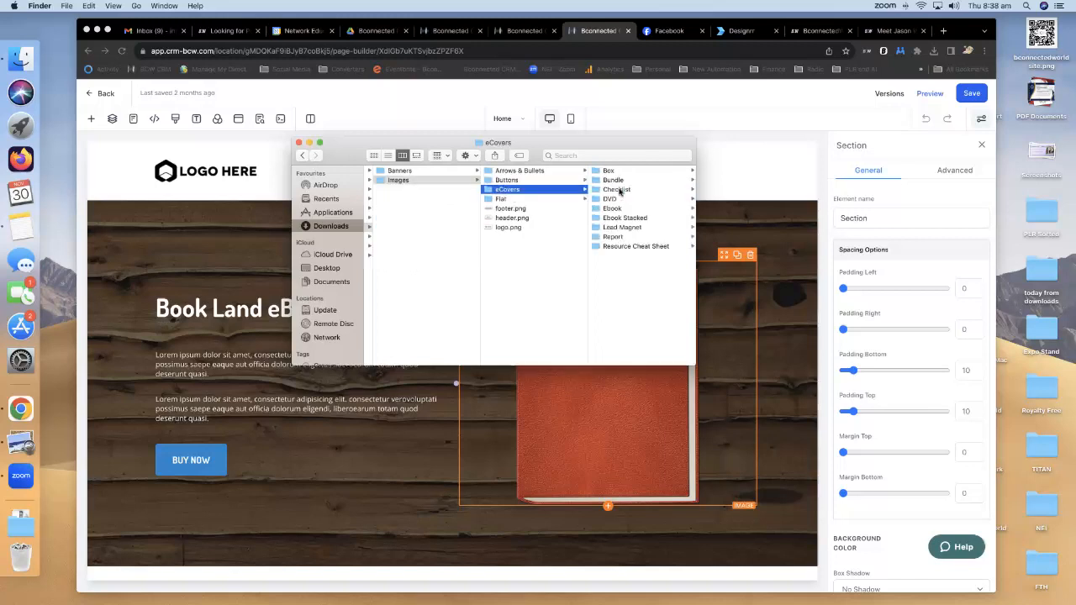
Locate ebook-large.png in the Ebook cover folder, then move Finder off the page.
{"action": "left_click", "coordinate": [545, 200]}
{"action": "left_click", "coordinate": [526, 193]}
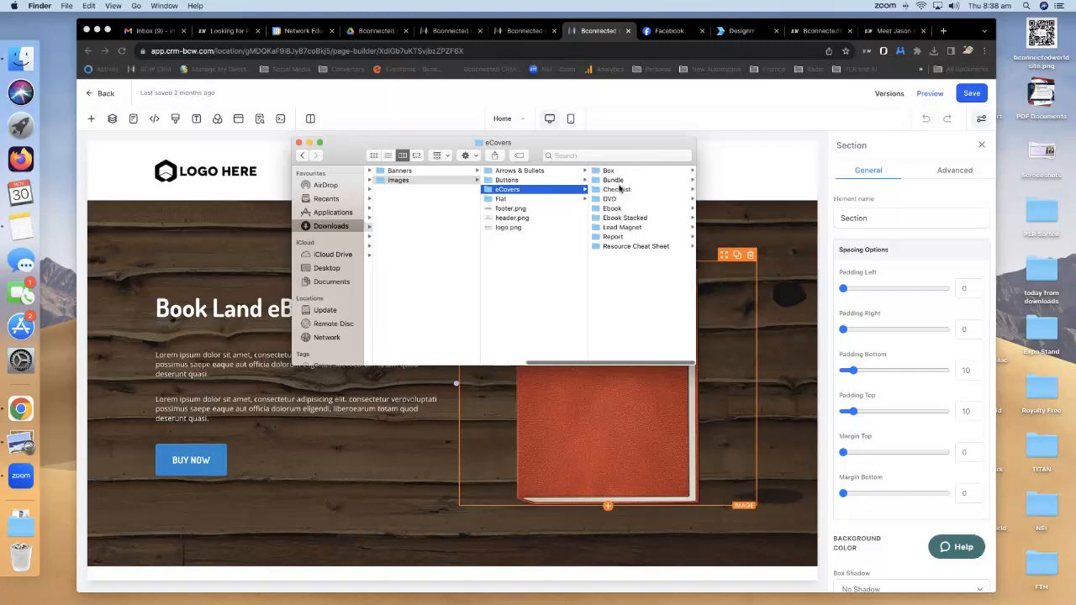
{"action": "left_click", "coordinate": [622, 208]}
{"action": "left_click", "coordinate": [634, 173]}
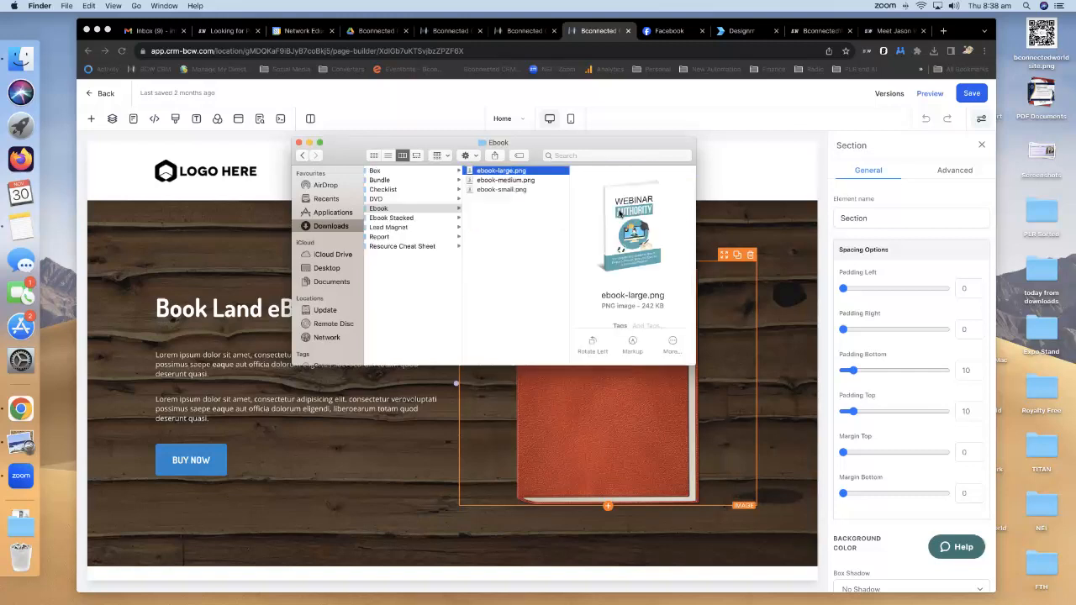
{"action": "left_click_drag", "start_coordinate": [496, 149], "coordinate": [1075, 202]}
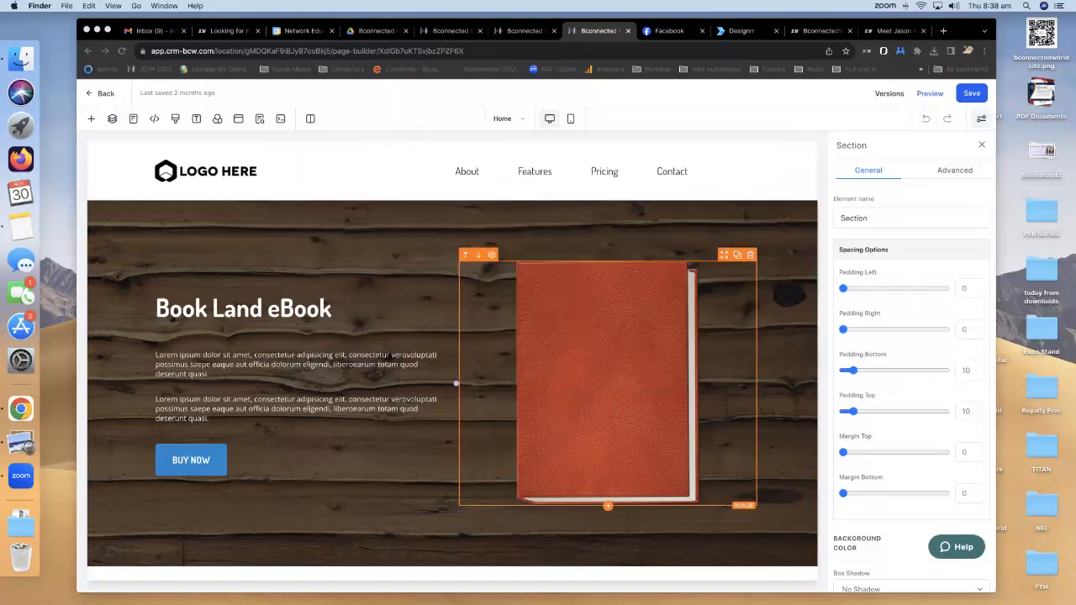
{"action": "left_click", "coordinate": [546, 358]}
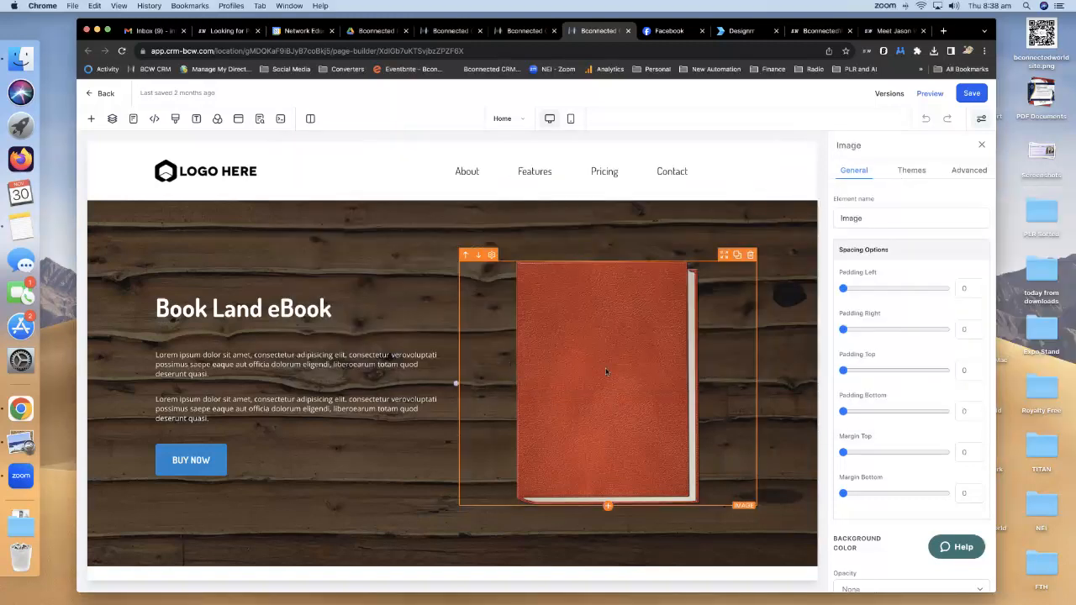
Replace the hero book image with the uploaded ebook-medium.png Webinar Authority cover.
{"action": "scroll", "coordinate": [869, 372], "scroll_direction": "down", "scroll_amount": 5}
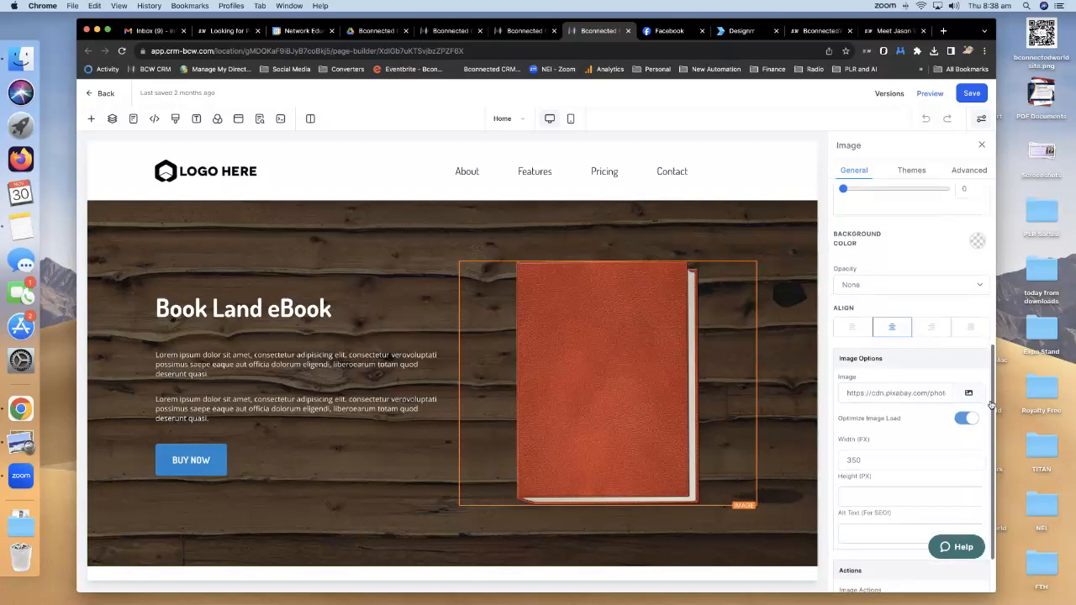
{"action": "left_click", "coordinate": [971, 394]}
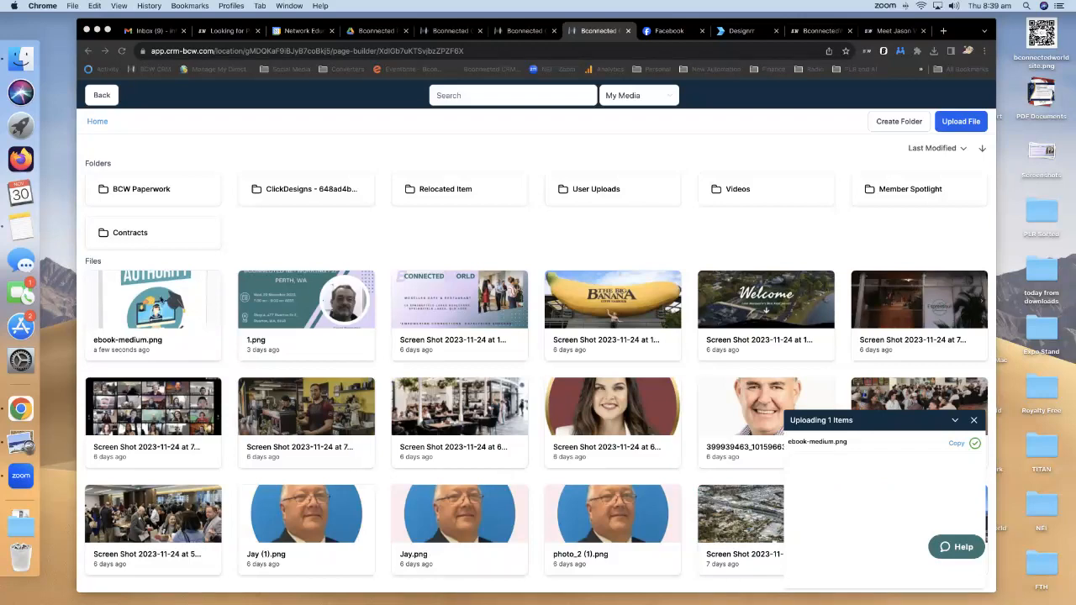
{"action": "left_click", "coordinate": [160, 299]}
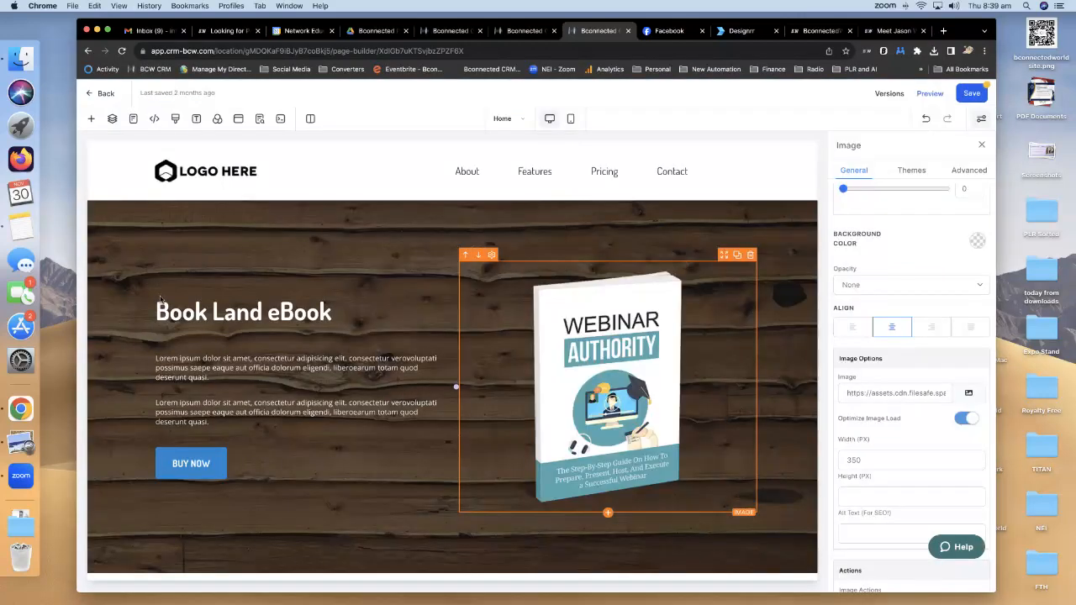
Change the hero headline from 'Book Land eBook' to 'Webinar Authority'.
{"action": "scroll", "coordinate": [387, 330], "scroll_direction": "down", "scroll_amount": 5}
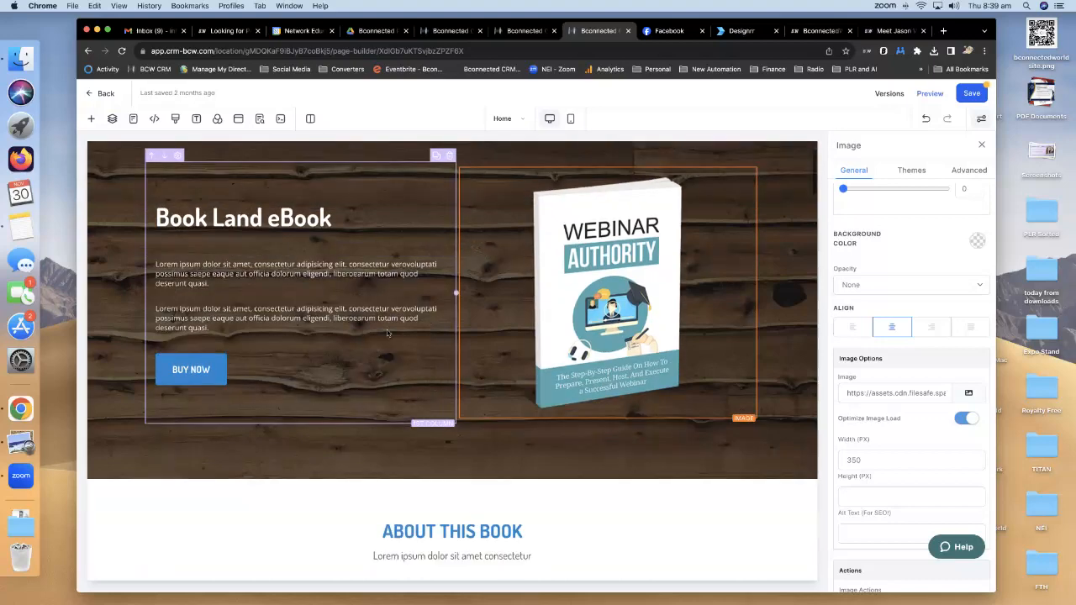
{"action": "scroll", "coordinate": [386, 330], "scroll_direction": "up", "scroll_amount": 4}
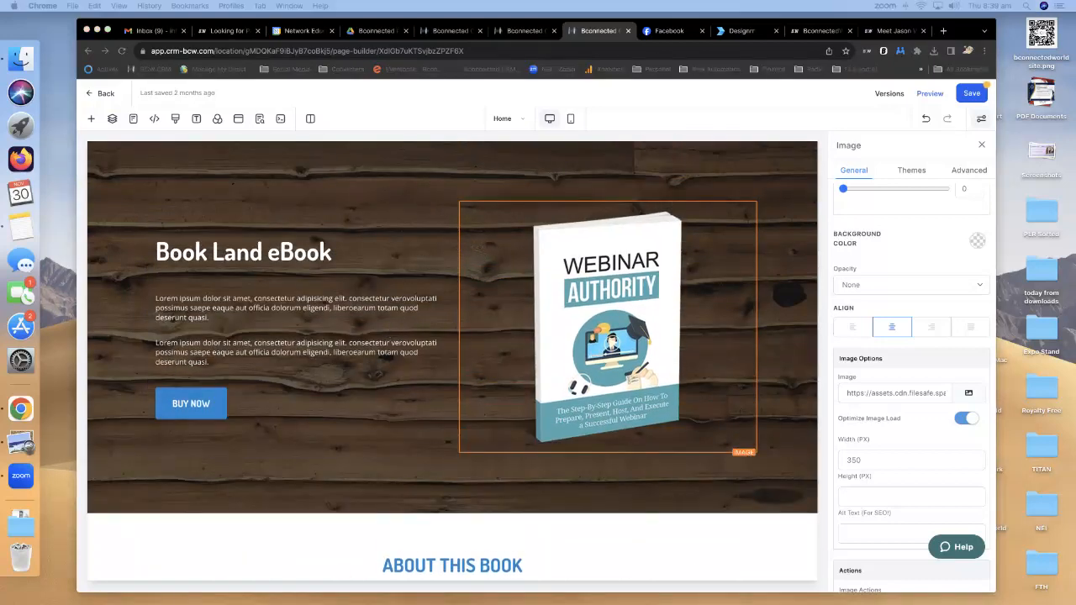
{"action": "left_click", "coordinate": [331, 262]}
{"action": "left_click_drag", "start_coordinate": [331, 254], "coordinate": [157, 245]}
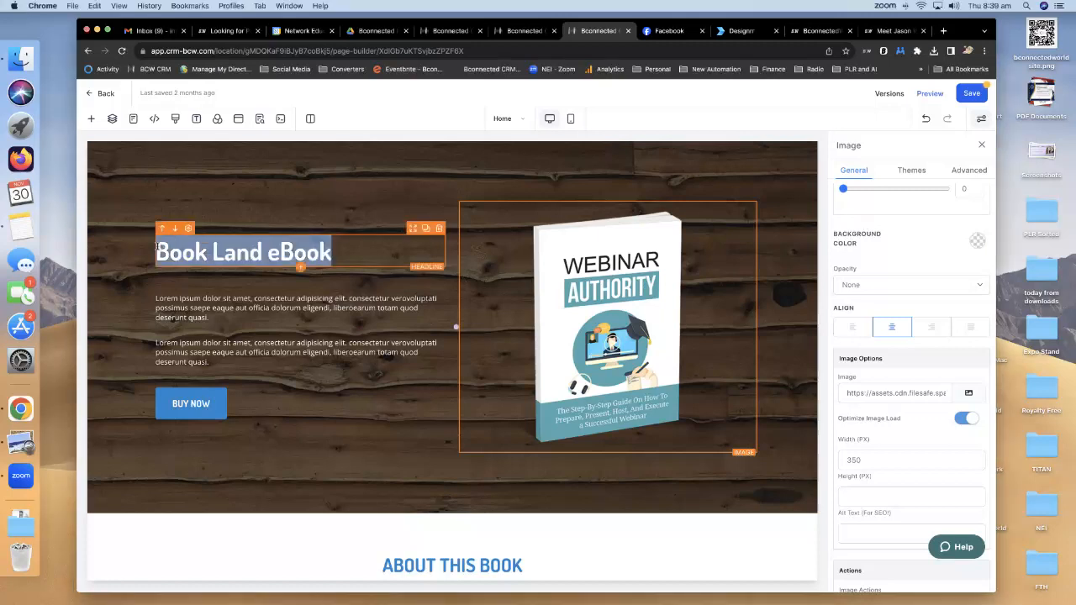
{"action": "type", "text": "Webian"}
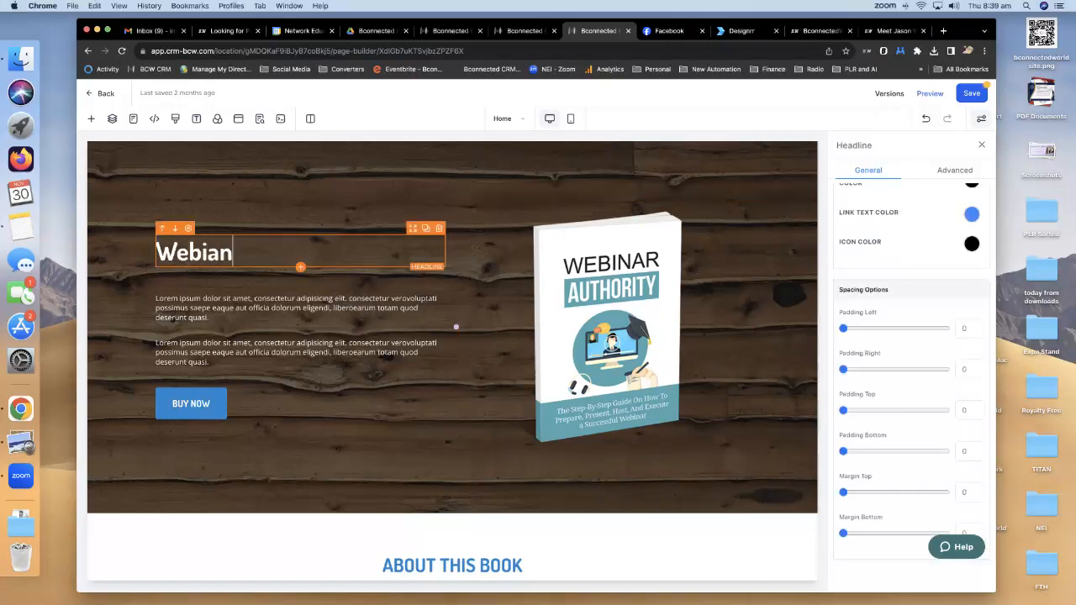
{"action": "key", "text": "BackSpace"}
{"action": "key", "text": "BackSpace"}
{"action": "type", "text": "nar Authority"}
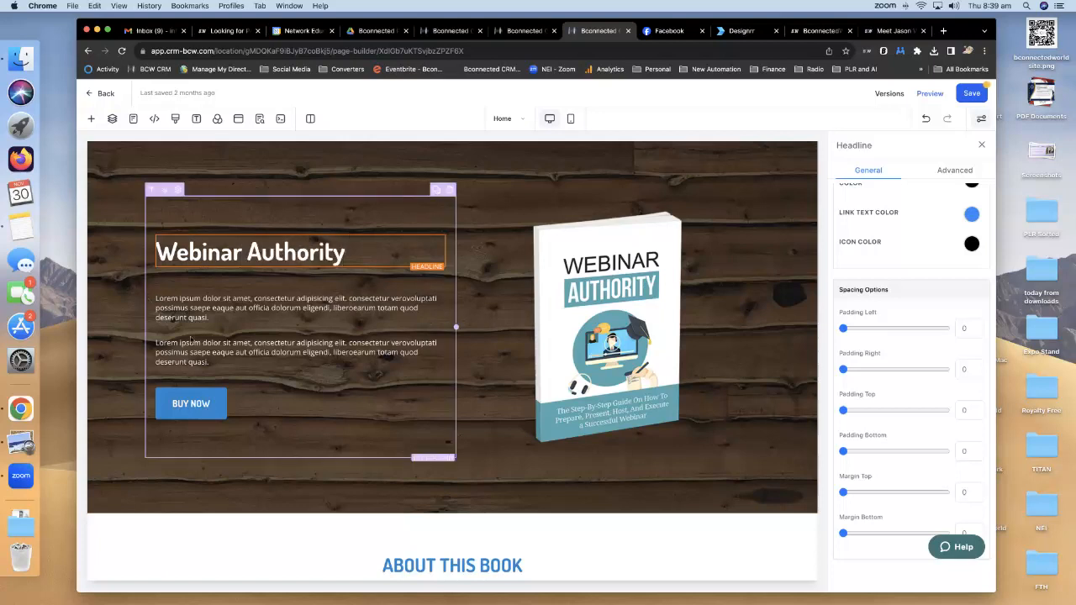
Overwrite the first placeholder sub-headline with a step-by-step guide tagline.
{"action": "left_click", "coordinate": [210, 360]}
{"action": "left_click", "coordinate": [255, 318]}
{"action": "left_click_drag", "start_coordinate": [224, 314], "coordinate": [156, 299]}
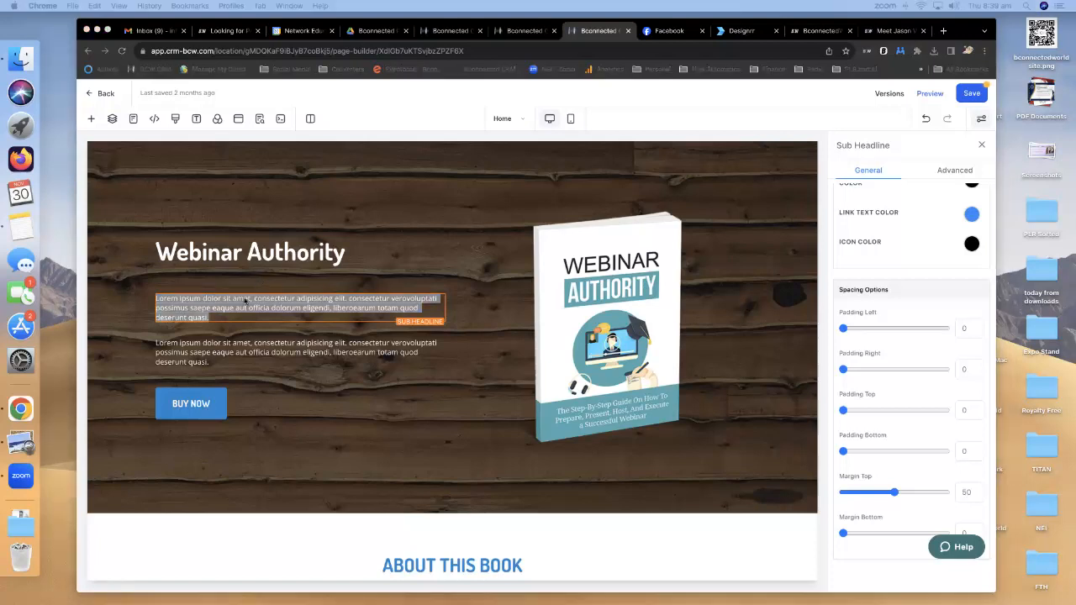
{"action": "left_click", "coordinate": [218, 314]}
{"action": "left_click_drag", "start_coordinate": [218, 314], "coordinate": [152, 297]}
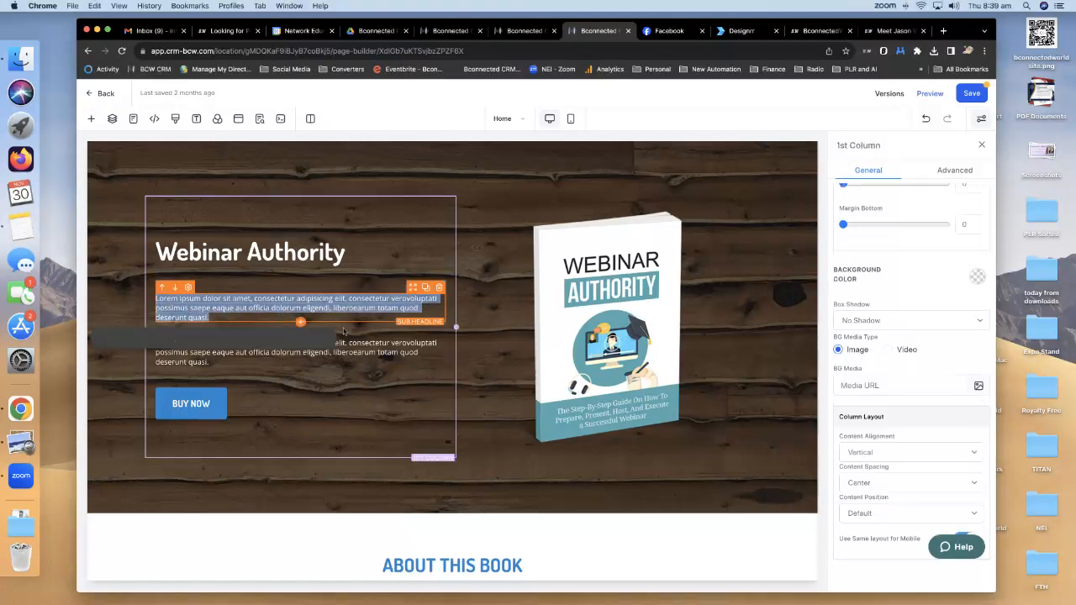
{"action": "type", "text": "Th"}
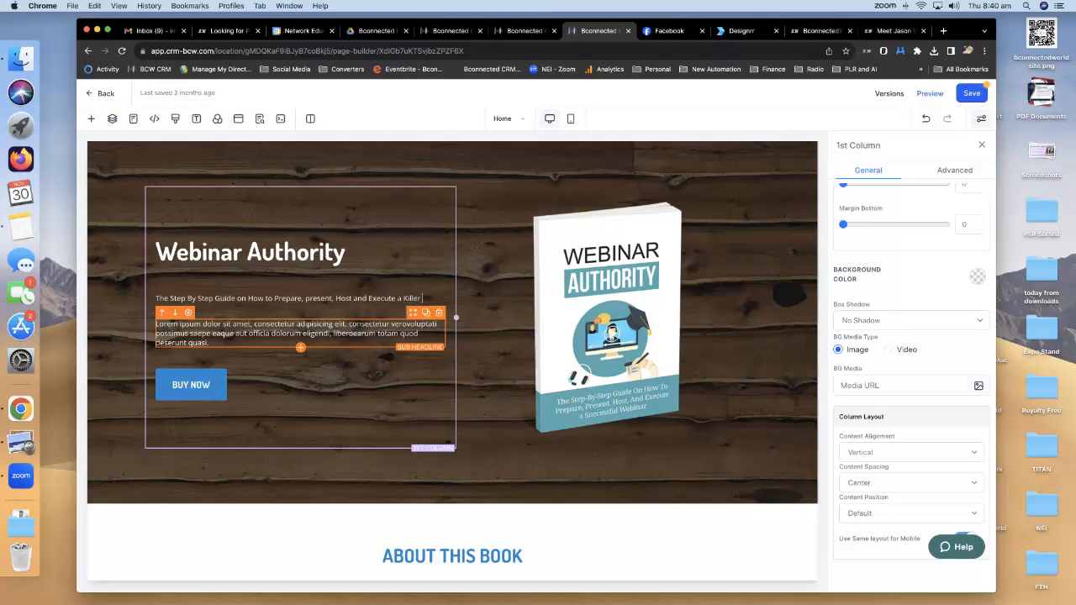
{"action": "type", "text": "nar"}
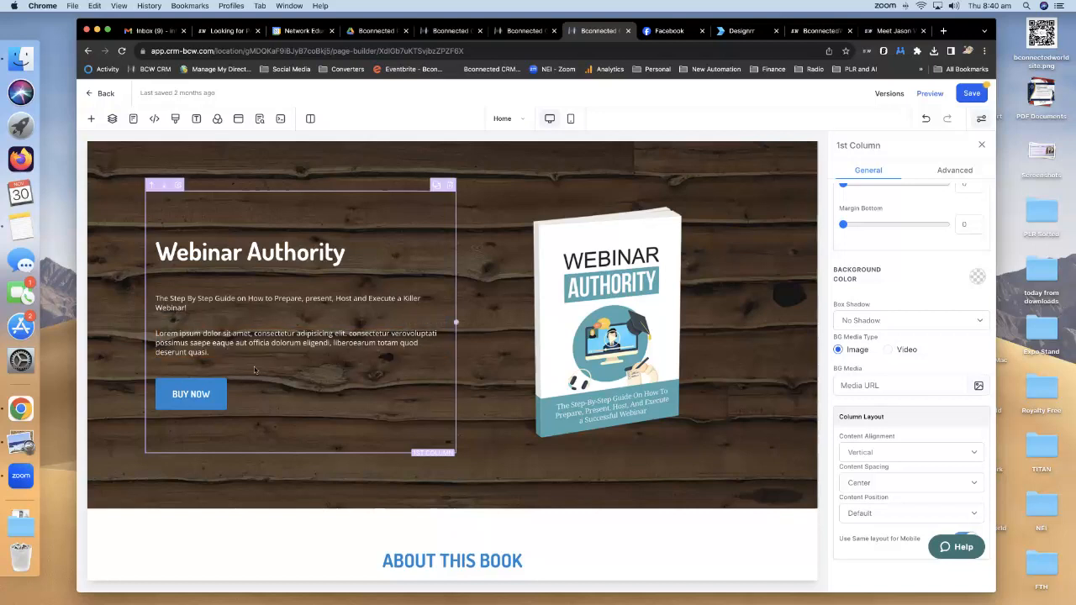
{"action": "type", "text": "!"}
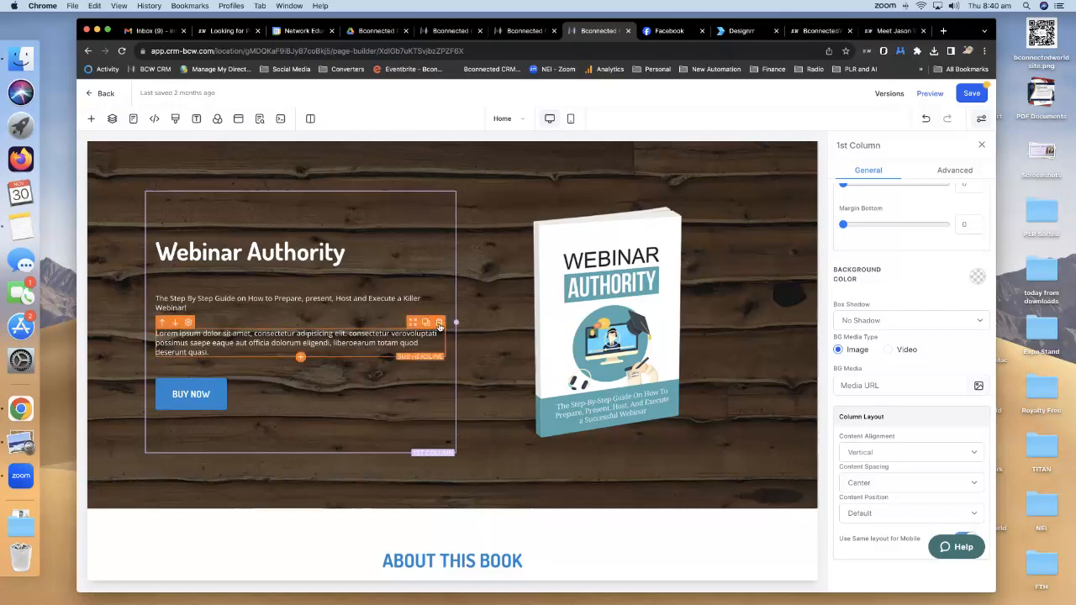
Delete the leftover Lorem ipsum paragraph and the BUY NOW button.
{"action": "left_click", "coordinate": [438, 322]}
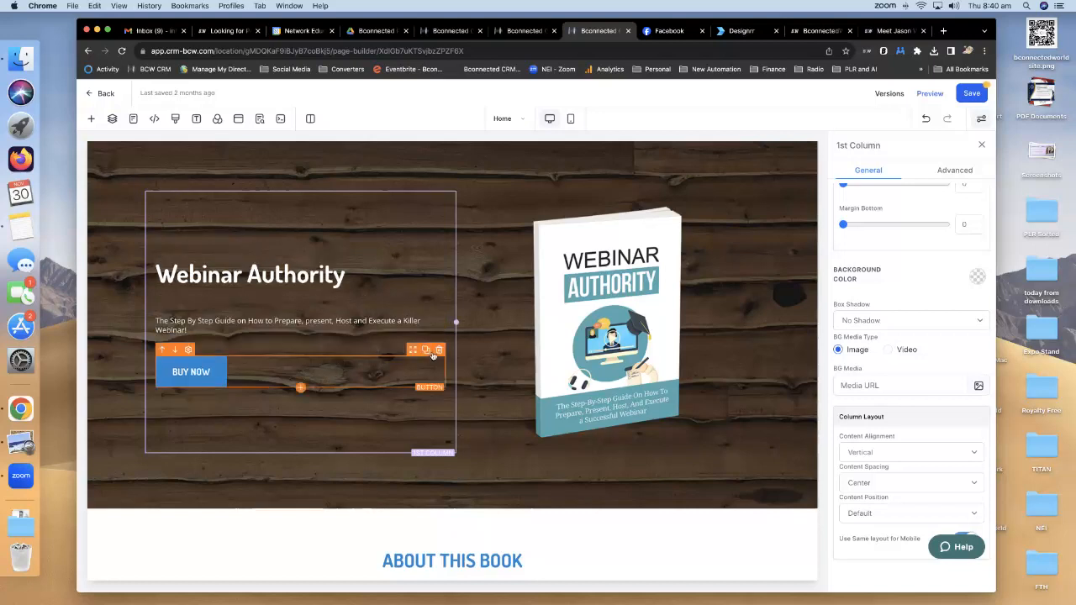
{"action": "left_click", "coordinate": [439, 349]}
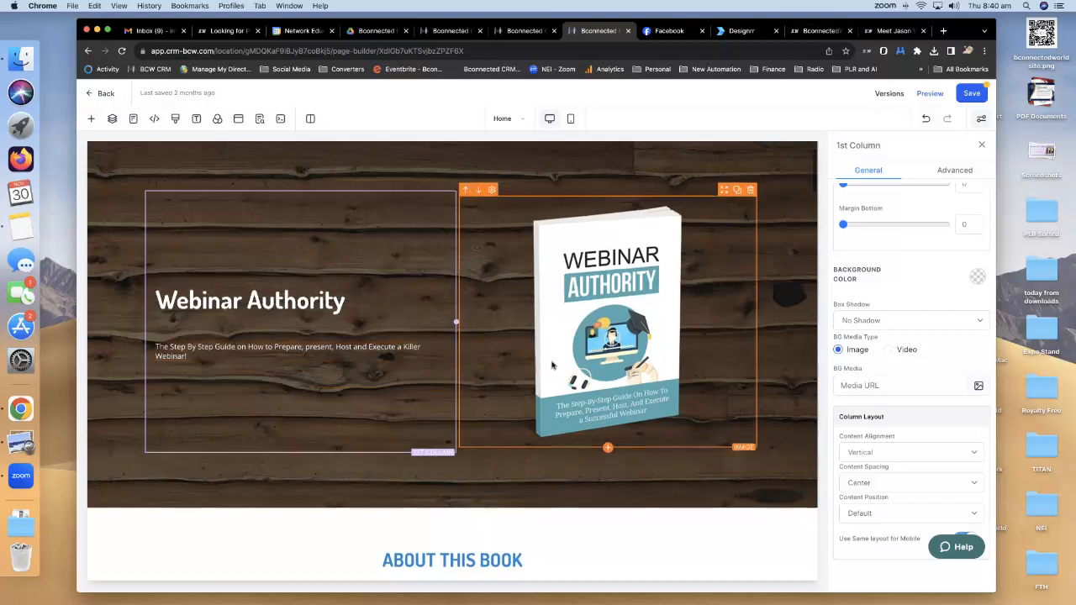
{"action": "scroll", "coordinate": [551, 365], "scroll_direction": "down", "scroll_amount": 5}
Replace the About This Book placeholder image with the uploaded bundle-medium.png.
{"action": "scroll", "coordinate": [553, 364], "scroll_direction": "down", "scroll_amount": 1}
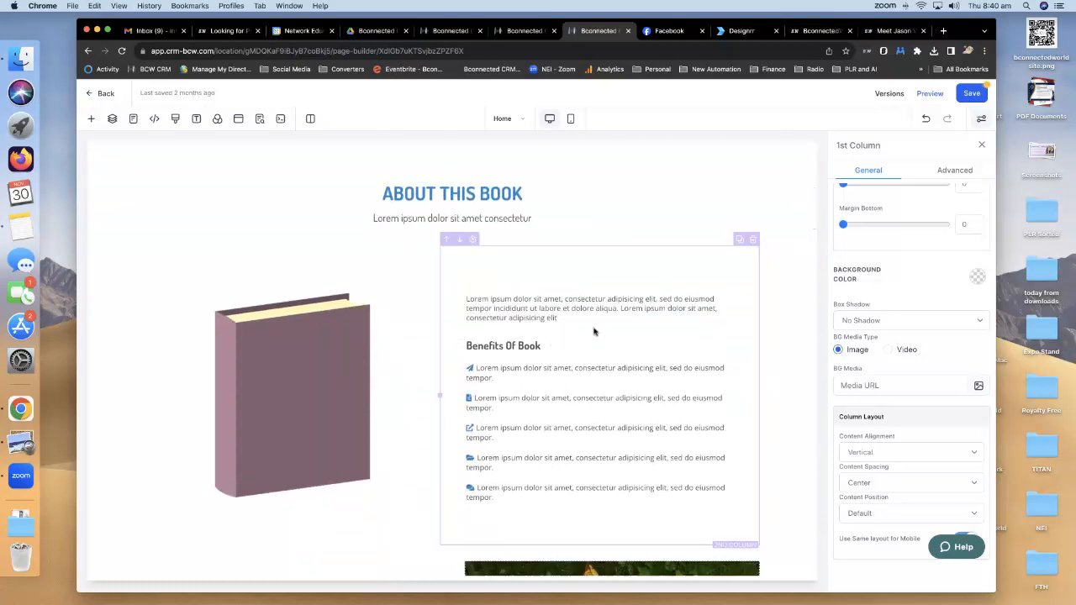
{"action": "scroll", "coordinate": [594, 331], "scroll_direction": "up", "scroll_amount": 1}
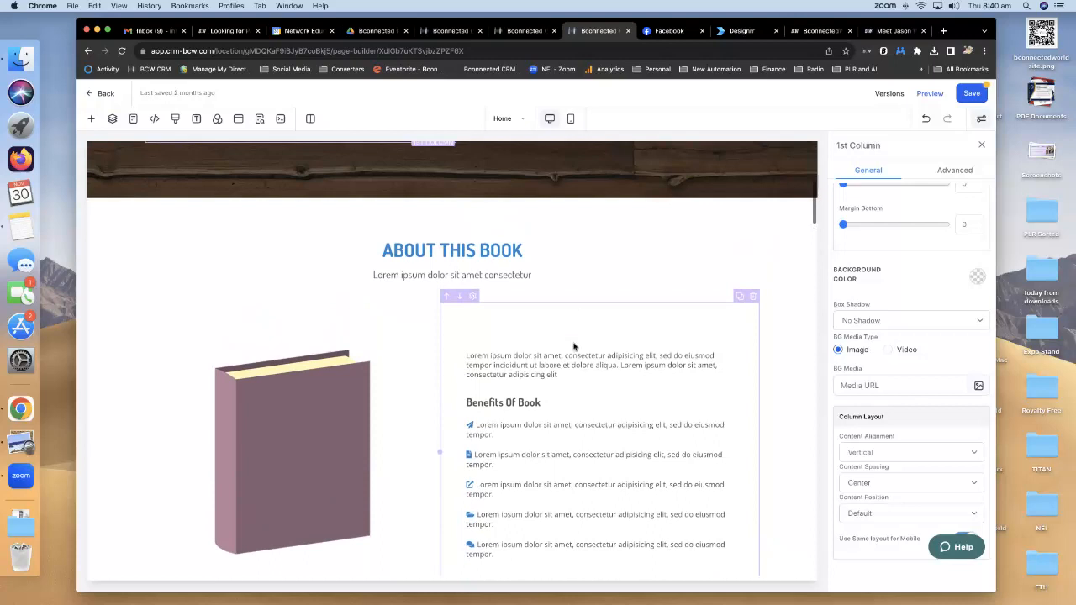
{"action": "left_click", "coordinate": [294, 440]}
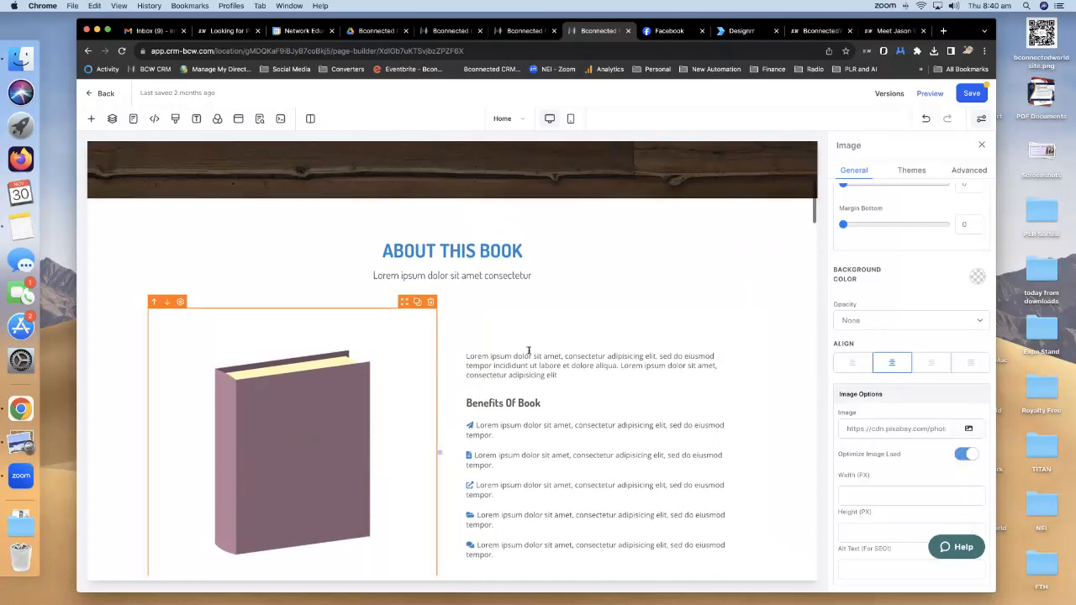
{"action": "left_click", "coordinate": [968, 431]}
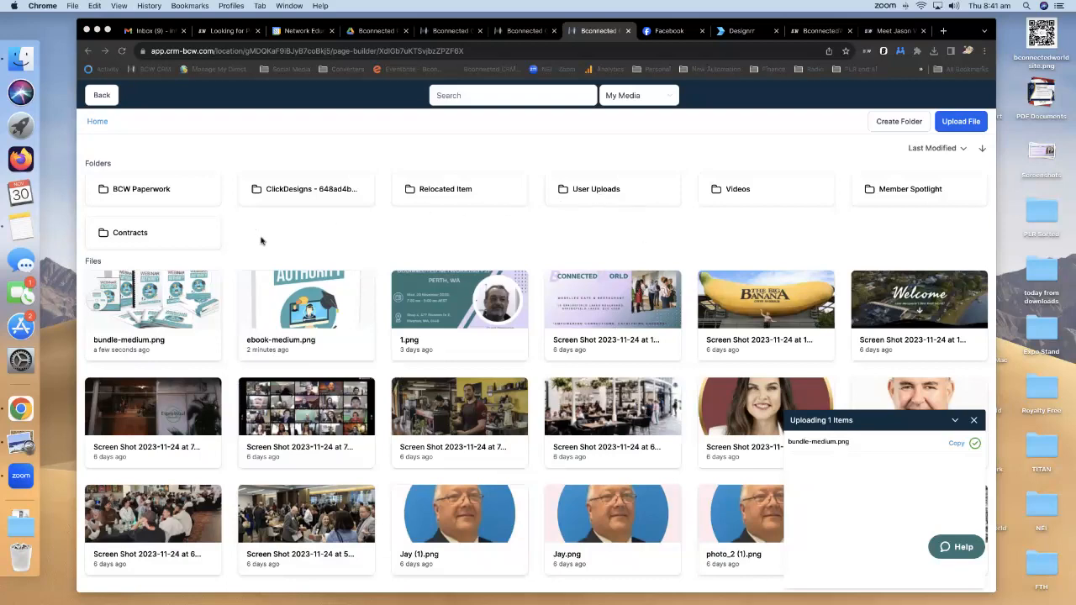
{"action": "left_click", "coordinate": [149, 322]}
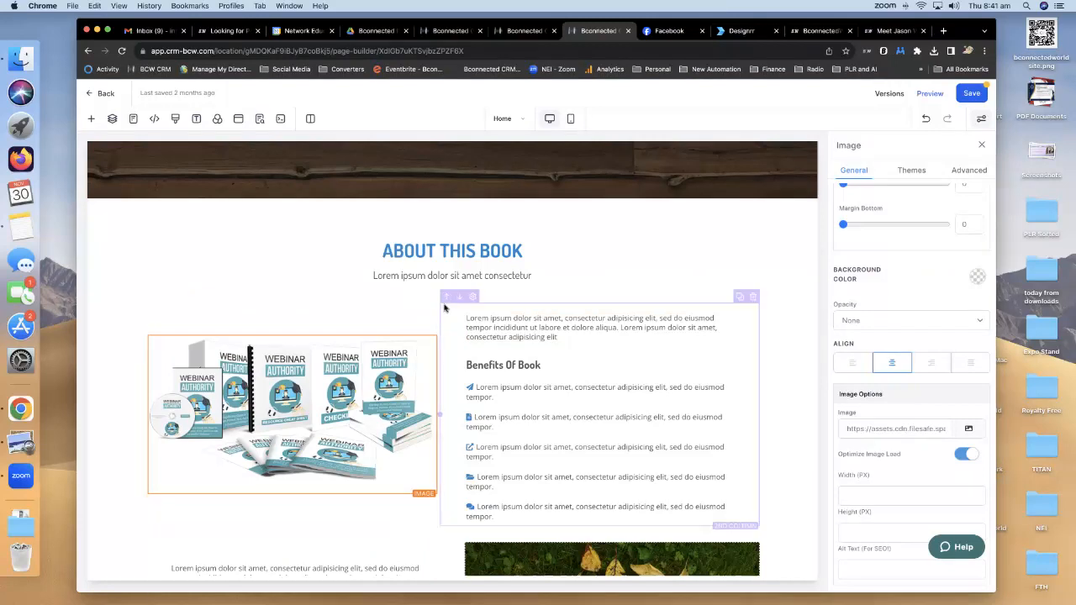
{"action": "scroll", "coordinate": [445, 309], "scroll_direction": "down", "scroll_amount": 5}
Swap the About Author stock headshot for the author's rectangular profile picture.
{"action": "scroll", "coordinate": [445, 308], "scroll_direction": "down", "scroll_amount": 5}
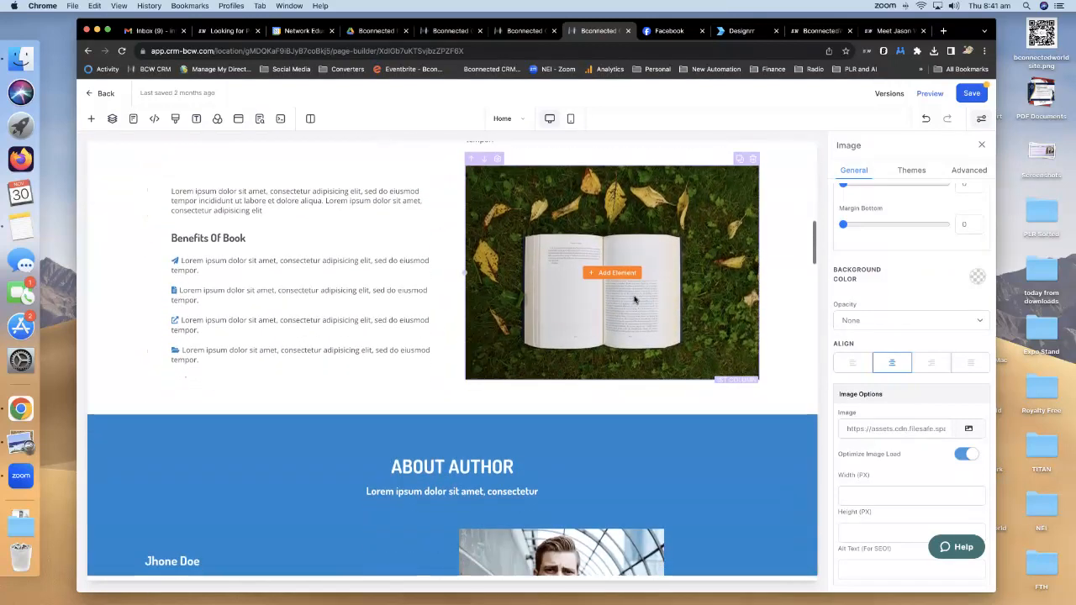
{"action": "scroll", "coordinate": [635, 300], "scroll_direction": "down", "scroll_amount": 8}
{"action": "left_click", "coordinate": [587, 276]}
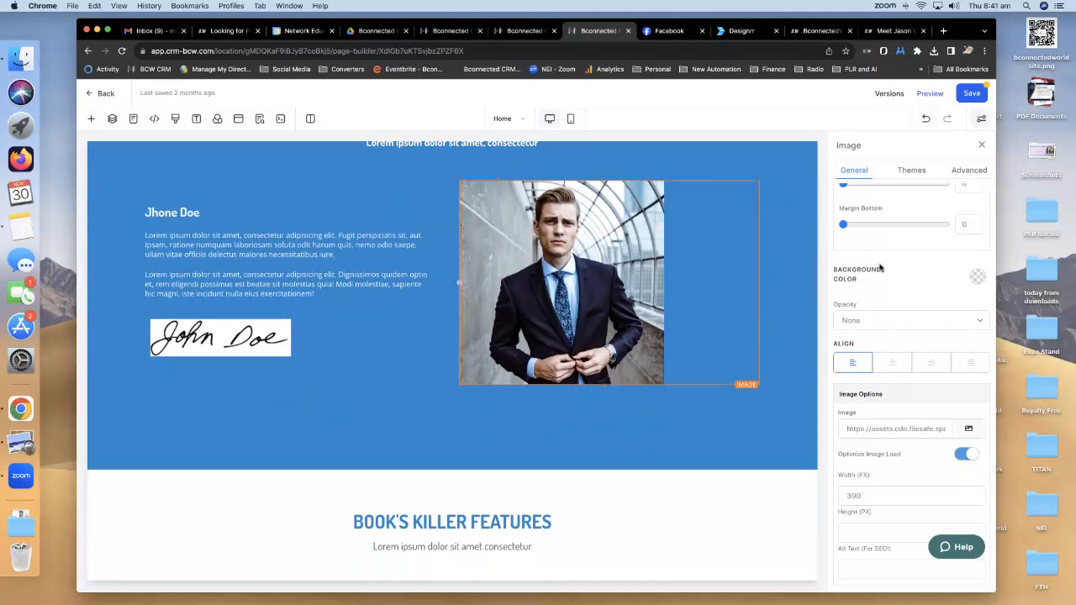
{"action": "left_click", "coordinate": [968, 429]}
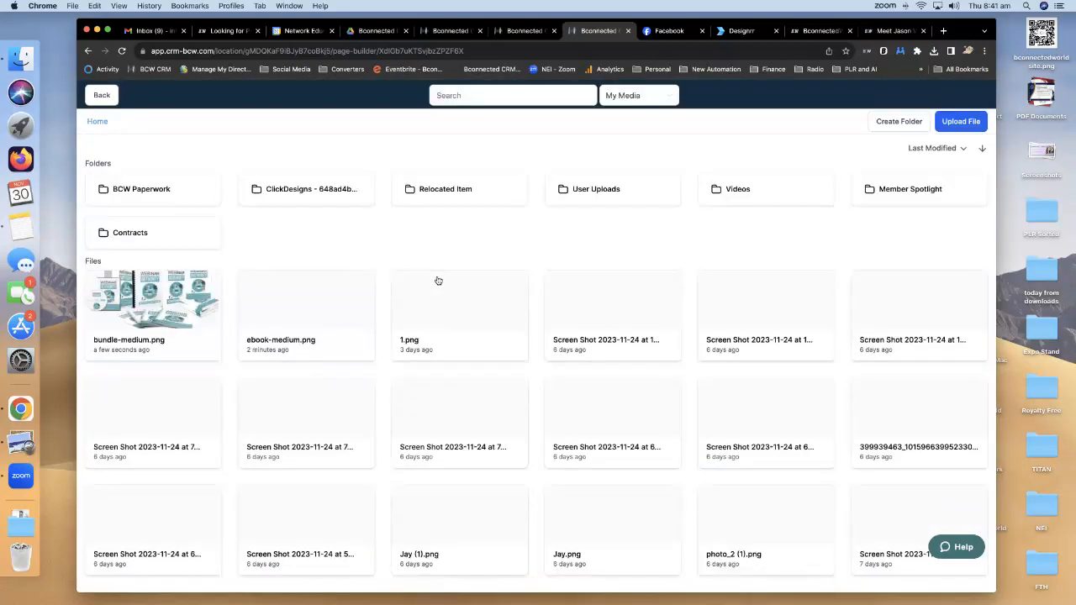
{"action": "scroll", "coordinate": [492, 305], "scroll_direction": "down", "scroll_amount": 2}
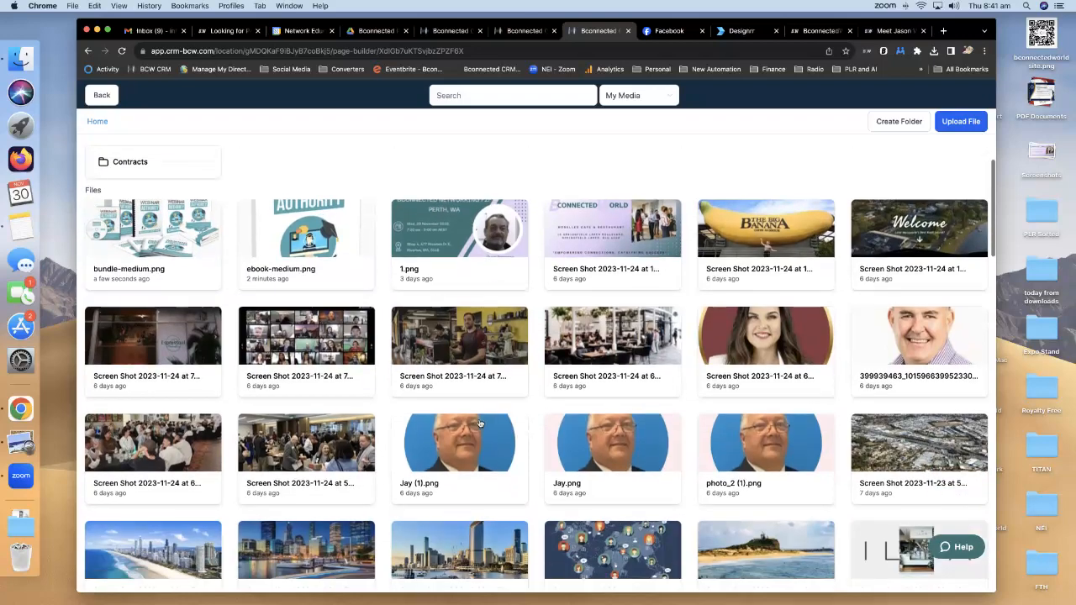
{"action": "left_click", "coordinate": [468, 429]}
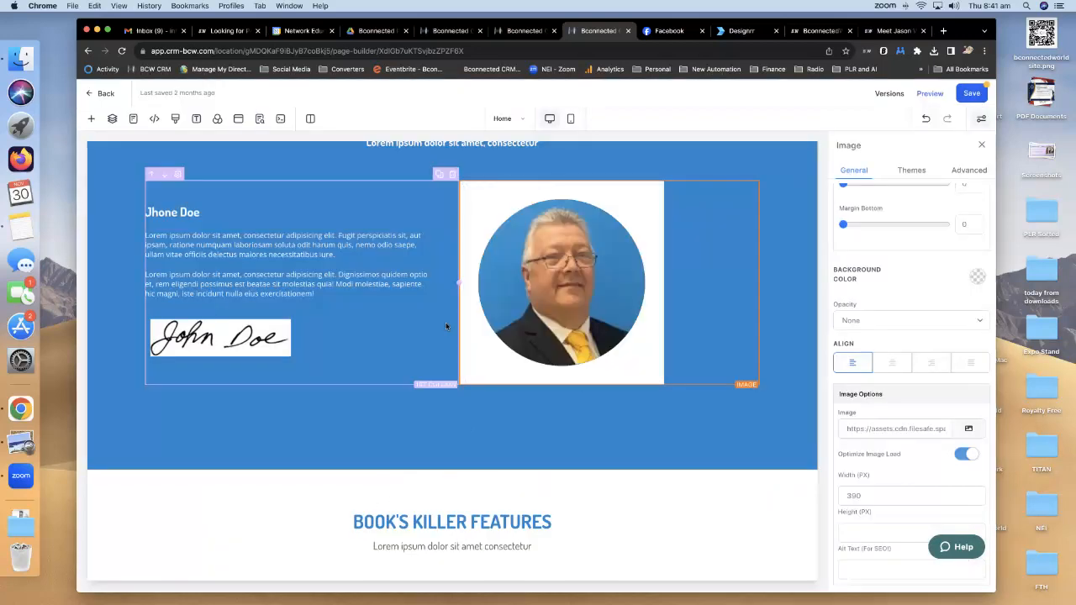
{"action": "left_click", "coordinate": [968, 429]}
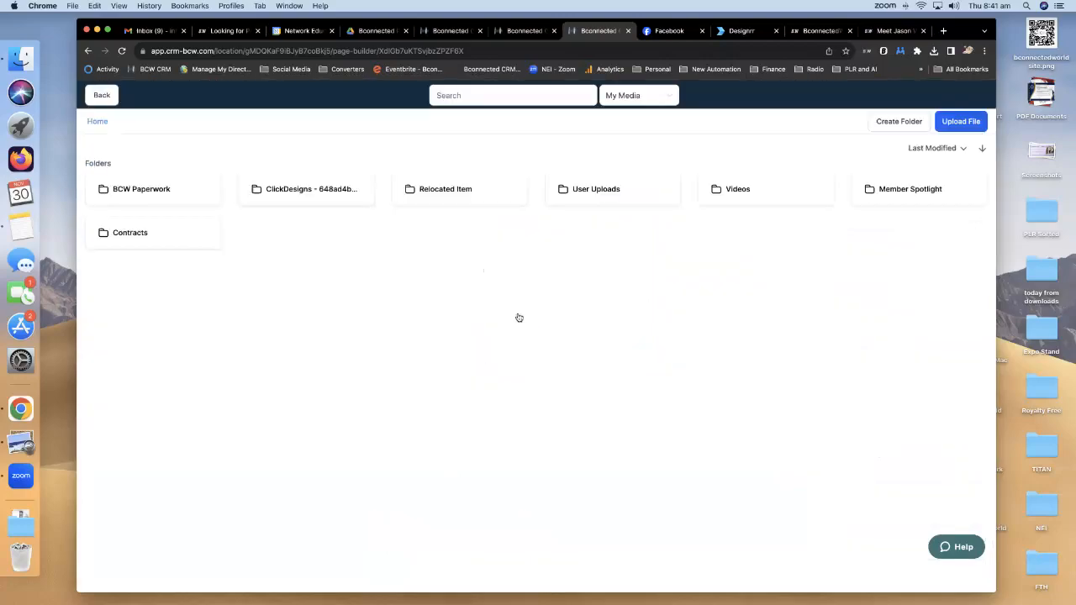
{"action": "scroll", "coordinate": [516, 317], "scroll_direction": "down", "scroll_amount": 5}
{"action": "scroll", "coordinate": [519, 317], "scroll_direction": "down", "scroll_amount": 15}
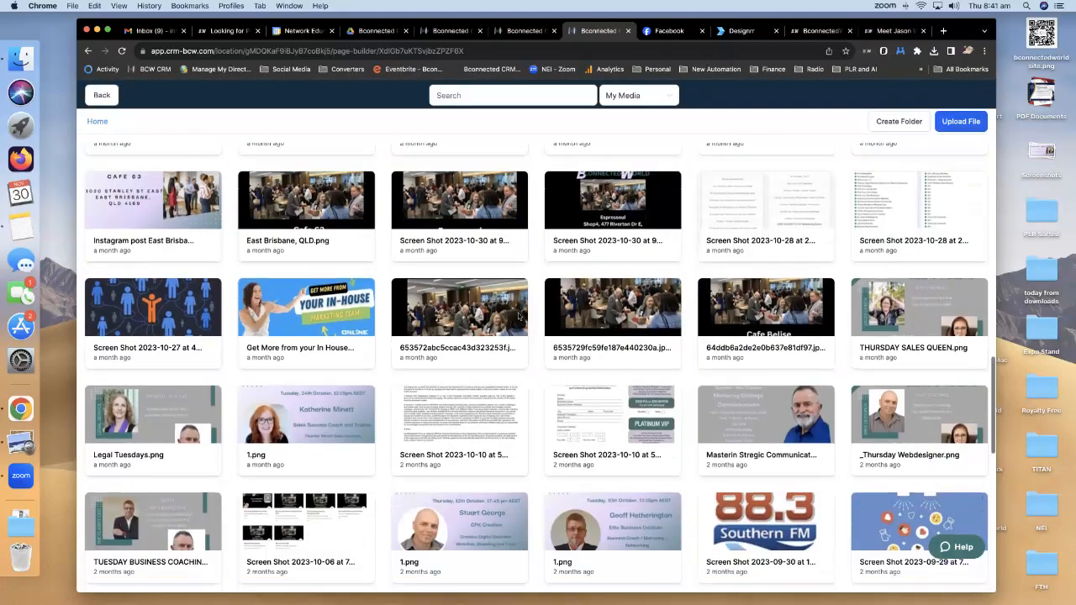
{"action": "scroll", "coordinate": [519, 317], "scroll_direction": "down", "scroll_amount": 5}
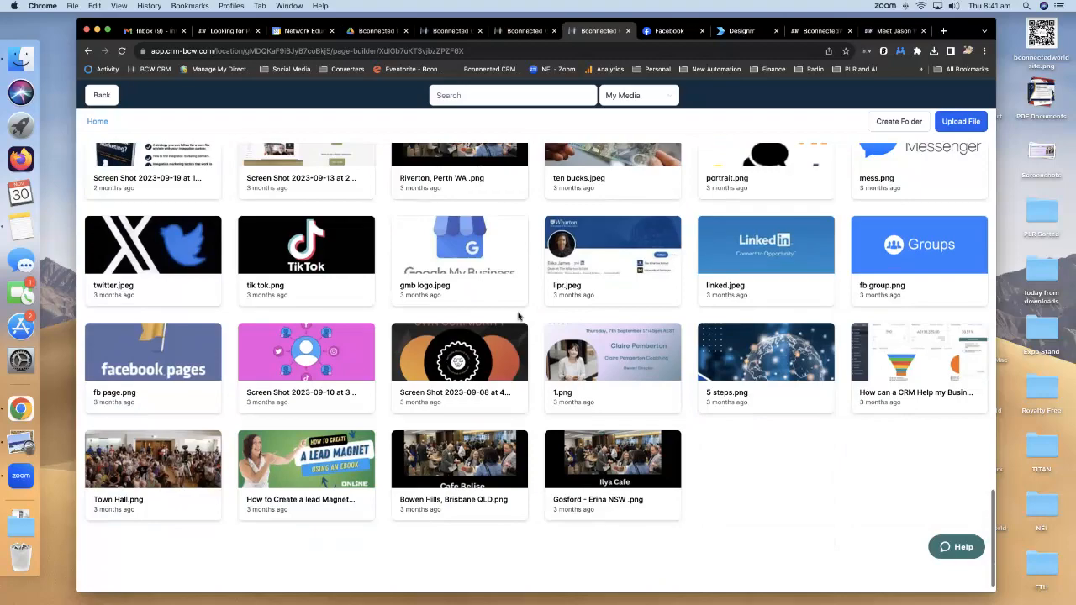
{"action": "scroll", "coordinate": [522, 320], "scroll_direction": "down", "scroll_amount": 15}
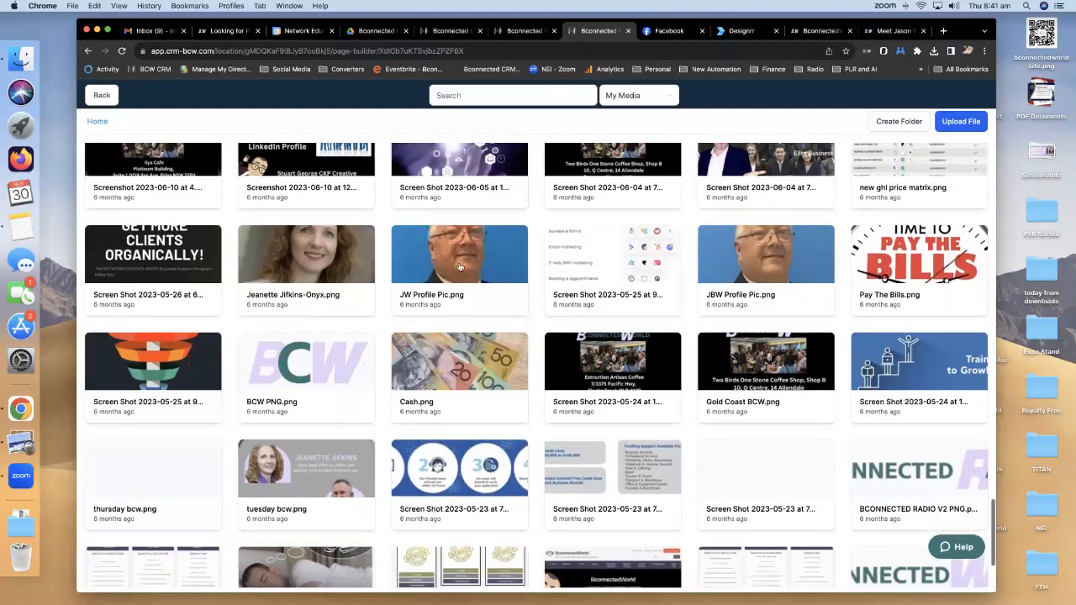
{"action": "left_click", "coordinate": [459, 268]}
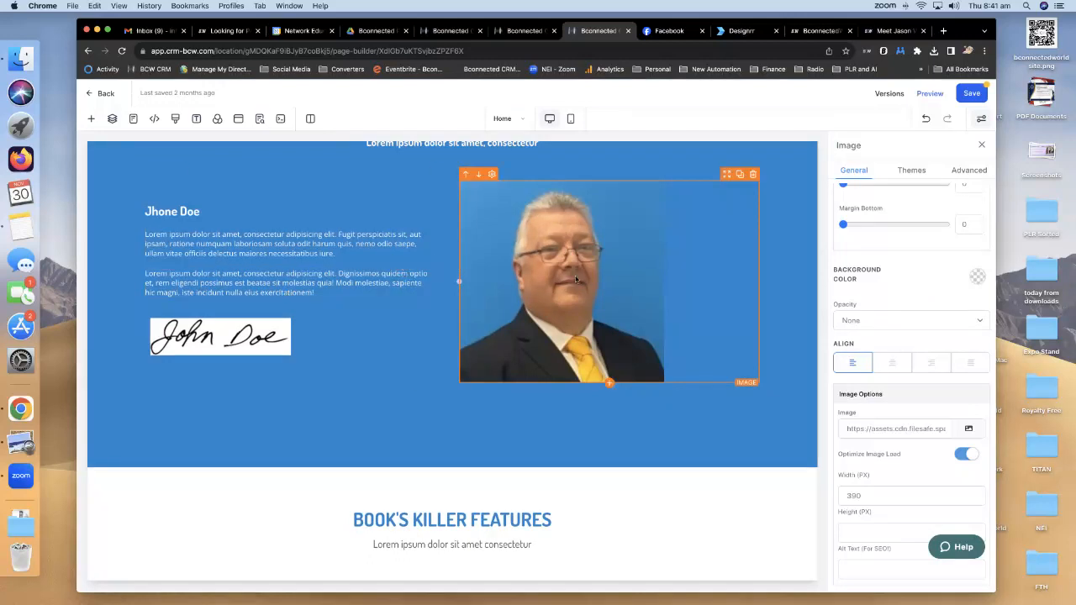
Delete the Pricing Table and See Our Success sections from the page.
{"action": "scroll", "coordinate": [917, 347], "scroll_direction": "up", "scroll_amount": 6}
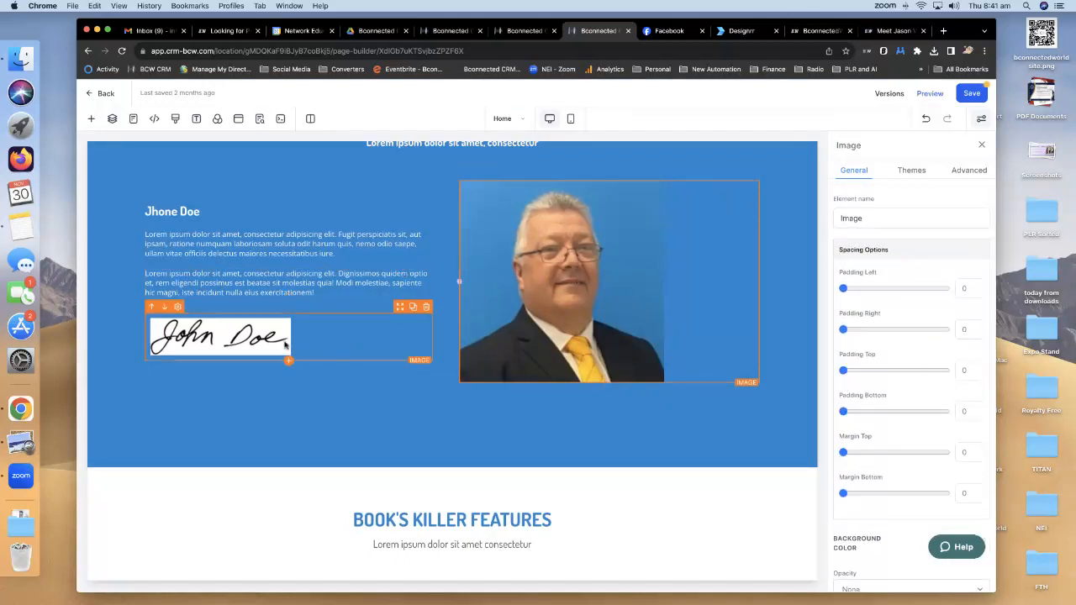
{"action": "scroll", "coordinate": [483, 352], "scroll_direction": "down", "scroll_amount": 6}
{"action": "scroll", "coordinate": [496, 355], "scroll_direction": "up", "scroll_amount": 2}
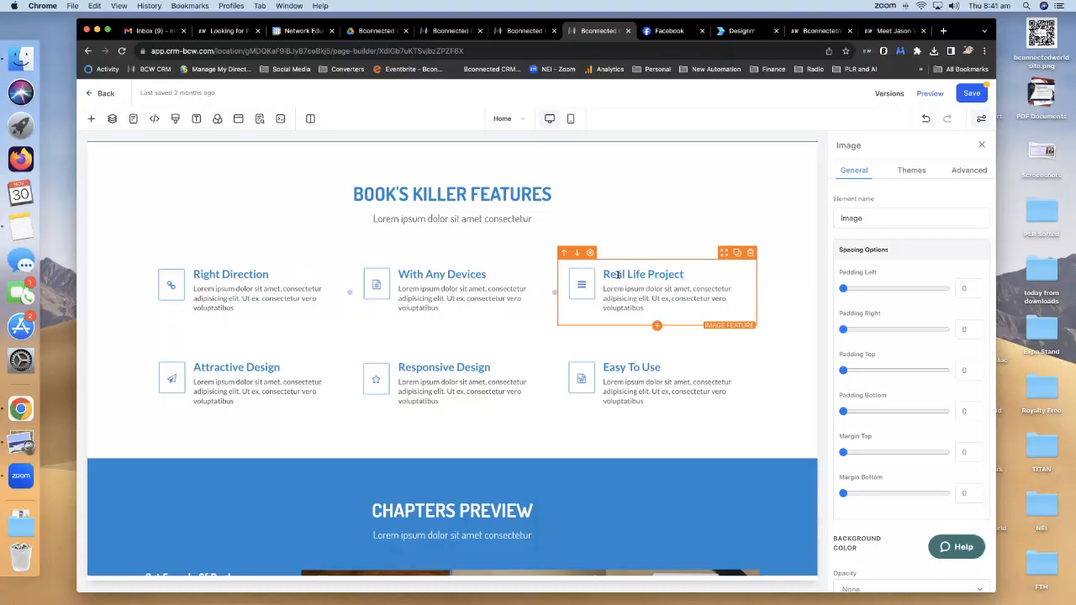
{"action": "scroll", "coordinate": [471, 290], "scroll_direction": "down", "scroll_amount": 8}
{"action": "scroll", "coordinate": [476, 296], "scroll_direction": "down", "scroll_amount": 10}
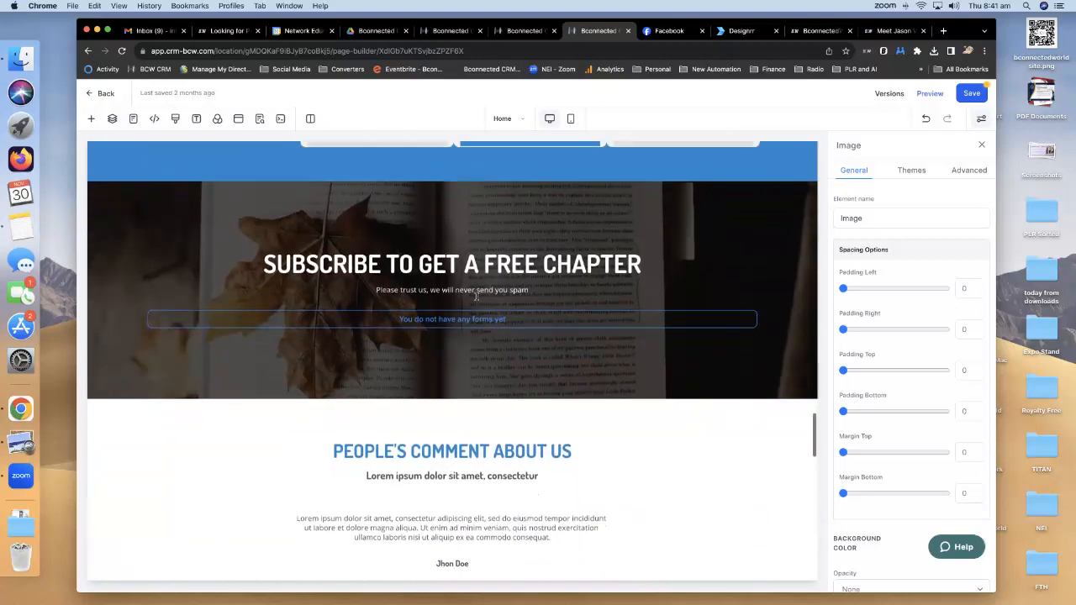
{"action": "scroll", "coordinate": [476, 298], "scroll_direction": "up", "scroll_amount": 5}
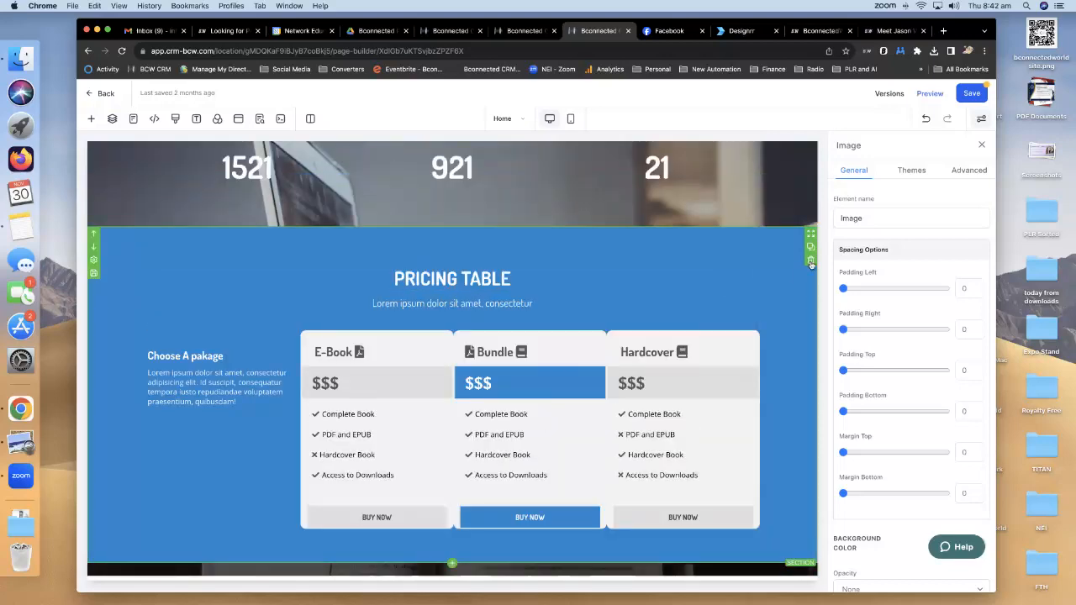
{"action": "left_click", "coordinate": [810, 260]}
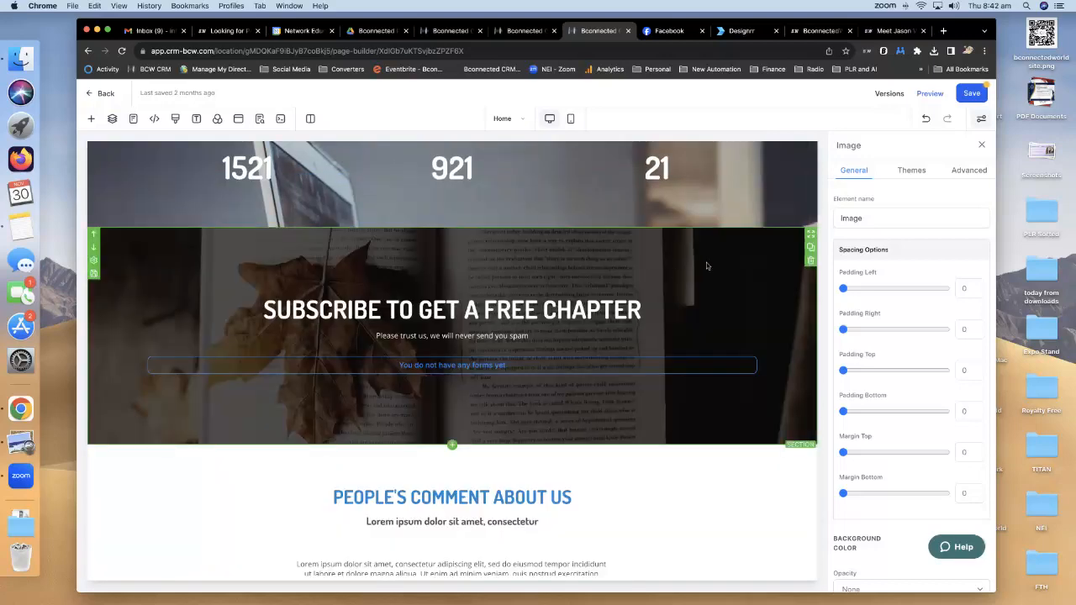
{"action": "scroll", "coordinate": [707, 266], "scroll_direction": "up", "scroll_amount": 5}
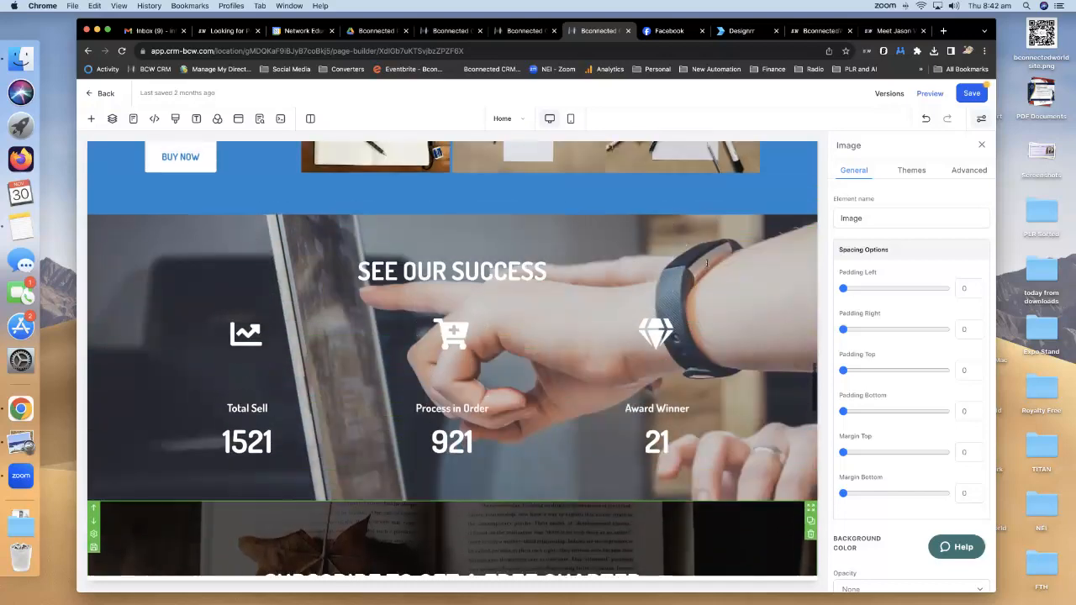
{"action": "left_click", "coordinate": [810, 248]}
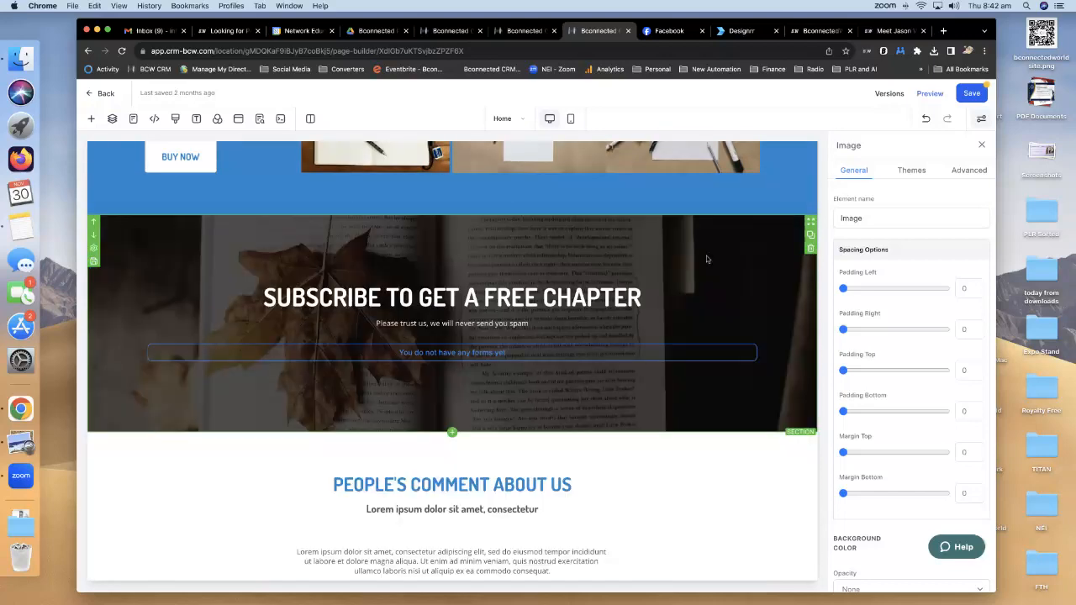
Delete the Chapters Preview and Book's Killer Features sections.
{"action": "scroll", "coordinate": [706, 256], "scroll_direction": "up", "scroll_amount": 5}
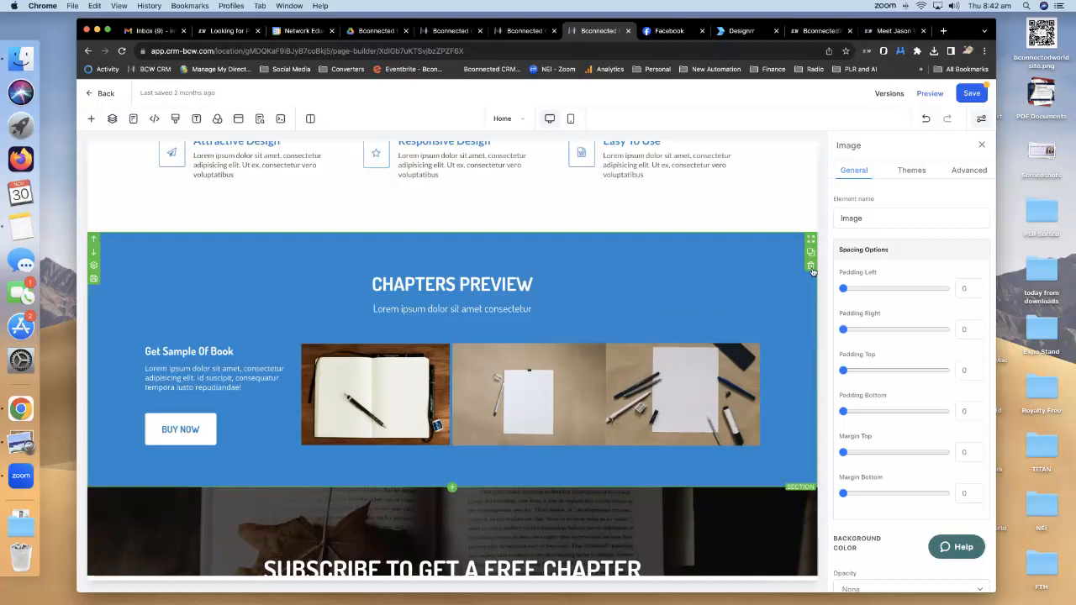
{"action": "left_click", "coordinate": [811, 266]}
{"action": "scroll", "coordinate": [681, 261], "scroll_direction": "up", "scroll_amount": 3}
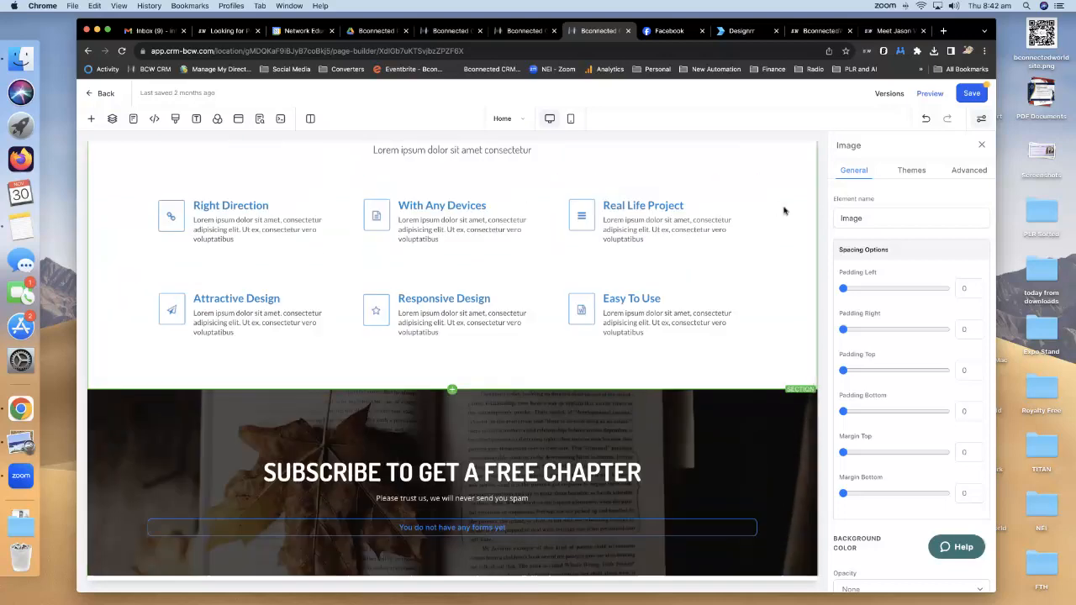
{"action": "scroll", "coordinate": [786, 212], "scroll_direction": "up", "scroll_amount": 1}
{"action": "left_click", "coordinate": [810, 166]}
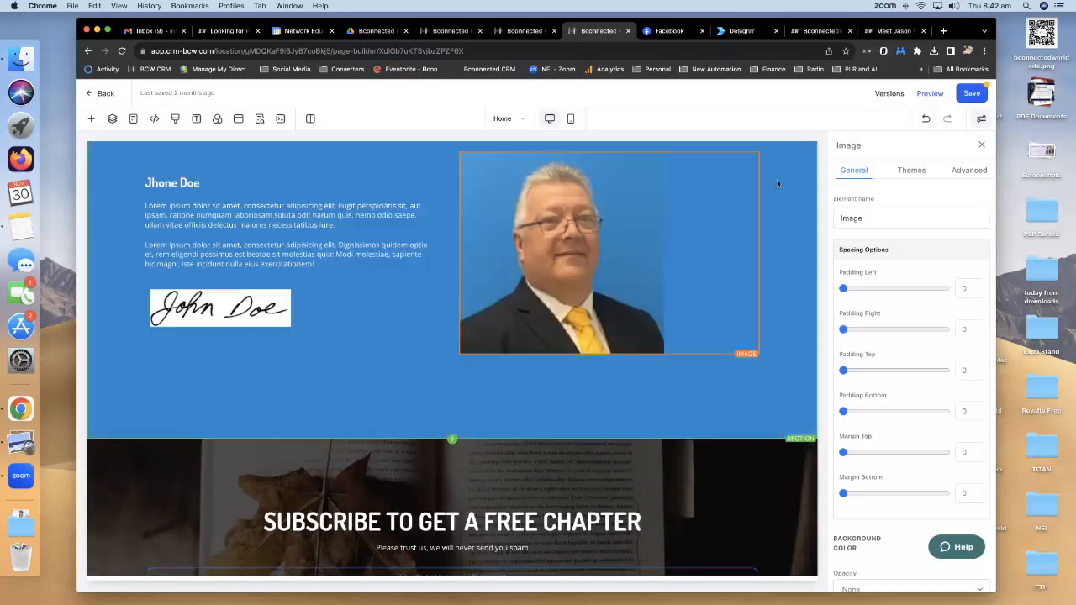
{"action": "scroll", "coordinate": [639, 231], "scroll_direction": "up", "scroll_amount": 8}
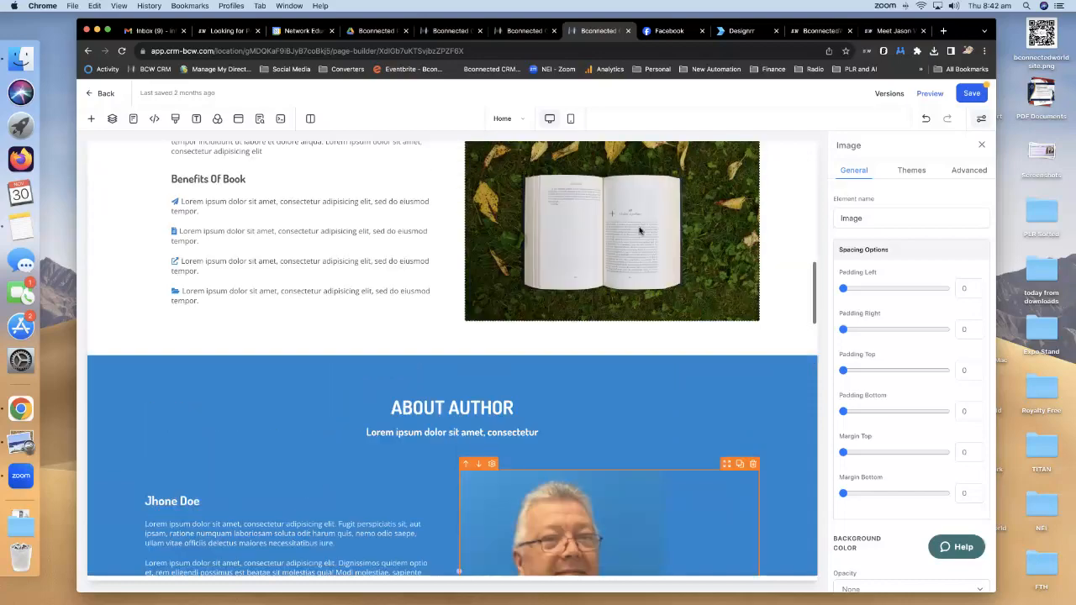
{"action": "scroll", "coordinate": [639, 230], "scroll_direction": "up", "scroll_amount": 6}
{"action": "scroll", "coordinate": [639, 231], "scroll_direction": "down", "scroll_amount": 10}
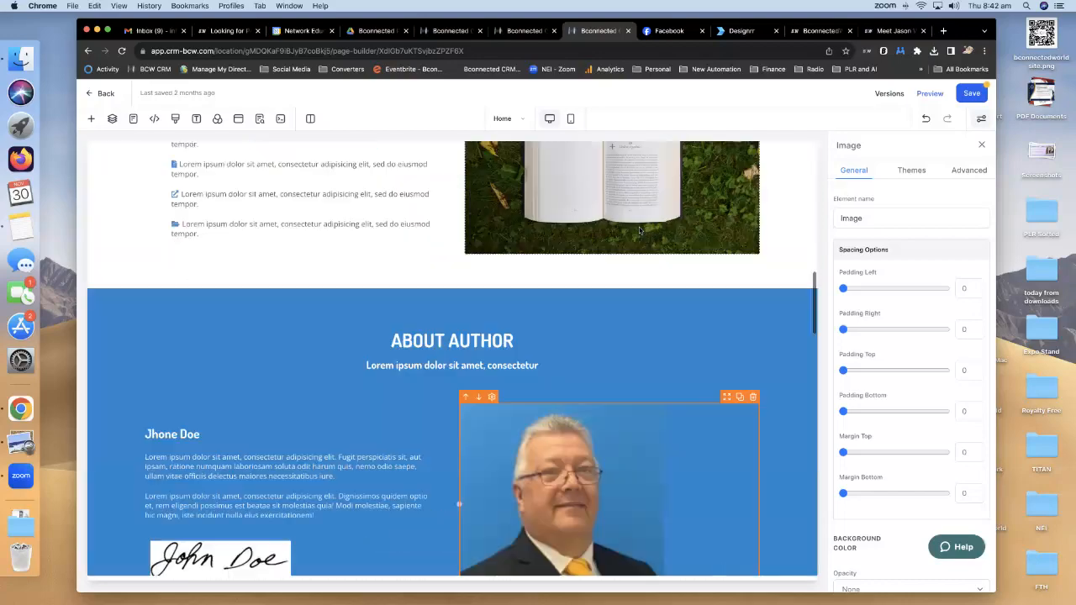
{"action": "scroll", "coordinate": [639, 227], "scroll_direction": "down", "scroll_amount": 5}
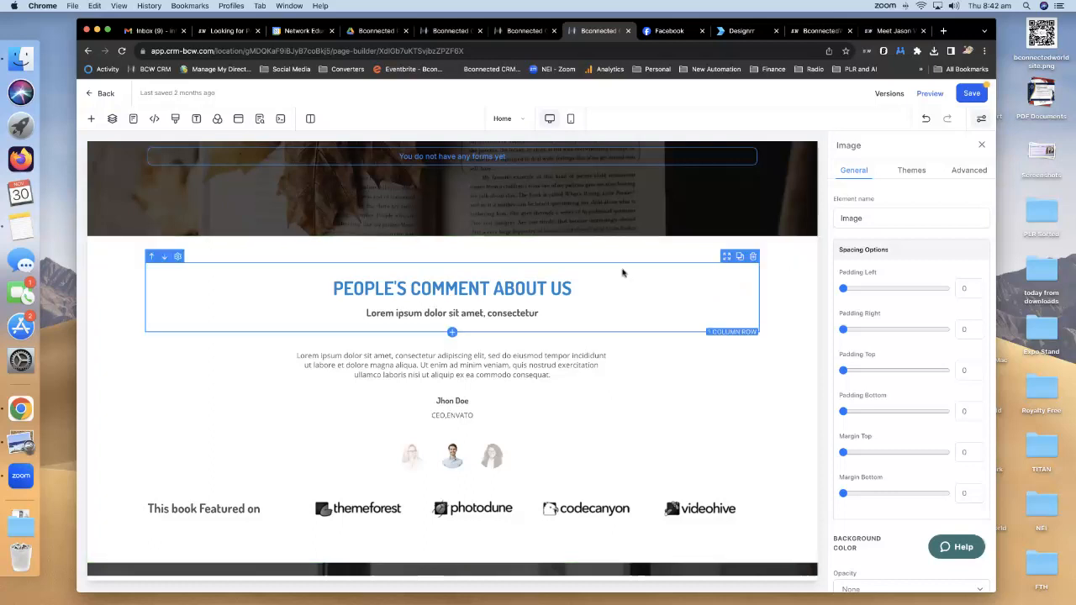
Attach the Webinar Ebook form to the Subscribe to Get a Free Chapter section.
{"action": "scroll", "coordinate": [622, 271], "scroll_direction": "up", "scroll_amount": 2}
{"action": "left_click", "coordinate": [457, 254]}
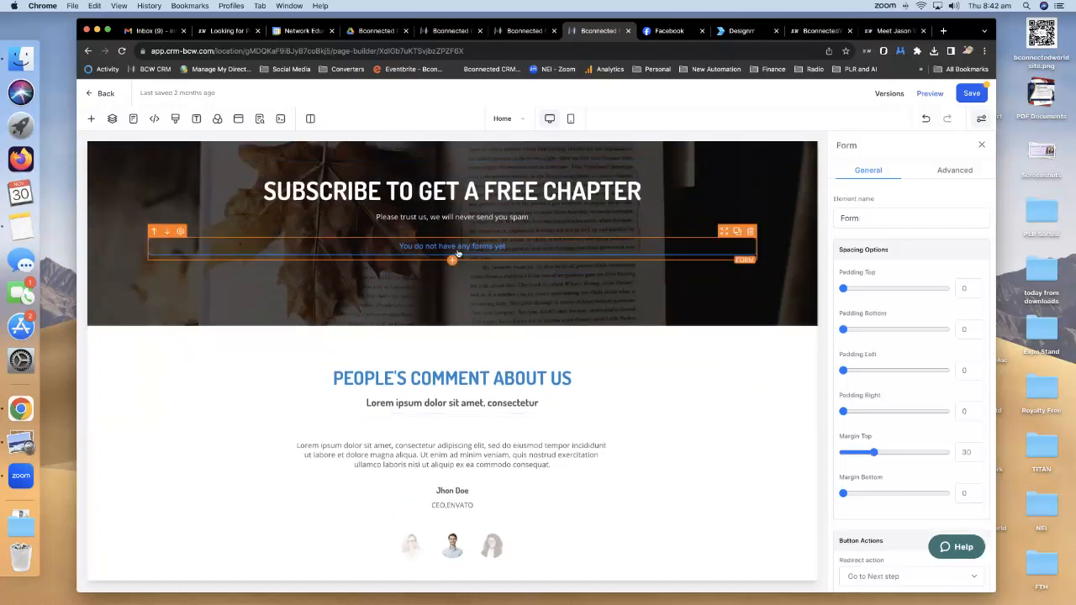
{"action": "scroll", "coordinate": [868, 399], "scroll_direction": "down", "scroll_amount": 2}
{"action": "left_click", "coordinate": [913, 471]}
{"action": "scroll", "coordinate": [899, 496], "scroll_direction": "down", "scroll_amount": 1}
{"action": "scroll", "coordinate": [894, 497], "scroll_direction": "down", "scroll_amount": 2}
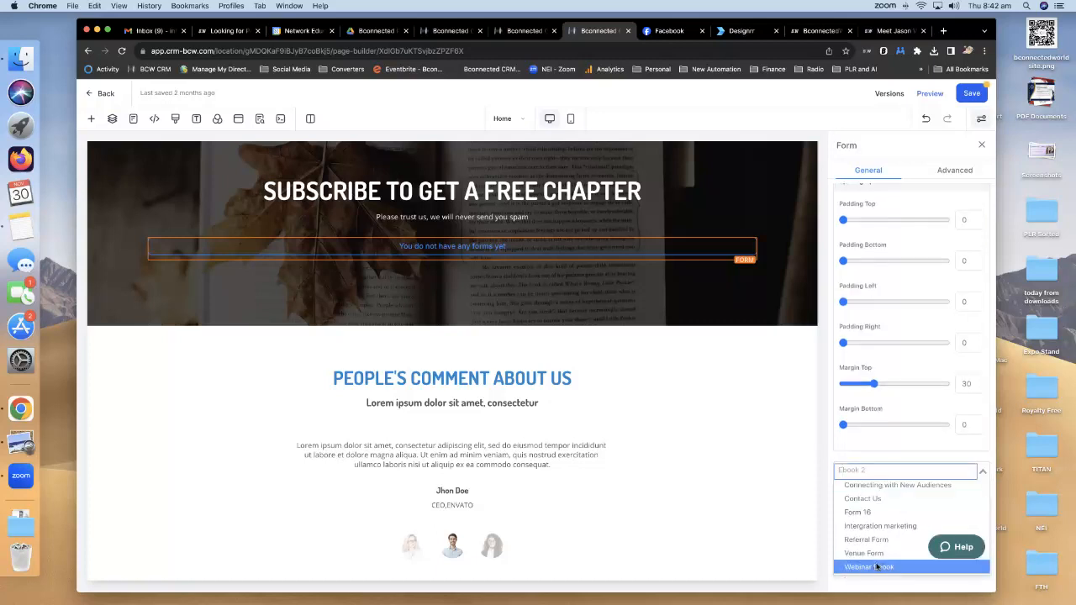
{"action": "left_click", "coordinate": [870, 567]}
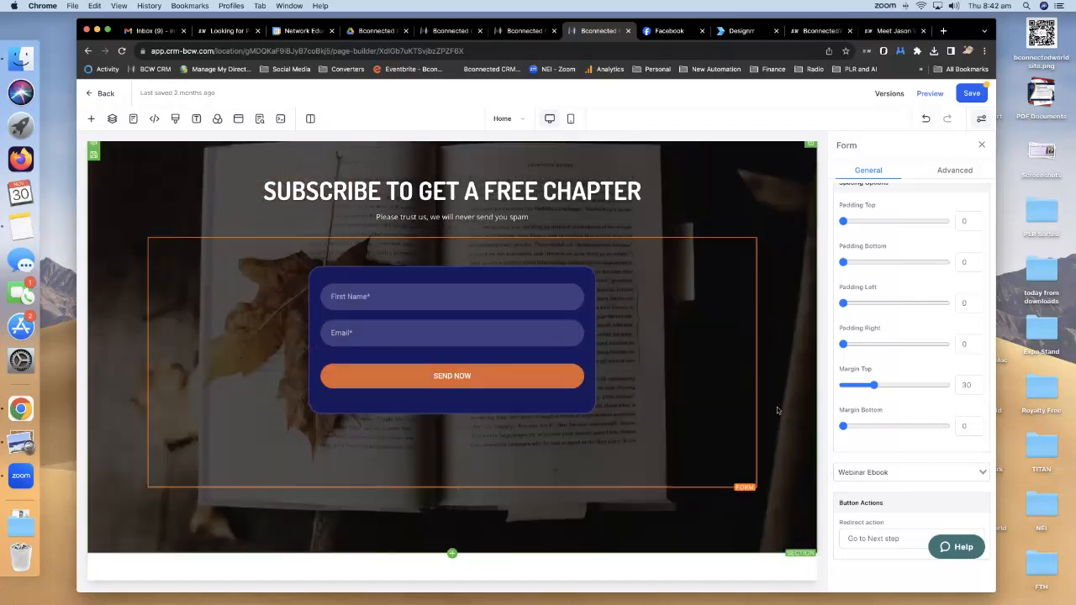
Set the form button's redirect action to 'Go to website Url'.
{"action": "scroll", "coordinate": [777, 410], "scroll_direction": "down", "scroll_amount": 5}
{"action": "left_click", "coordinate": [887, 539]}
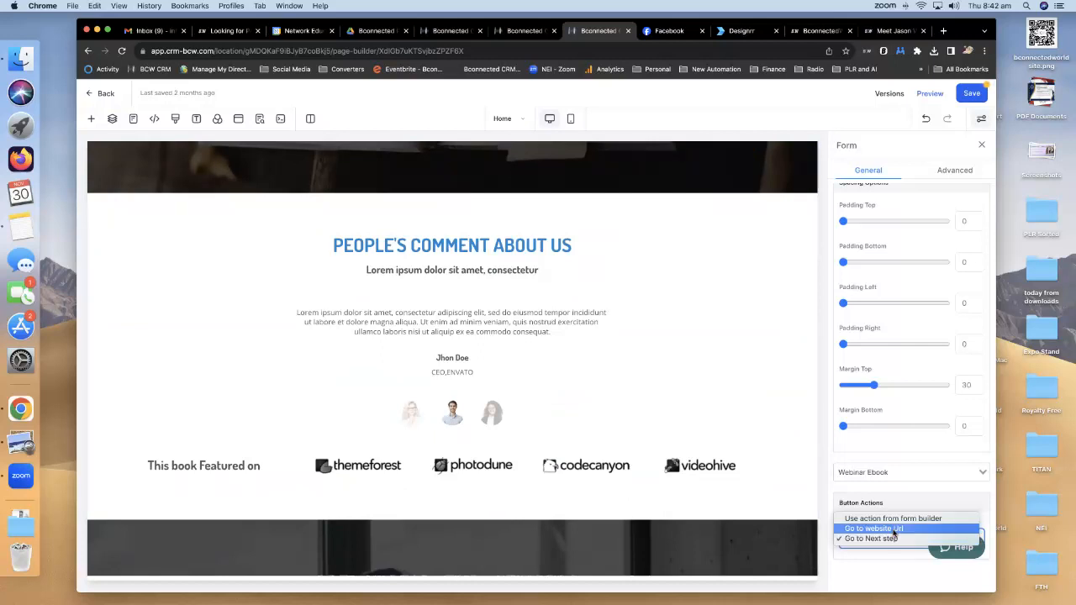
{"action": "left_click", "coordinate": [883, 529]}
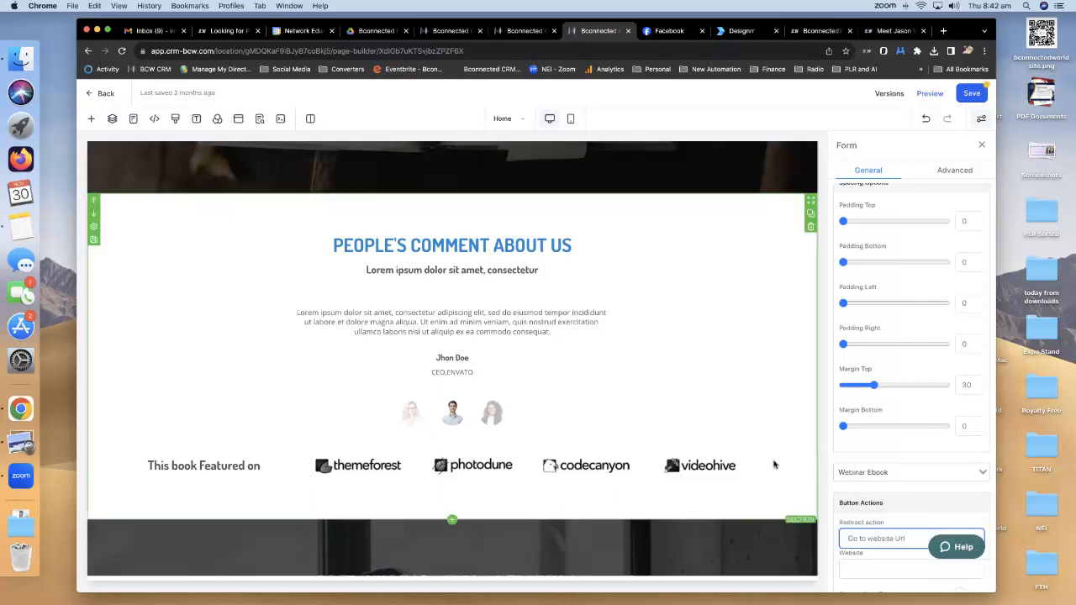
{"action": "scroll", "coordinate": [782, 465], "scroll_direction": "down", "scroll_amount": 3}
{"action": "scroll", "coordinate": [757, 458], "scroll_direction": "up", "scroll_amount": 2}
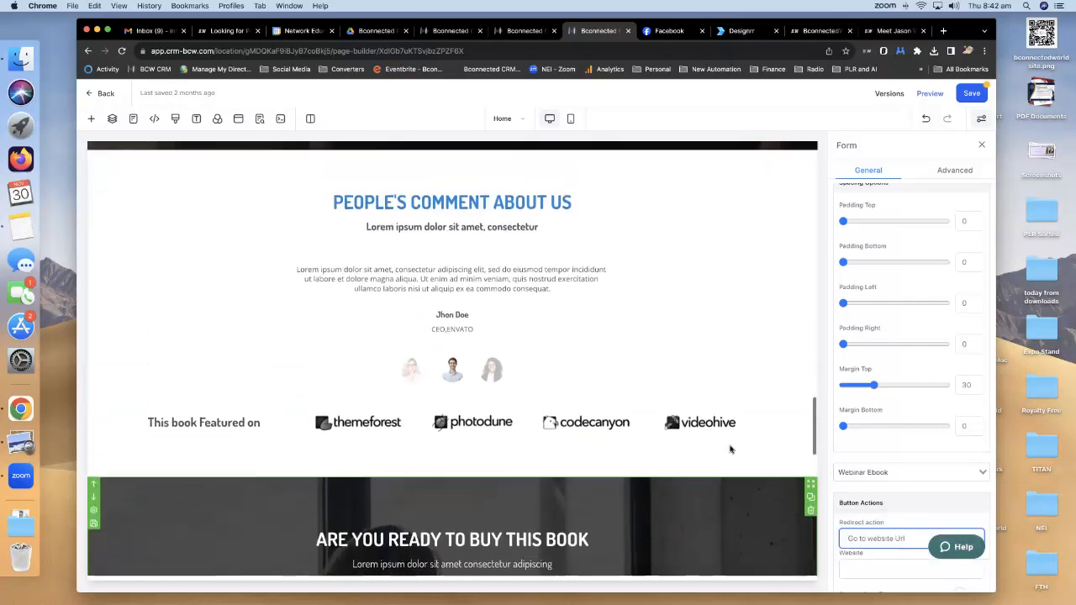
{"action": "scroll", "coordinate": [730, 449], "scroll_direction": "up", "scroll_amount": 3}
{"action": "scroll", "coordinate": [732, 446], "scroll_direction": "down", "scroll_amount": 2}
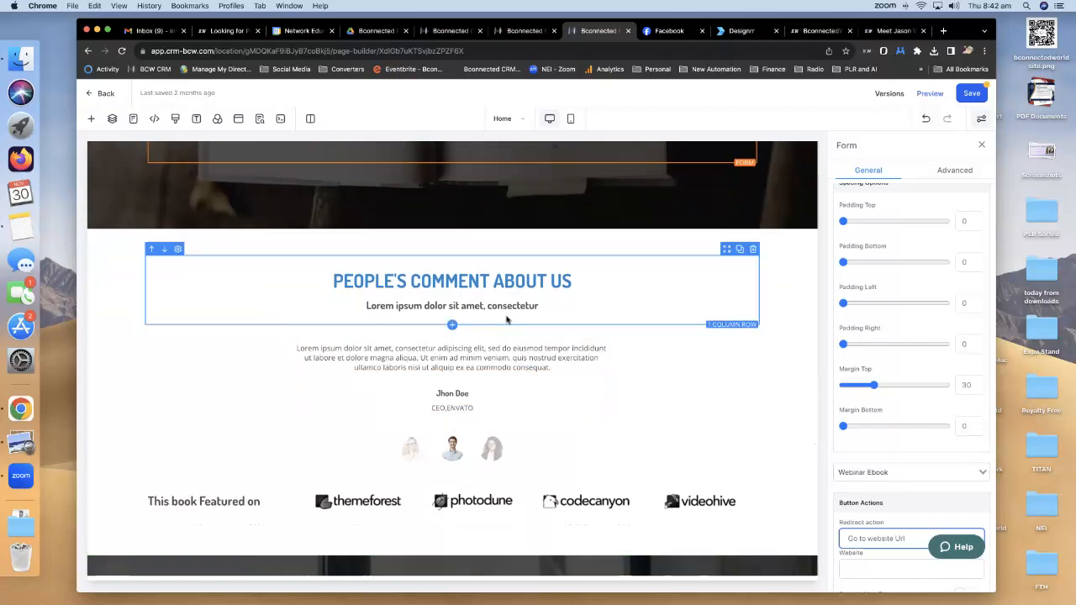
Open Add an Element below the People's Comment About Us sub headline and browse its Text, Form, Blog and Media elements.
{"action": "left_click", "coordinate": [543, 307]}
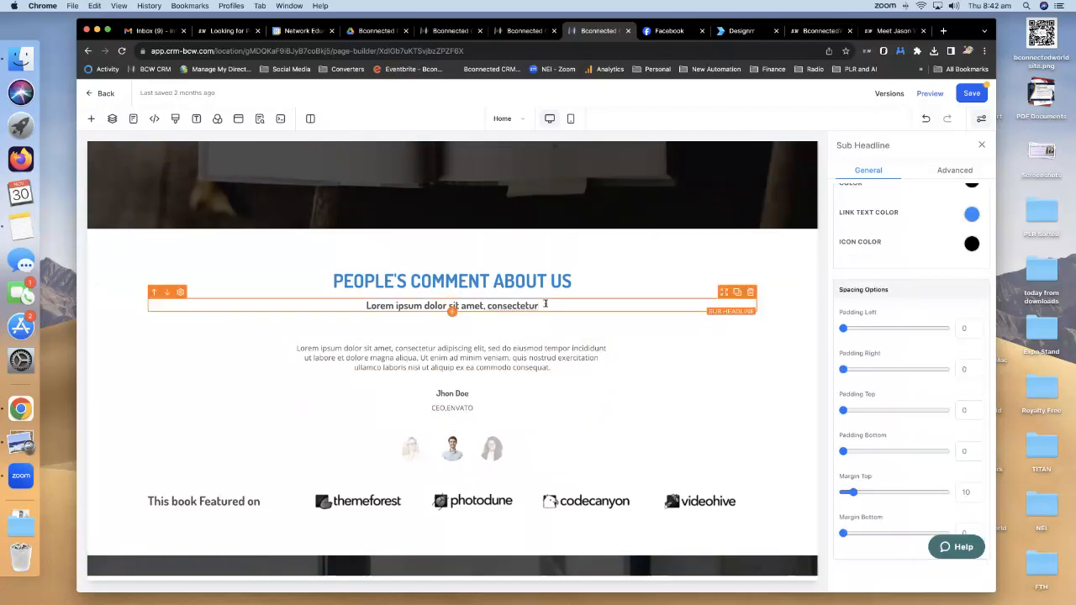
{"action": "left_click", "coordinate": [451, 312]}
{"action": "scroll", "coordinate": [336, 339], "scroll_direction": "down", "scroll_amount": 5}
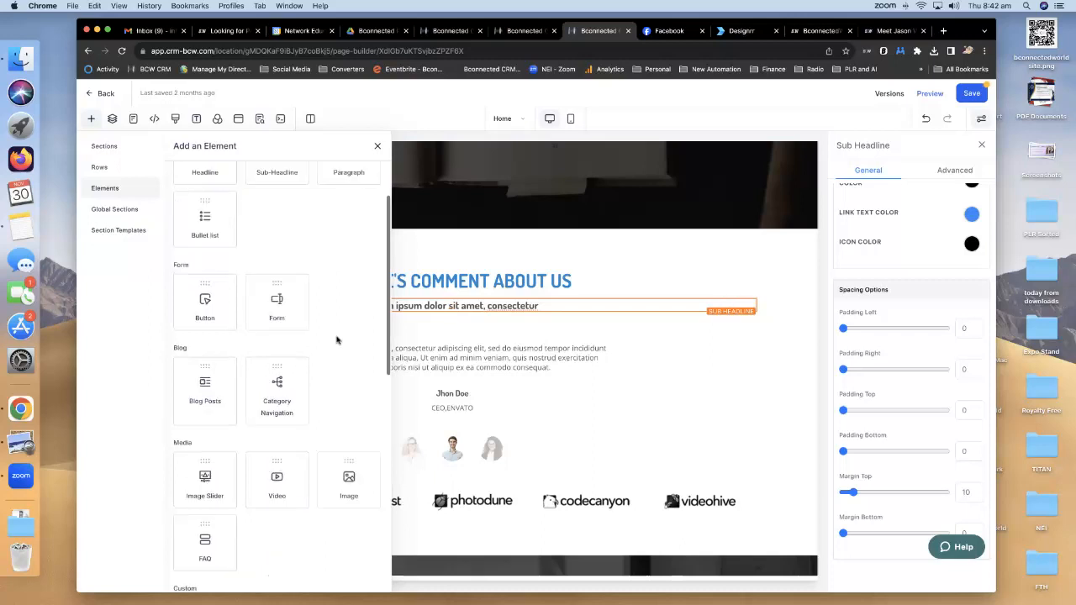
{"action": "scroll", "coordinate": [337, 340], "scroll_direction": "down", "scroll_amount": 2}
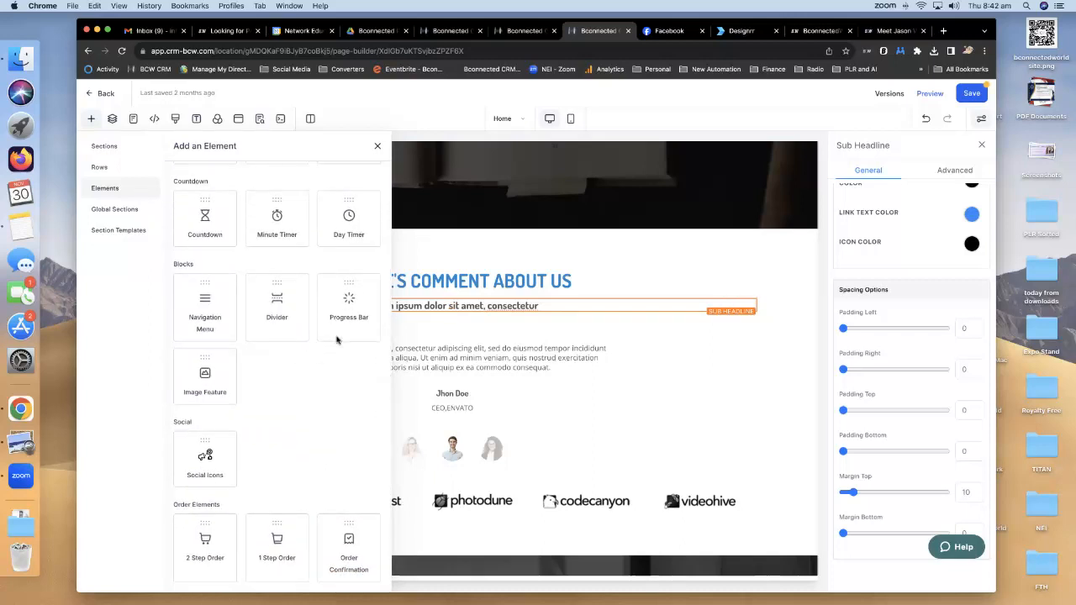
{"action": "scroll", "coordinate": [316, 338], "scroll_direction": "up", "scroll_amount": 5}
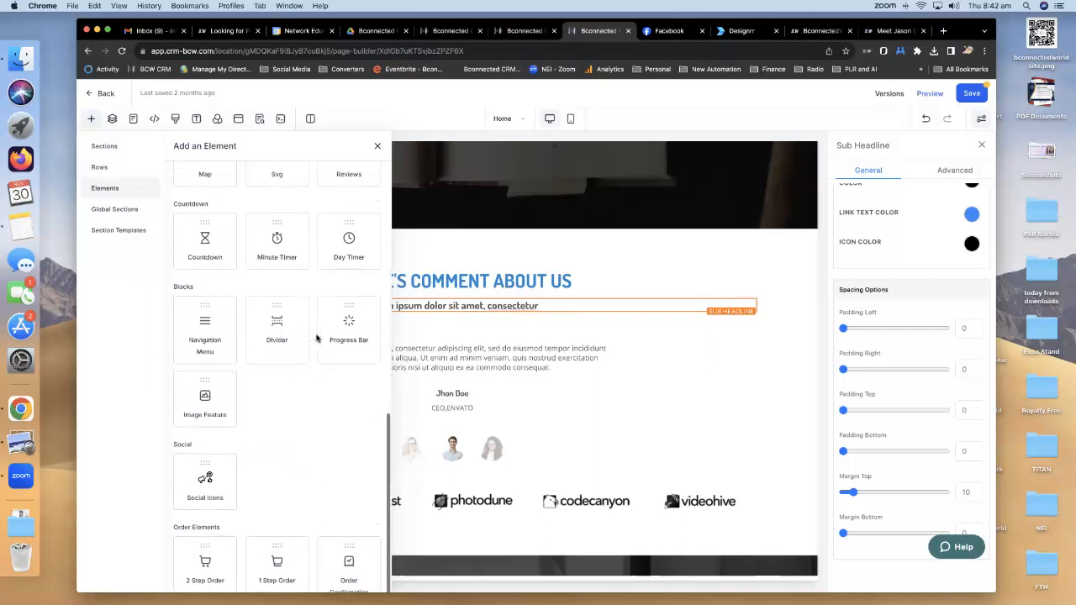
{"action": "scroll", "coordinate": [316, 338], "scroll_direction": "up", "scroll_amount": 2}
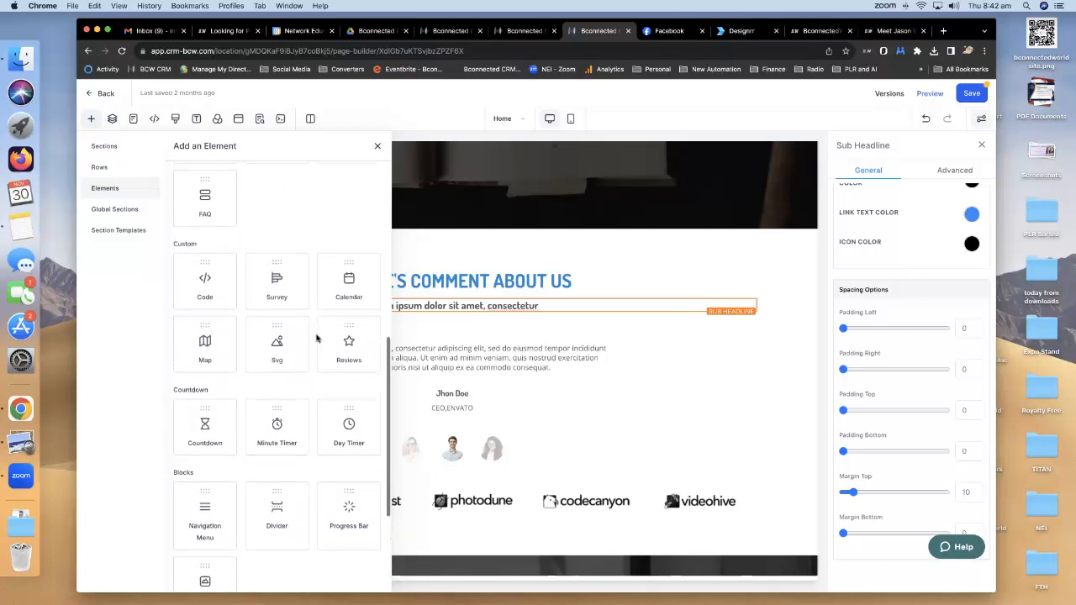
{"action": "scroll", "coordinate": [316, 338], "scroll_direction": "up", "scroll_amount": 7}
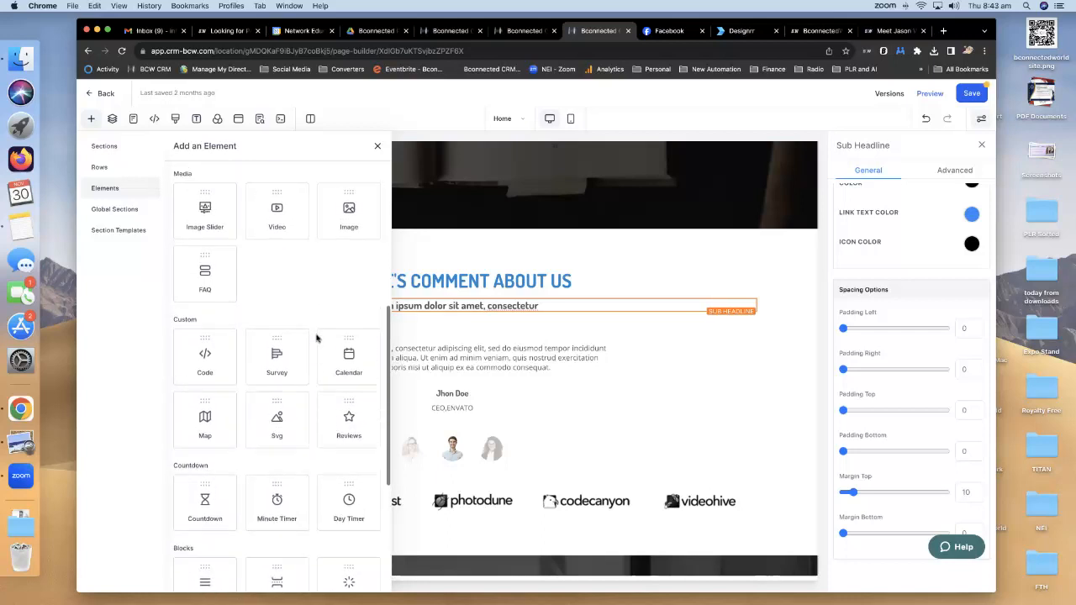
{"action": "scroll", "coordinate": [316, 338], "scroll_direction": "up", "scroll_amount": 3}
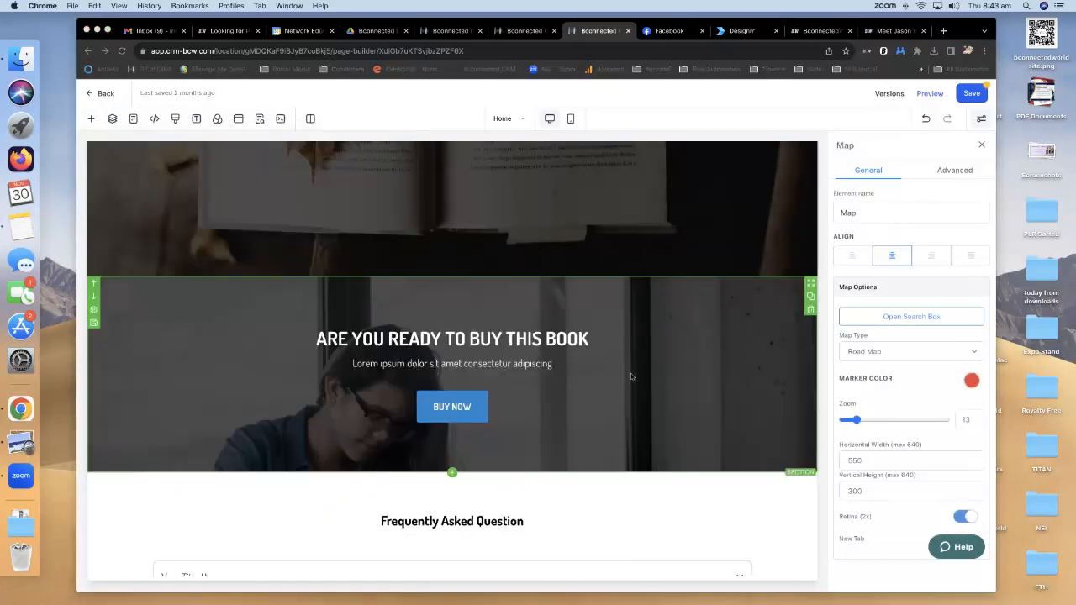
{"action": "scroll", "coordinate": [631, 373], "scroll_direction": "down", "scroll_amount": 10}
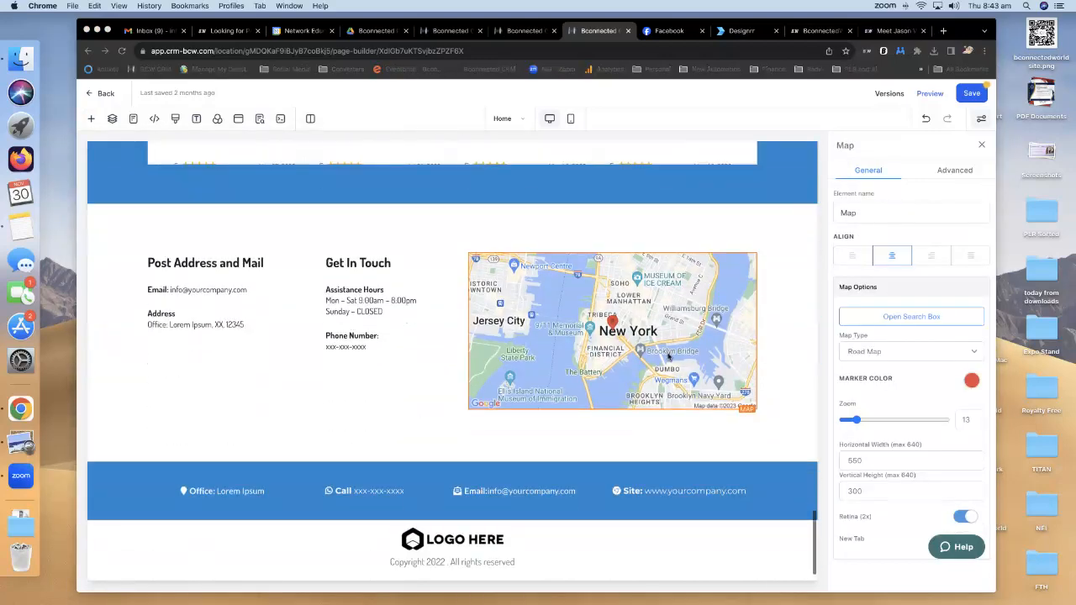
{"action": "scroll", "coordinate": [670, 357], "scroll_direction": "up", "scroll_amount": 3}
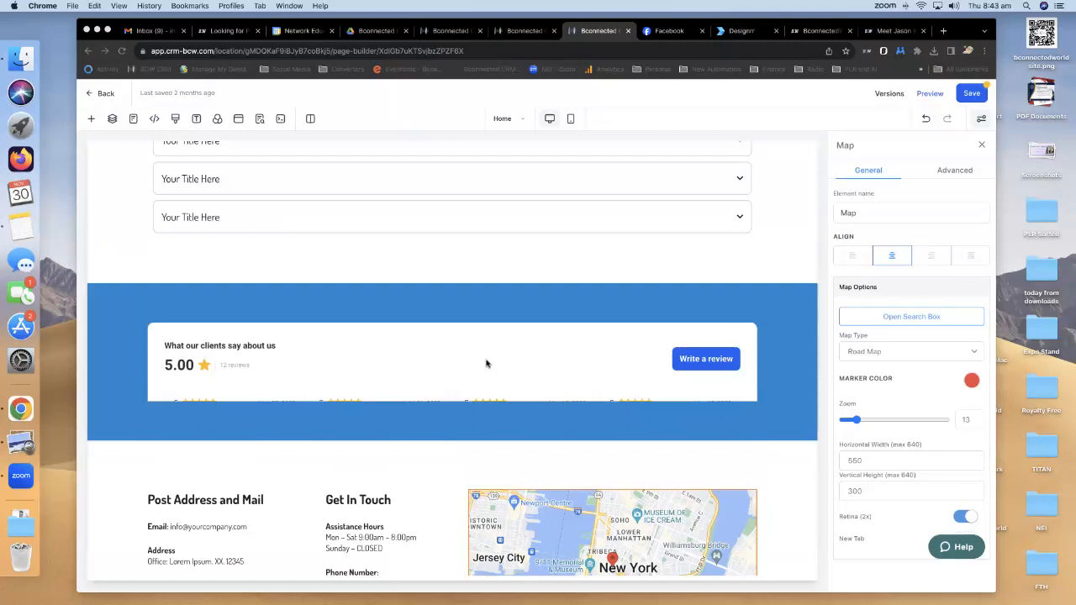
{"action": "scroll", "coordinate": [486, 363], "scroll_direction": "down", "scroll_amount": 3}
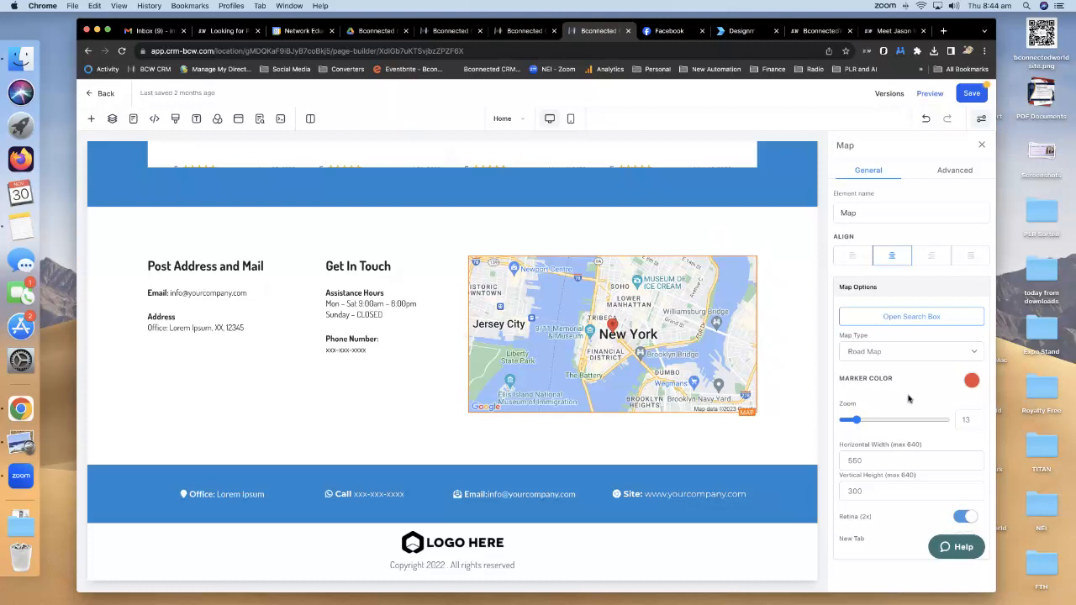
{"action": "left_click", "coordinate": [913, 317]}
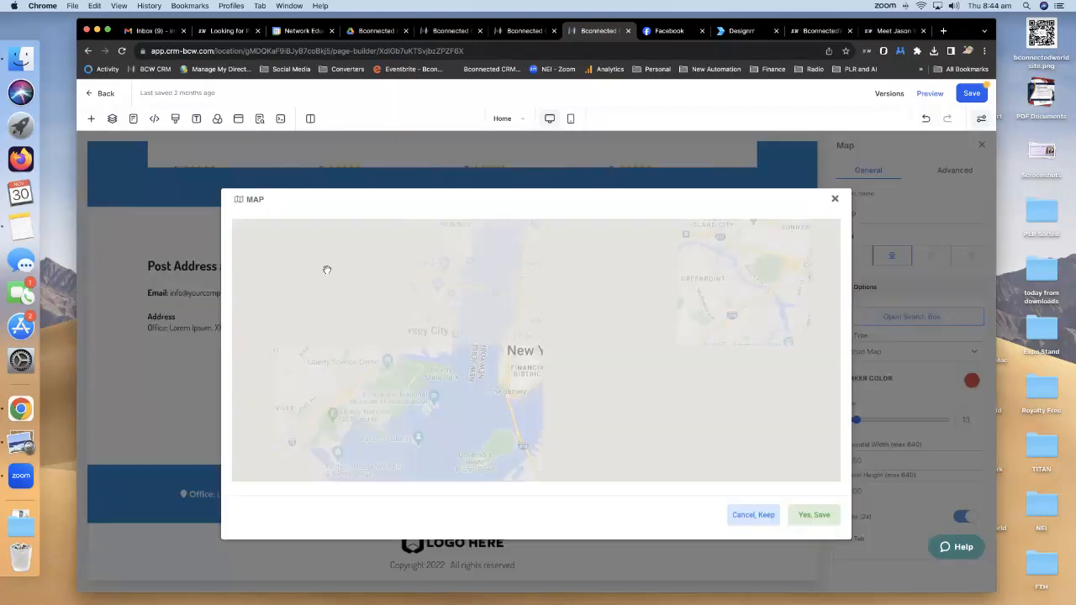
{"action": "left_click", "coordinate": [424, 231]}
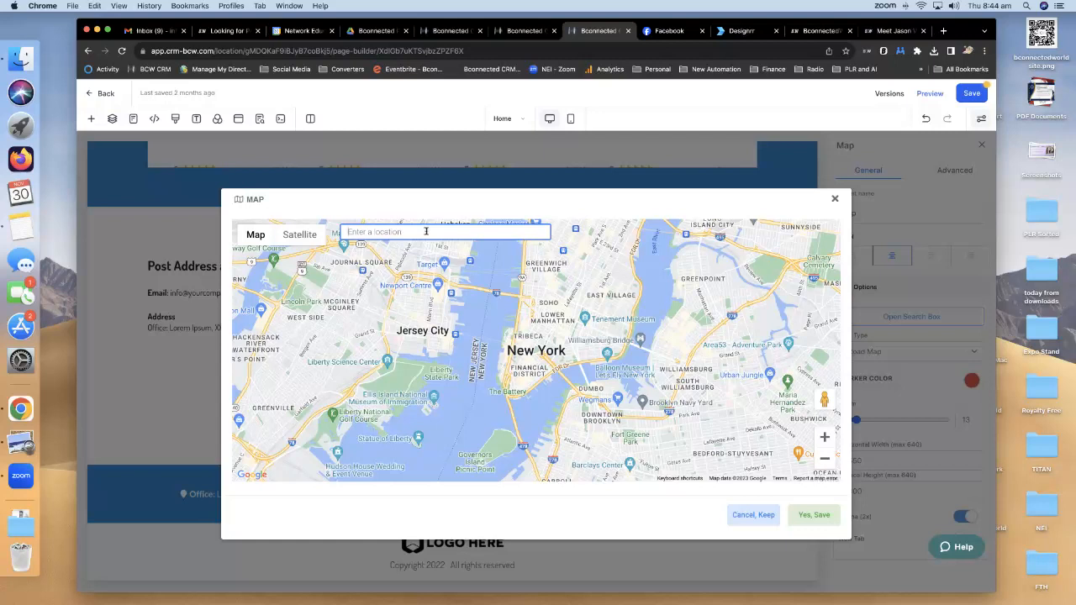
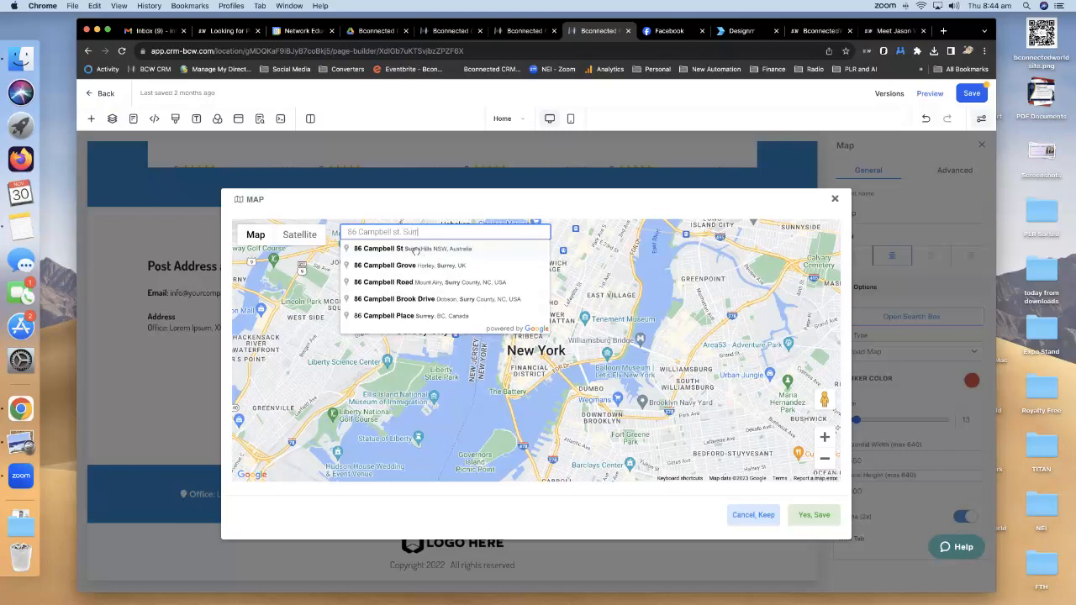
{"action": "left_click", "coordinate": [415, 251]}
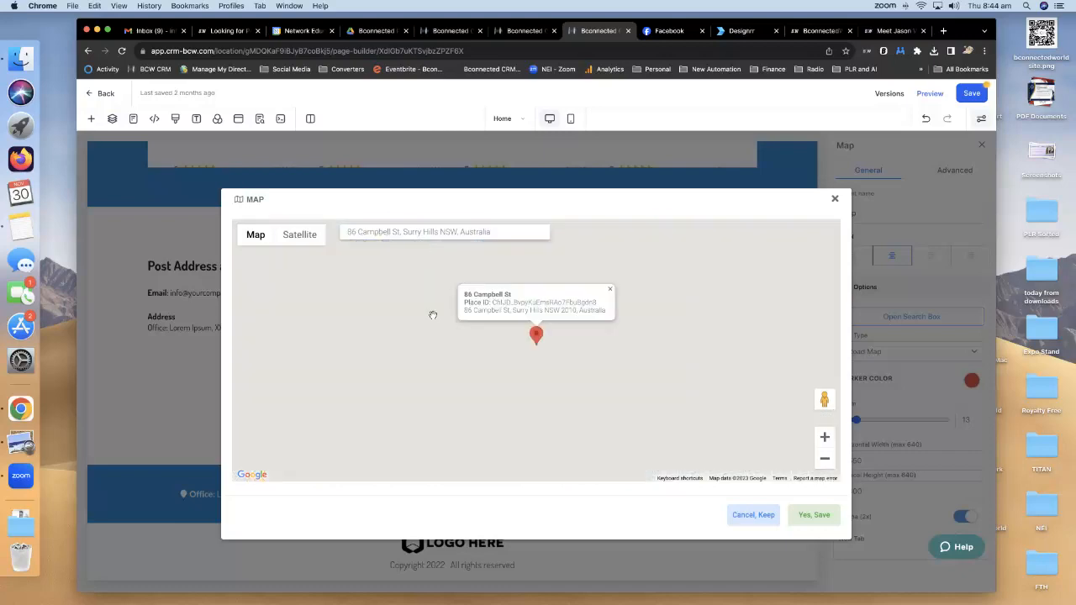
{"action": "left_click", "coordinate": [813, 517]}
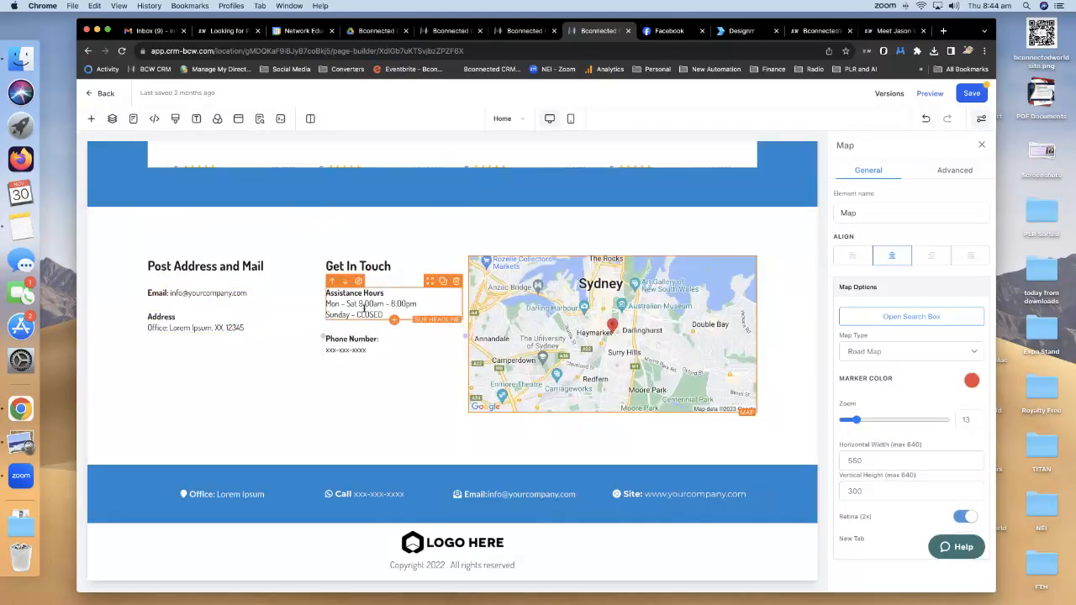
Swap the header's LOGO HERE placeholder for the BCONNECT WORLD image and delete the navigation menu.
{"action": "scroll", "coordinate": [434, 548], "scroll_direction": "up", "scroll_amount": 5}
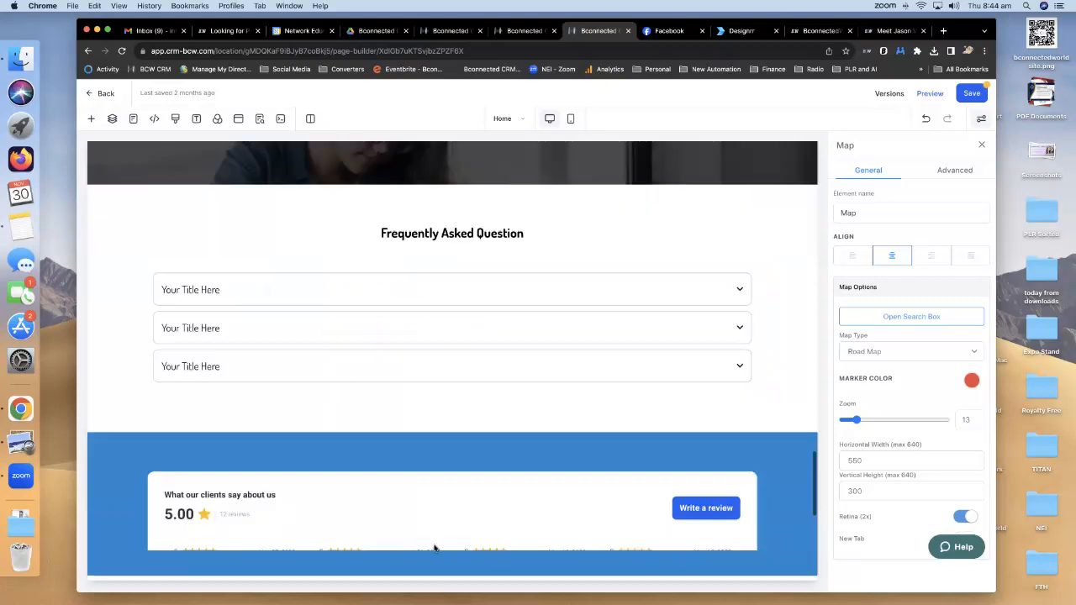
{"action": "scroll", "coordinate": [434, 547], "scroll_direction": "up", "scroll_amount": 10}
{"action": "left_click", "coordinate": [211, 174]}
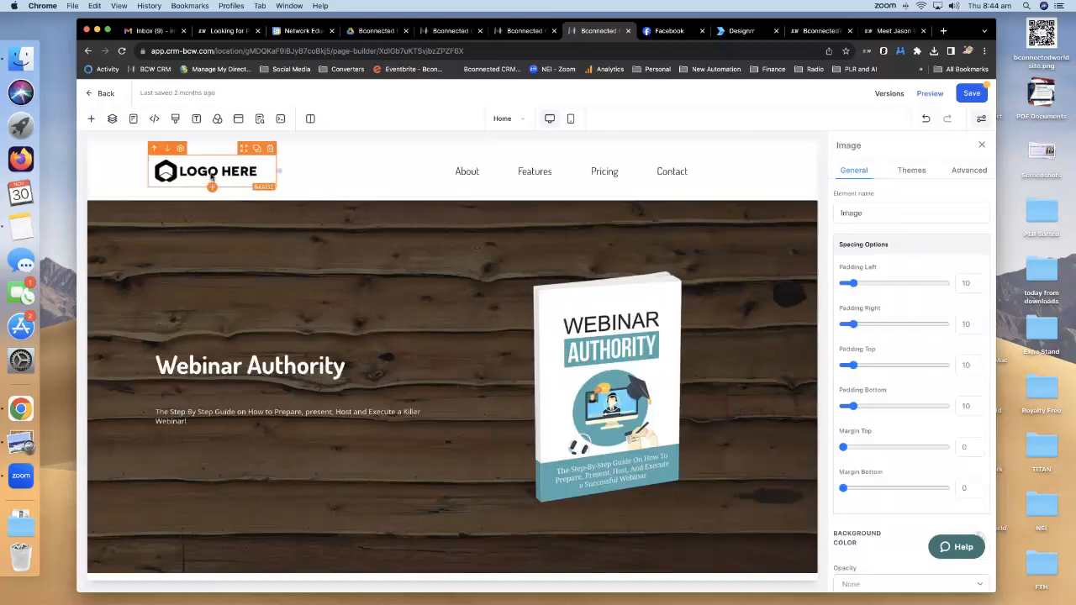
{"action": "scroll", "coordinate": [897, 401], "scroll_direction": "down", "scroll_amount": 8}
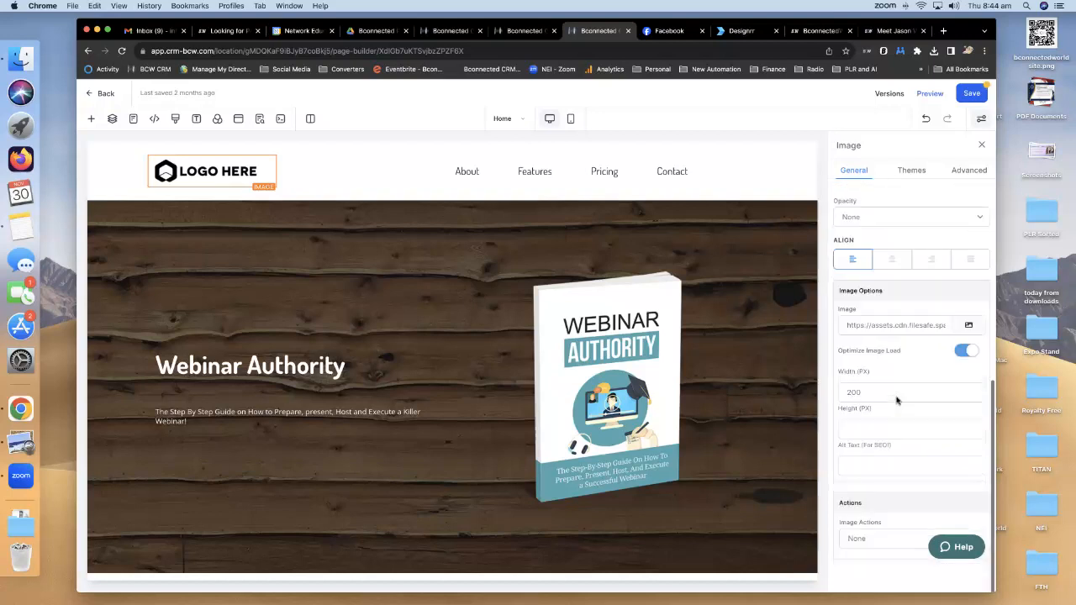
{"action": "left_click", "coordinate": [968, 327]}
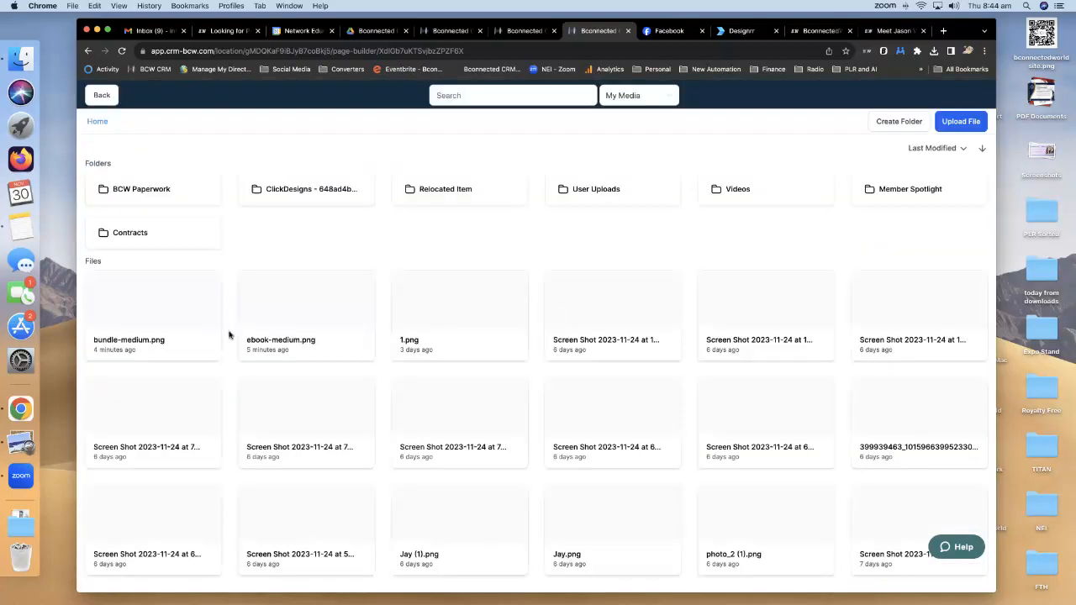
{"action": "scroll", "coordinate": [550, 335], "scroll_direction": "down", "scroll_amount": 3}
{"action": "scroll", "coordinate": [551, 335], "scroll_direction": "down", "scroll_amount": 20}
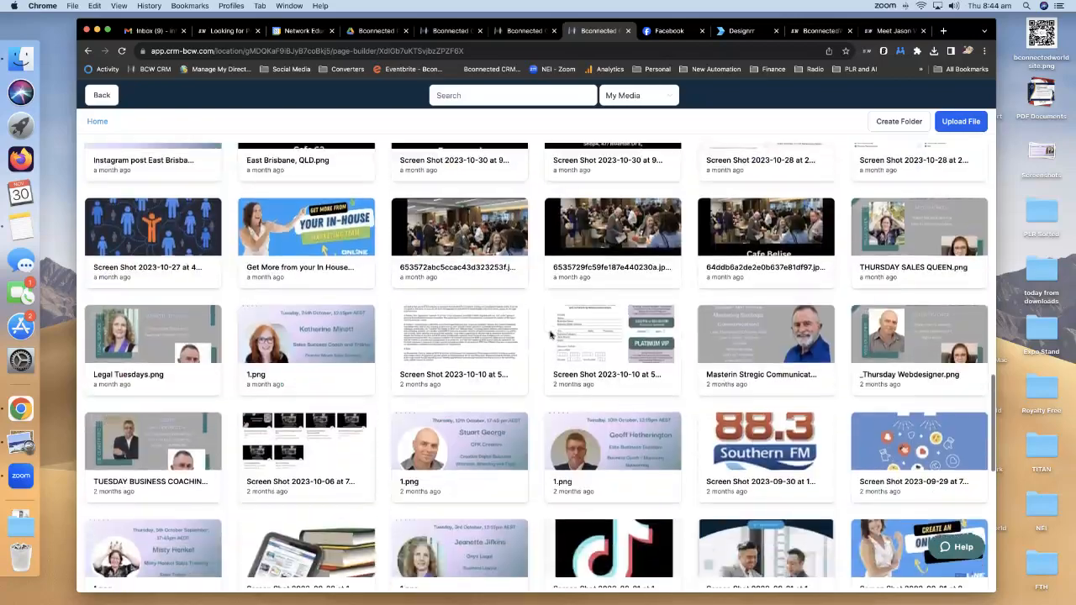
{"action": "scroll", "coordinate": [550, 335], "scroll_direction": "up", "scroll_amount": 5}
{"action": "left_click", "coordinate": [182, 410]}
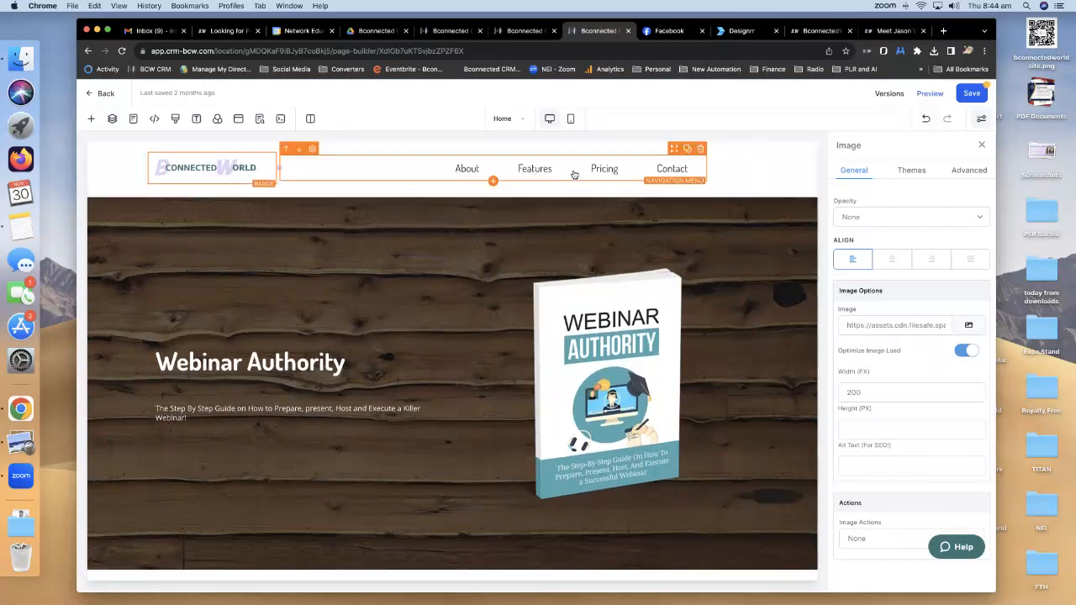
{"action": "left_click", "coordinate": [698, 150]}
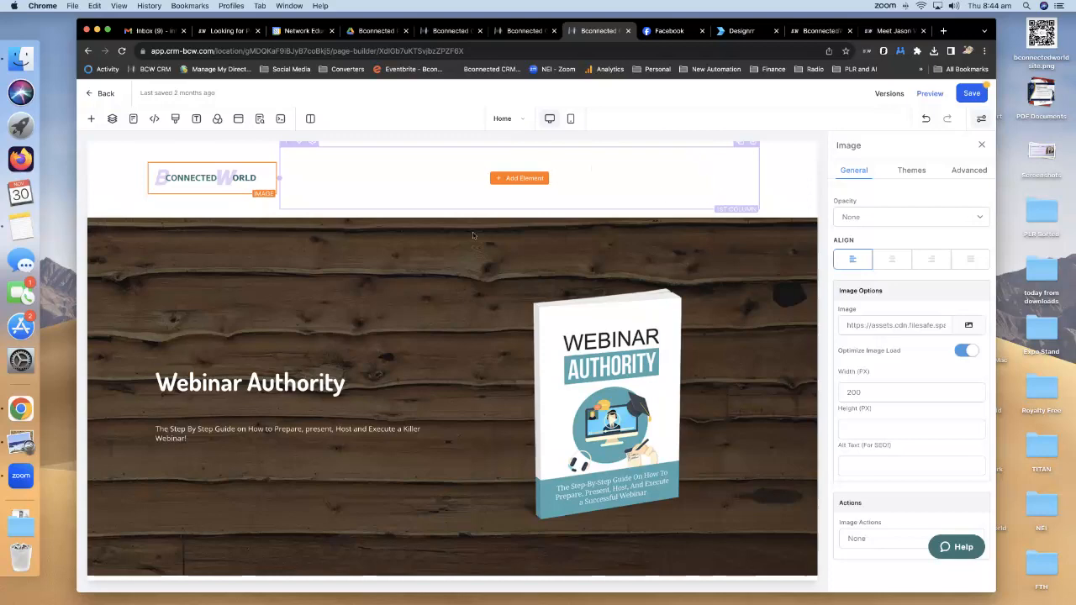
Delete the Frequently Asked Question section with its section trash icon.
{"action": "scroll", "coordinate": [429, 287], "scroll_direction": "down", "scroll_amount": 5}
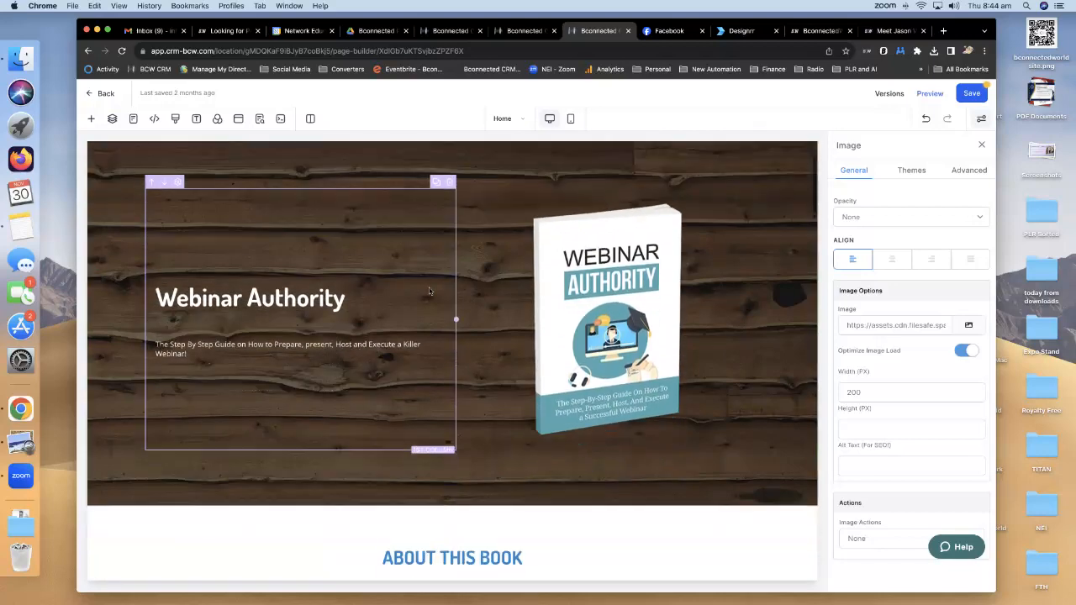
{"action": "scroll", "coordinate": [428, 290], "scroll_direction": "down", "scroll_amount": 6}
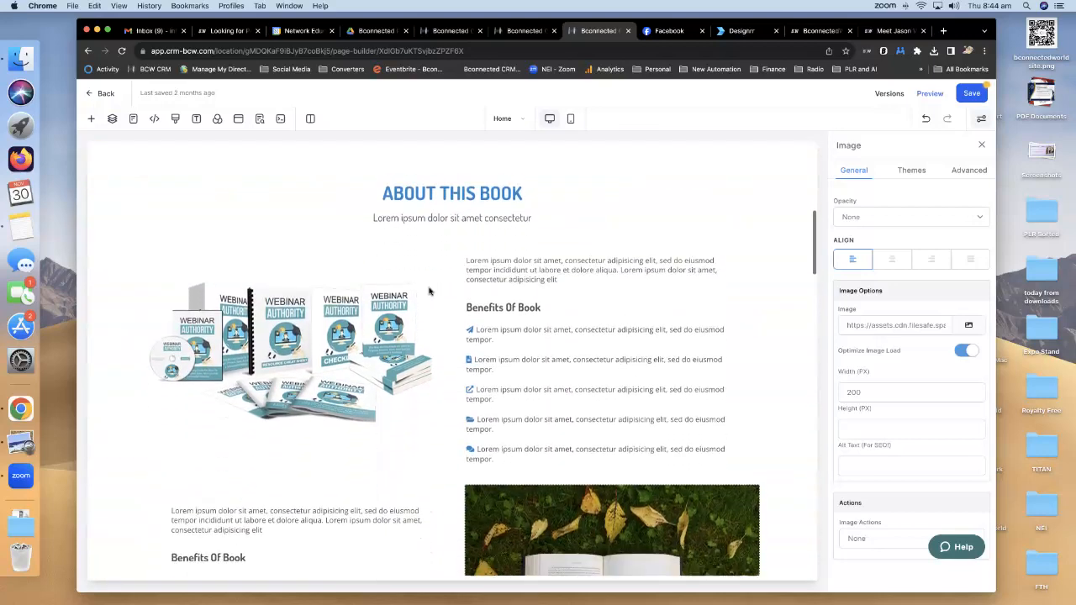
{"action": "scroll", "coordinate": [429, 290], "scroll_direction": "down", "scroll_amount": 8}
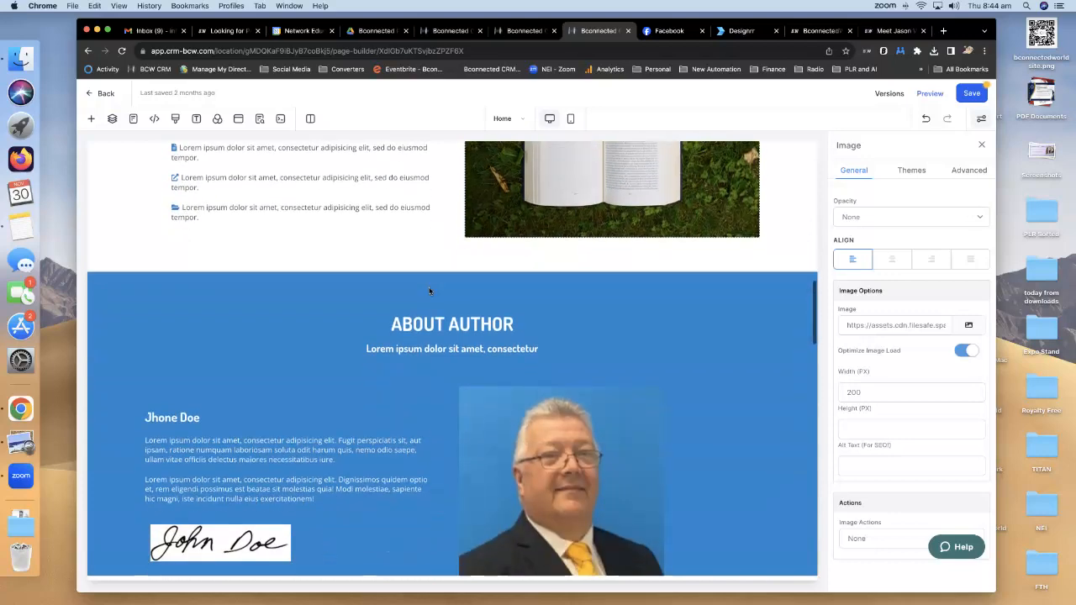
{"action": "scroll", "coordinate": [429, 287], "scroll_direction": "down", "scroll_amount": 5}
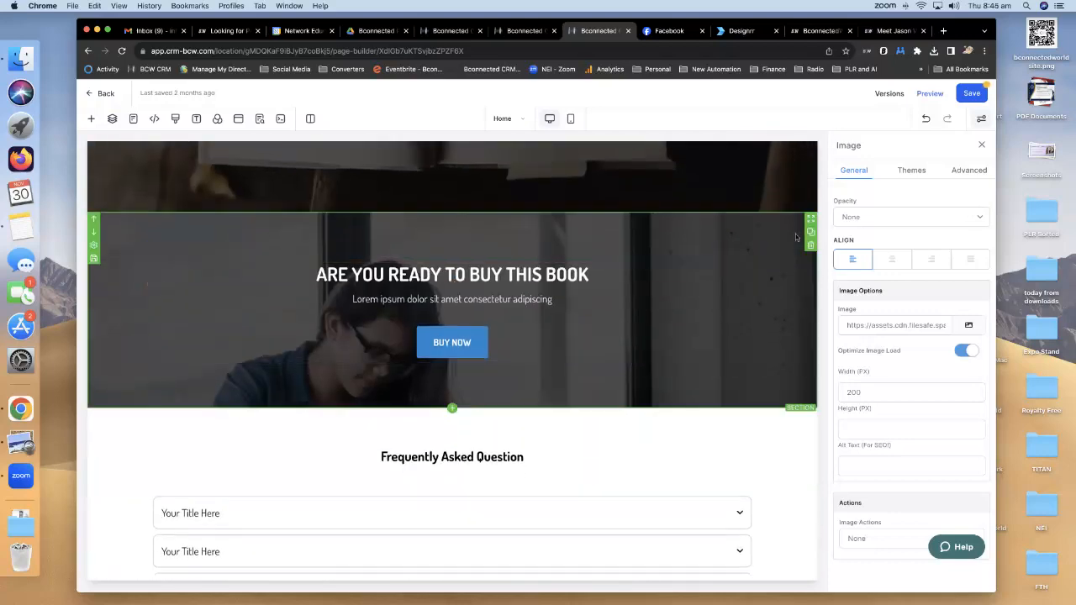
{"action": "scroll", "coordinate": [781, 247], "scroll_direction": "down", "scroll_amount": 5}
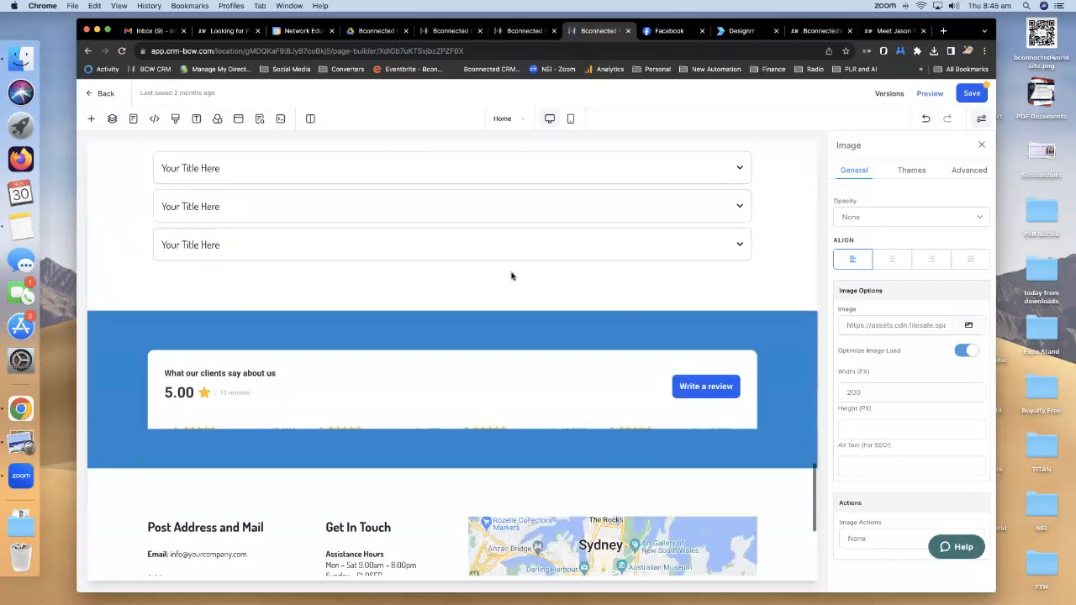
{"action": "scroll", "coordinate": [517, 276], "scroll_direction": "up", "scroll_amount": 3}
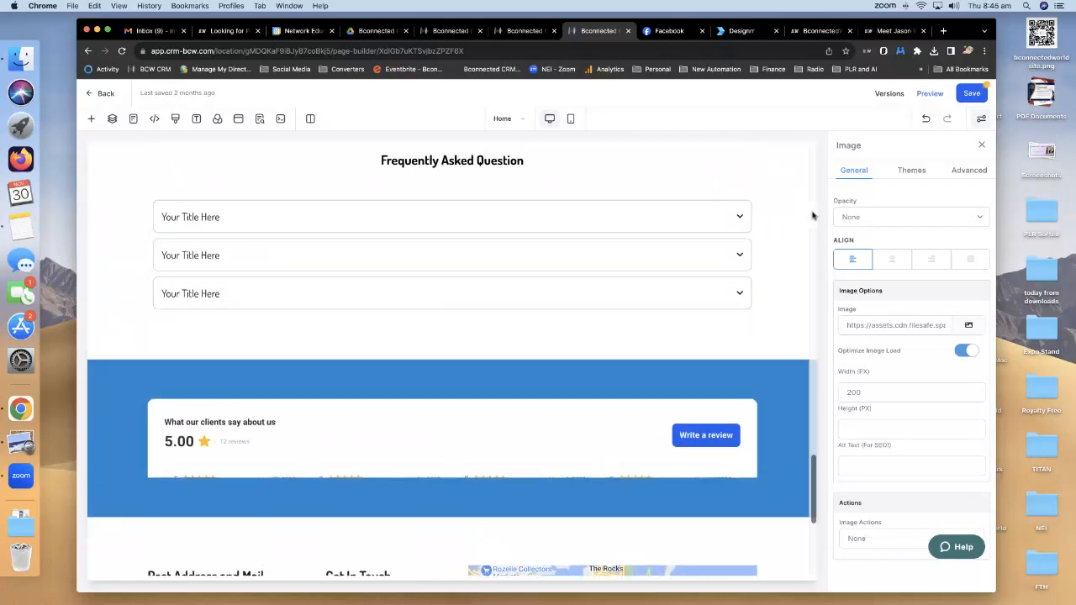
{"action": "left_click", "coordinate": [810, 215]}
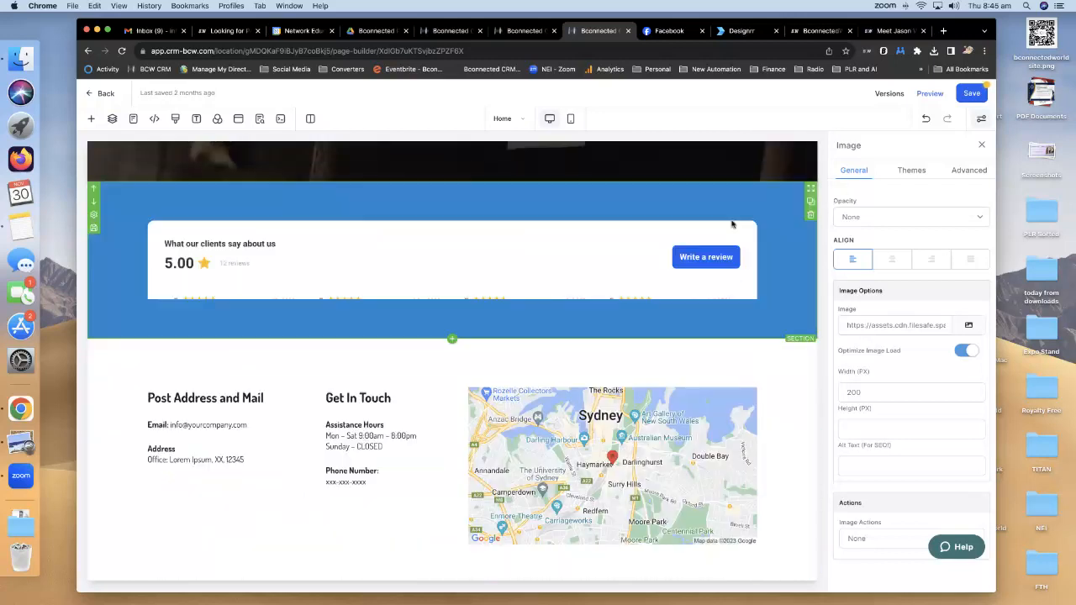
{"action": "scroll", "coordinate": [542, 313], "scroll_direction": "down", "scroll_amount": 2}
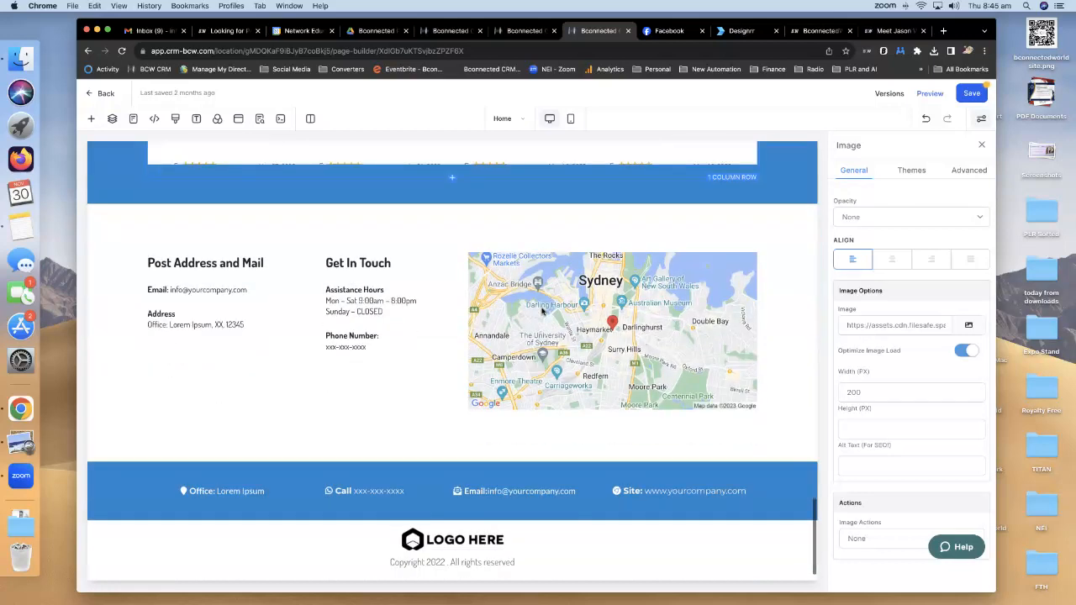
Delete the blue footer contact bar with the Office and Call details.
{"action": "left_click", "coordinate": [267, 494]}
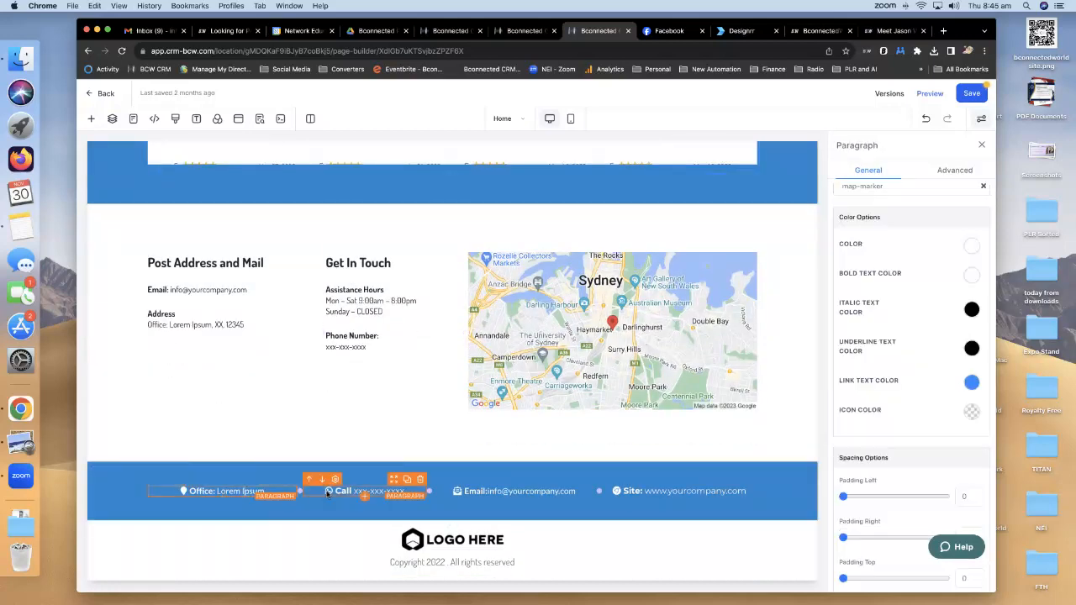
{"action": "left_click", "coordinate": [364, 492]}
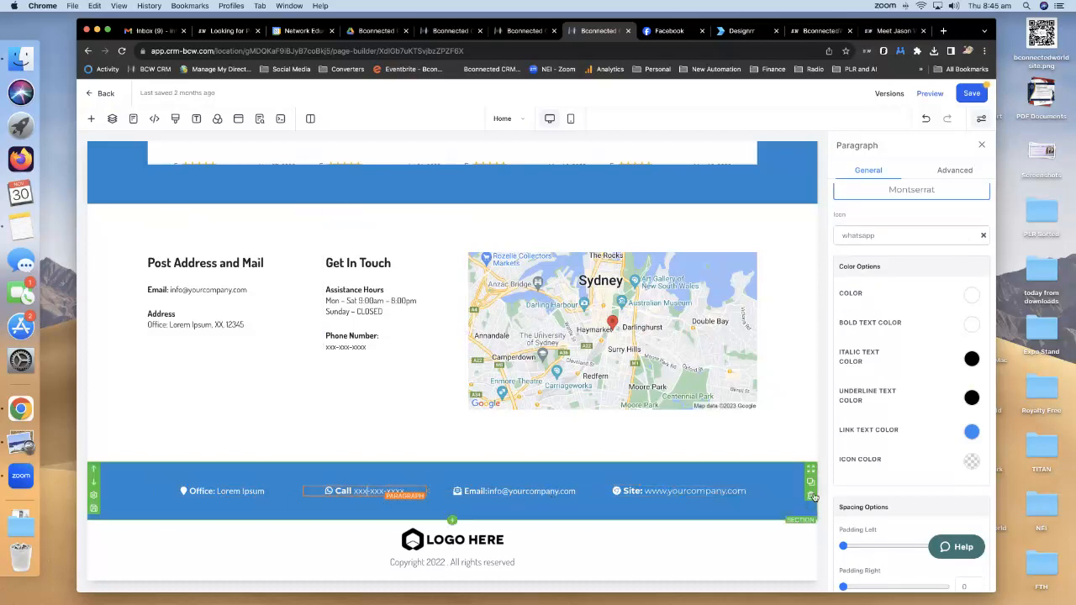
{"action": "left_click", "coordinate": [812, 498]}
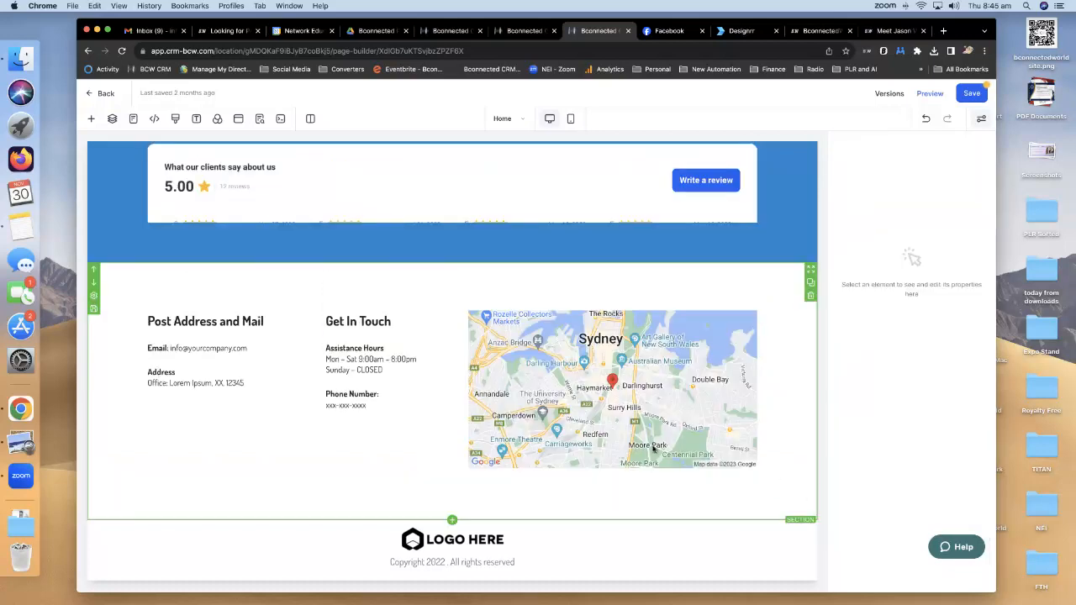
Set the footer logo image to BCONNECT WORLD v2 PNG.png from My Media.
{"action": "left_click", "coordinate": [499, 543]}
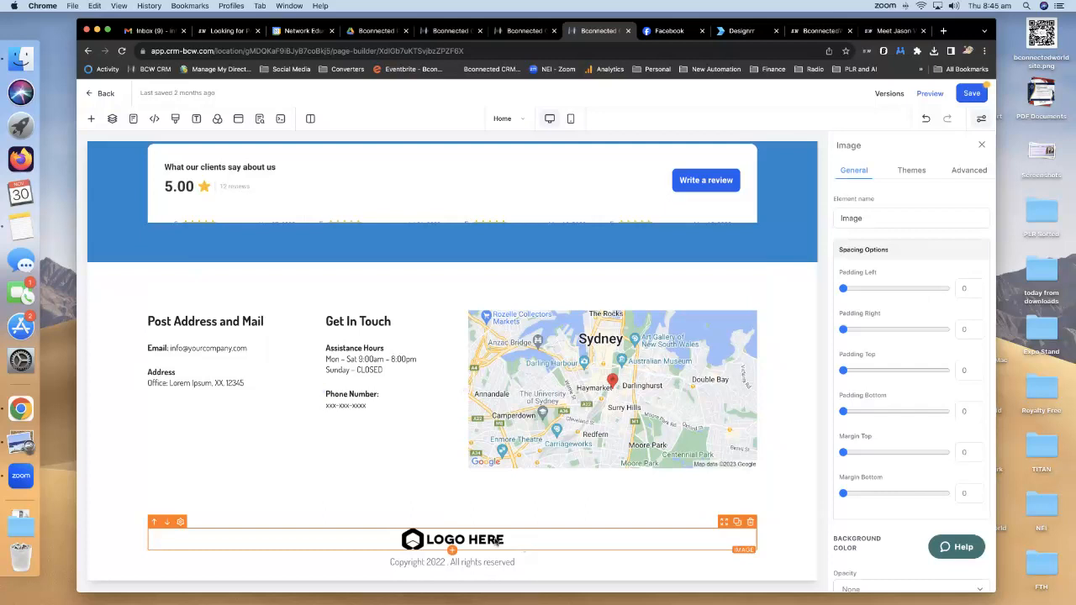
{"action": "scroll", "coordinate": [967, 327], "scroll_direction": "down", "scroll_amount": 5}
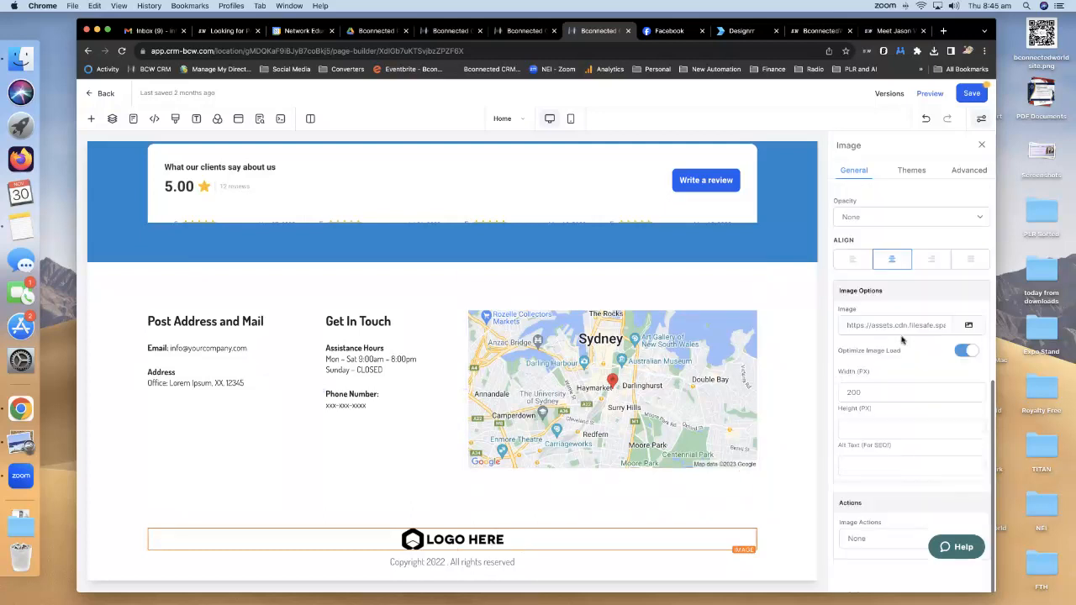
{"action": "left_click", "coordinate": [971, 326]}
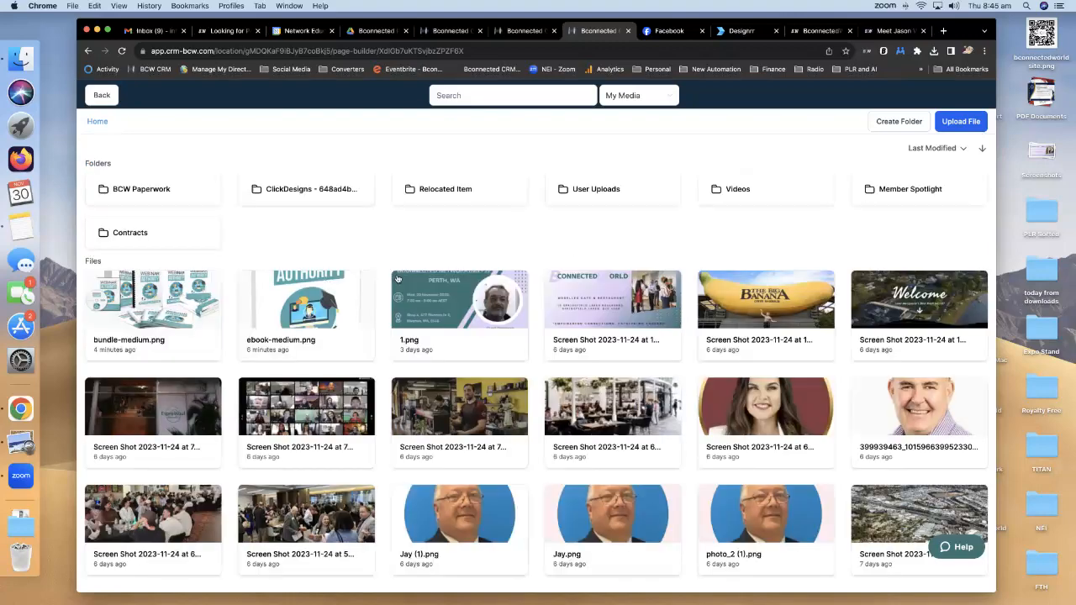
{"action": "scroll", "coordinate": [398, 279], "scroll_direction": "down", "scroll_amount": 10}
{"action": "left_click", "coordinate": [167, 408]}
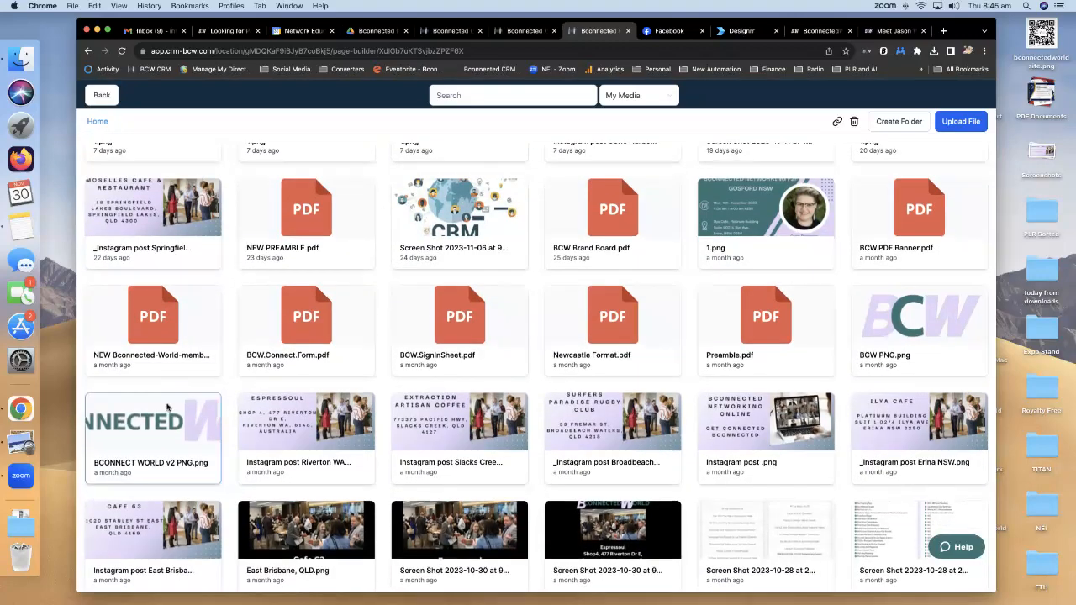
{"action": "scroll", "coordinate": [395, 324], "scroll_direction": "up", "scroll_amount": 20}
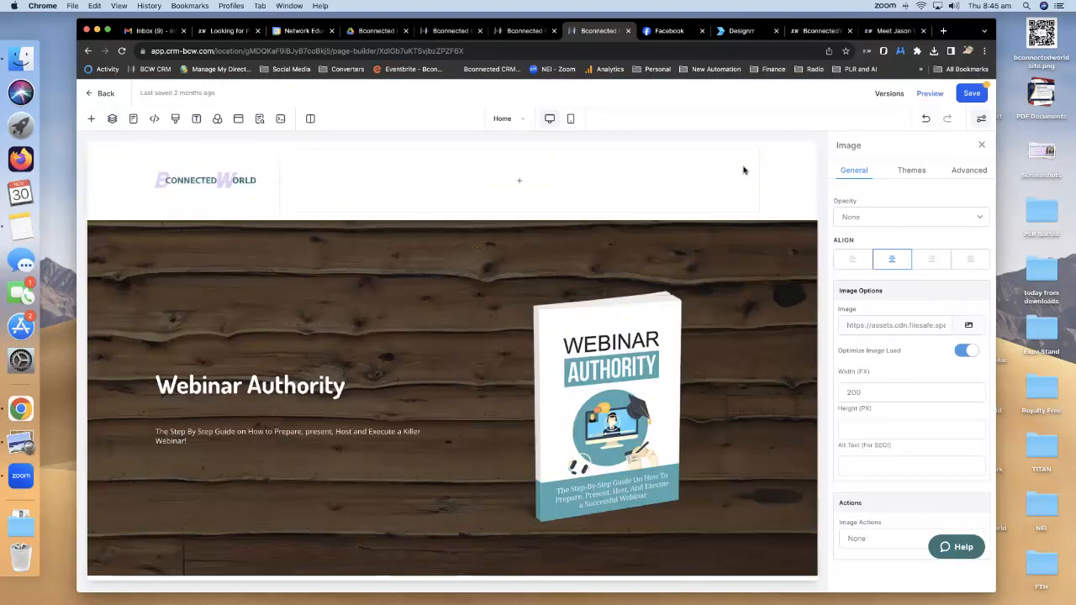
Fill SEO meta (title Webinar Authority, description, keyword 'marketing', author), save the page and preview it.
{"action": "left_click", "coordinate": [971, 94]}
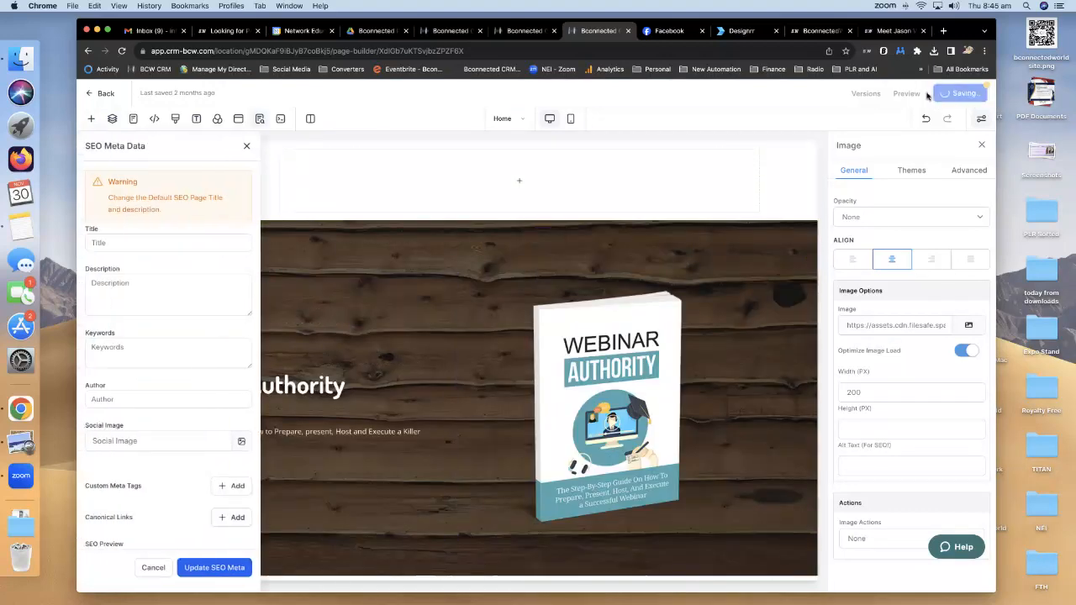
{"action": "left_click", "coordinate": [108, 242]}
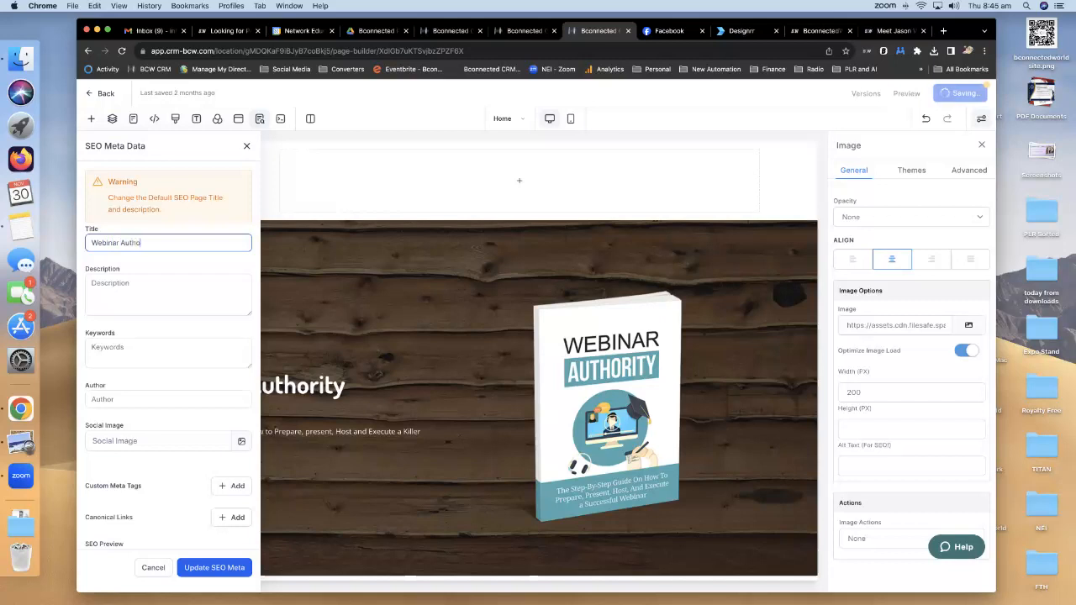
{"action": "left_click", "coordinate": [162, 283]}
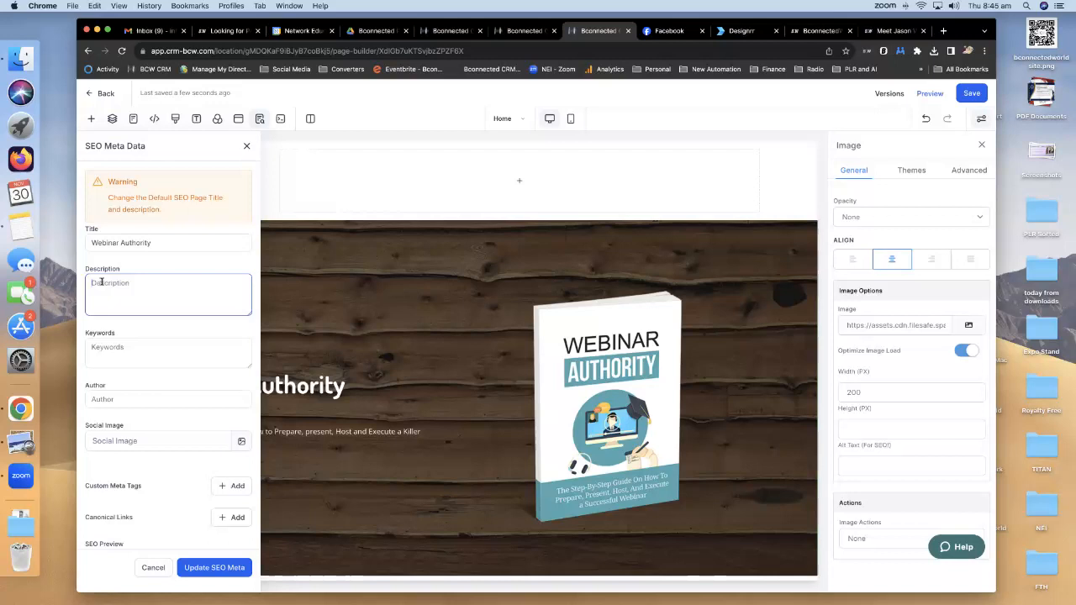
{"action": "type", "text": "ajhcgsjfhgsajhg"}
{"action": "left_click", "coordinate": [122, 296]}
{"action": "type", "text": "mar"}
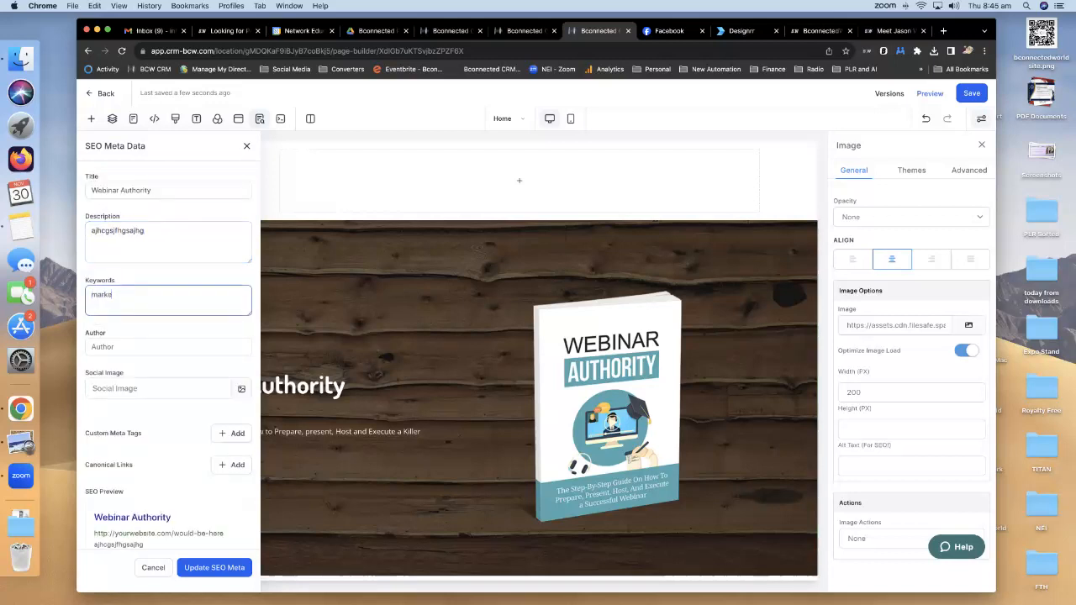
{"action": "type", "text": "keting,"}
{"action": "left_click", "coordinate": [144, 344]}
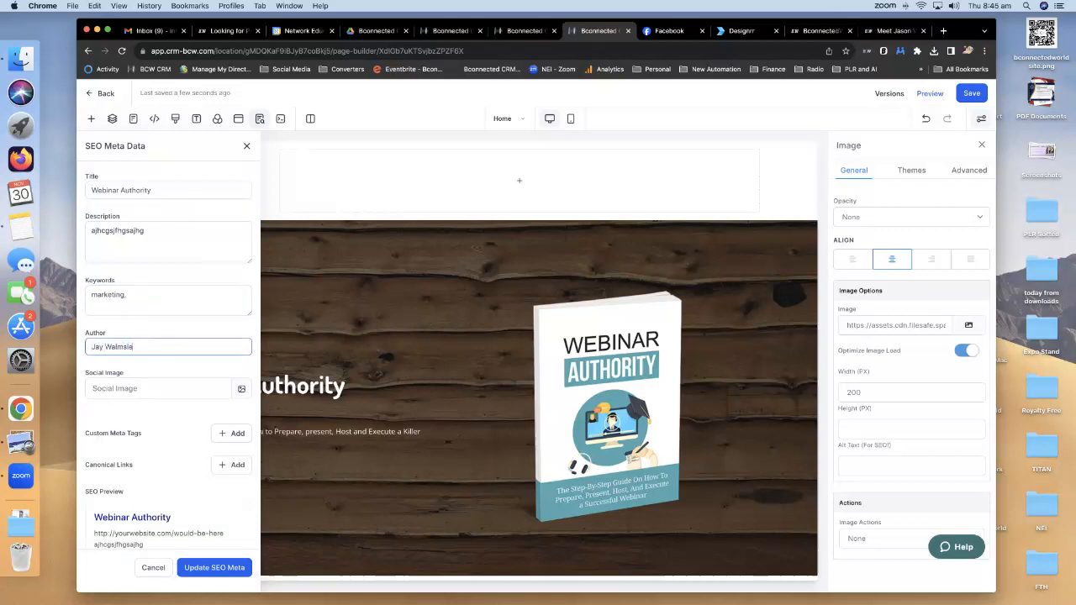
{"action": "left_click", "coordinate": [198, 569]}
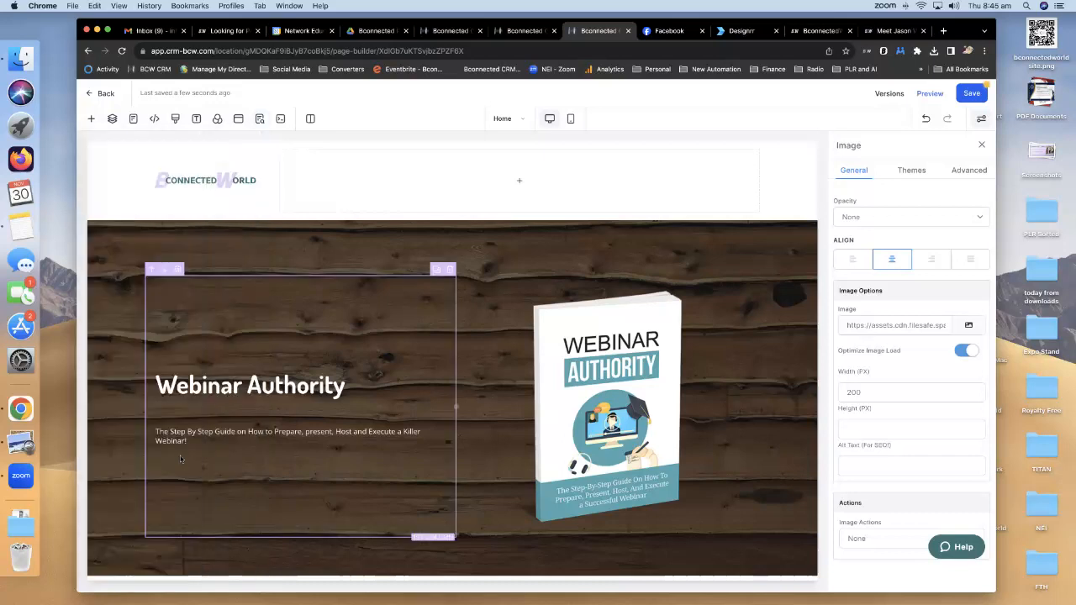
{"action": "left_click", "coordinate": [970, 94]}
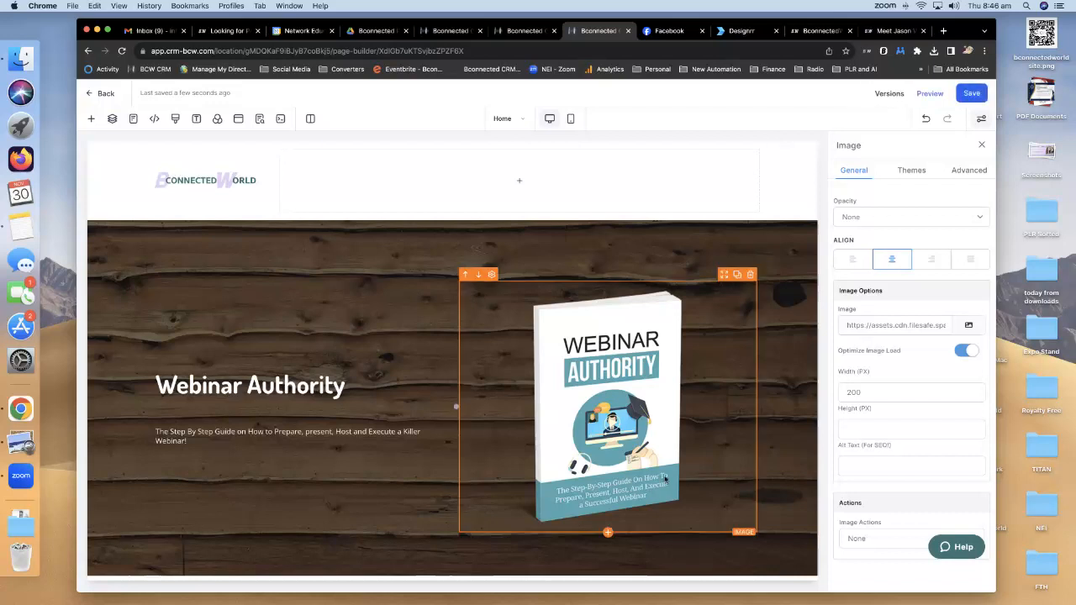
{"action": "left_click", "coordinate": [921, 93]}
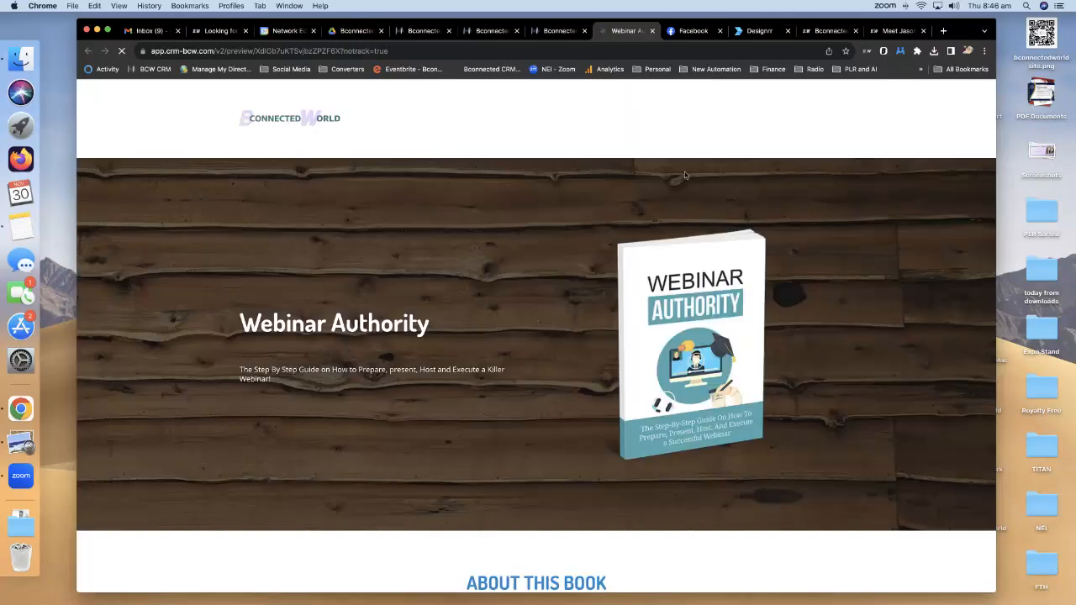
Check the preview to its footer, test the First Name field, then return to funnel steps.
{"action": "scroll", "coordinate": [685, 175], "scroll_direction": "down", "scroll_amount": 10}
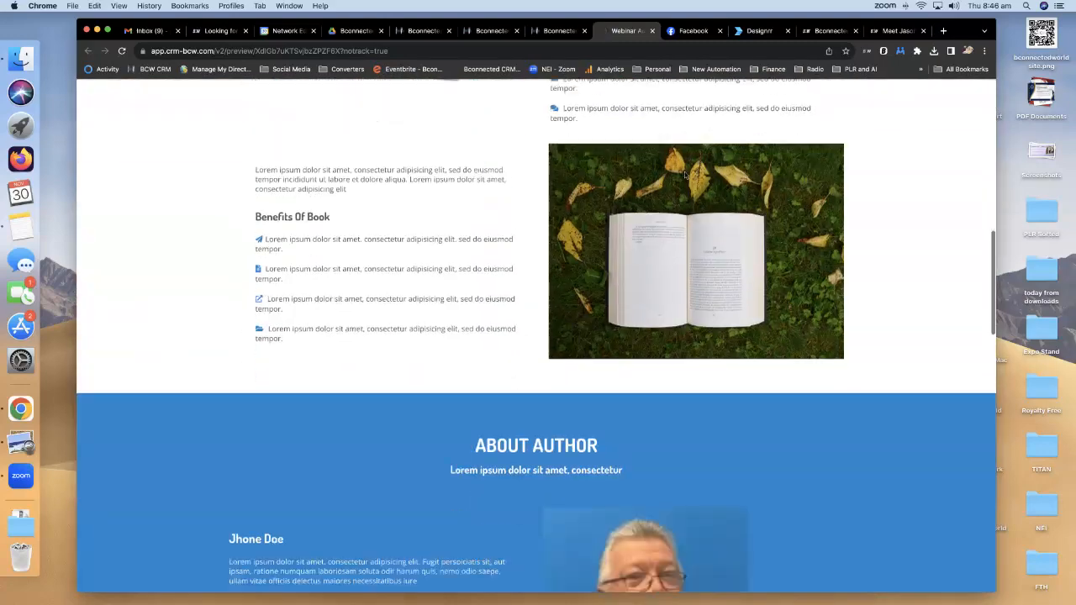
{"action": "scroll", "coordinate": [685, 175], "scroll_direction": "down", "scroll_amount": 8}
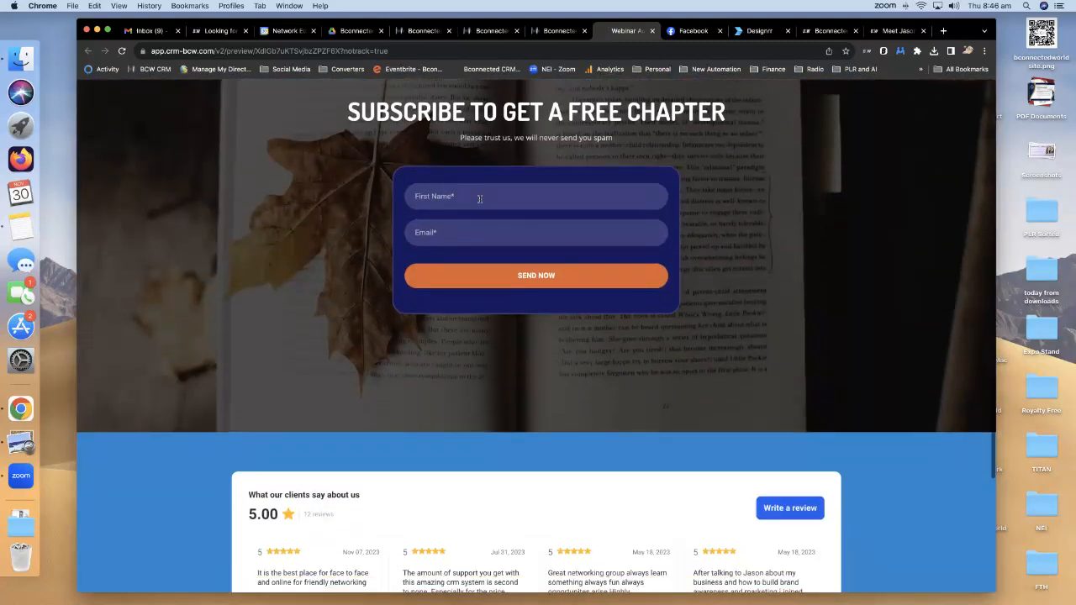
{"action": "left_click", "coordinate": [480, 197]}
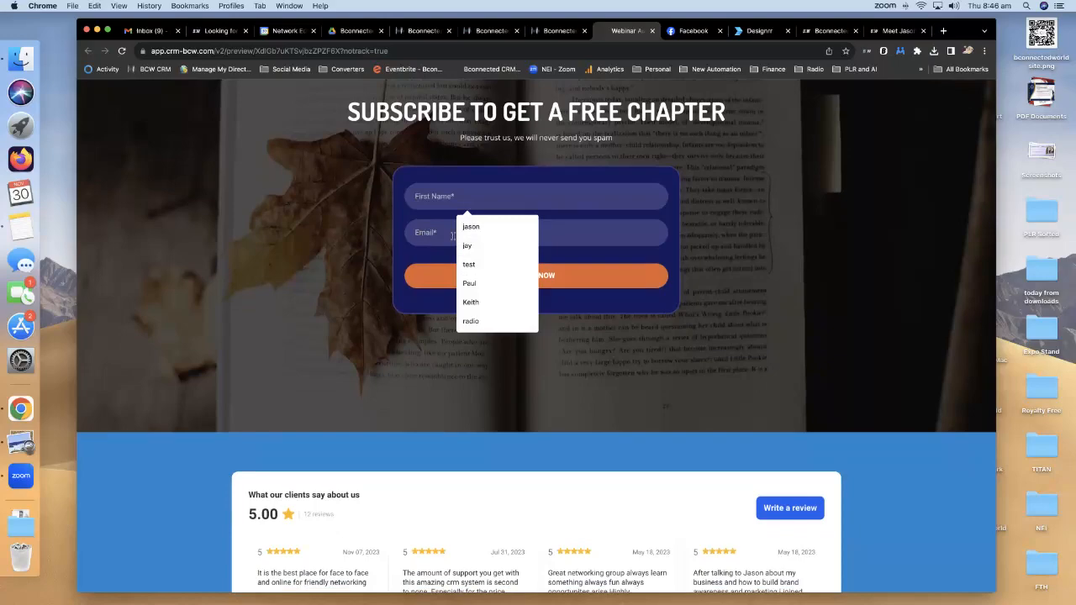
{"action": "scroll", "coordinate": [775, 290], "scroll_direction": "down", "scroll_amount": 7}
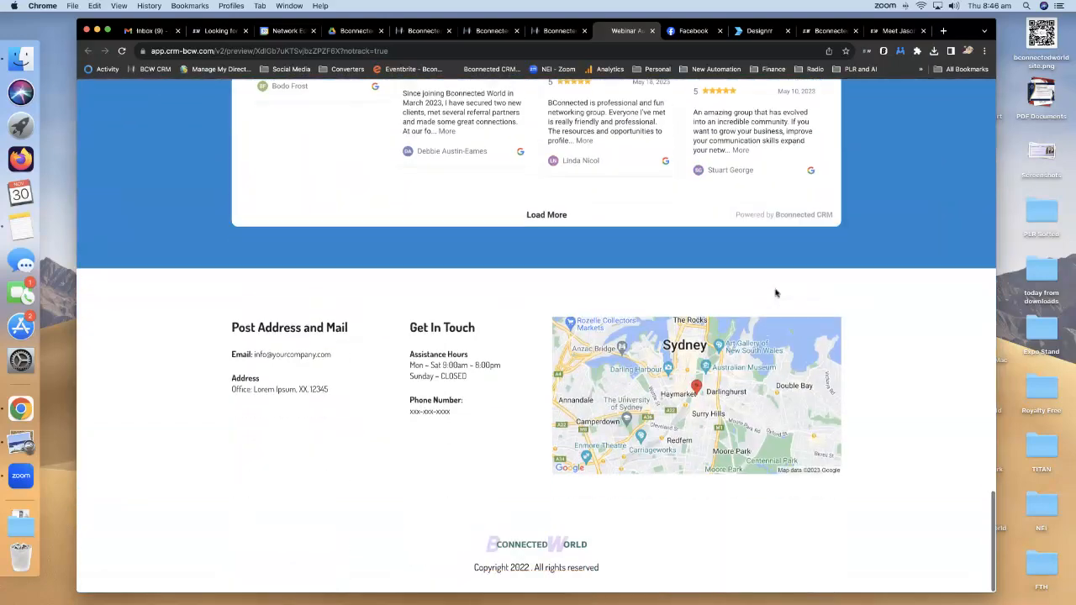
{"action": "scroll", "coordinate": [775, 293], "scroll_direction": "up", "scroll_amount": 15}
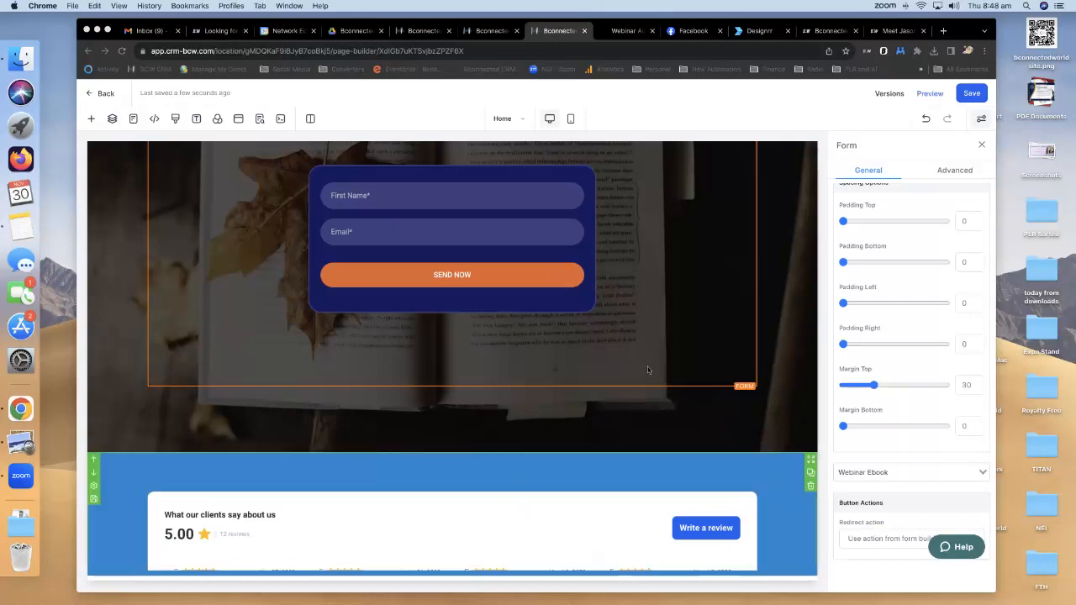
{"action": "scroll", "coordinate": [647, 367], "scroll_direction": "up", "scroll_amount": 5}
{"action": "scroll", "coordinate": [648, 370], "scroll_direction": "down", "scroll_amount": 1}
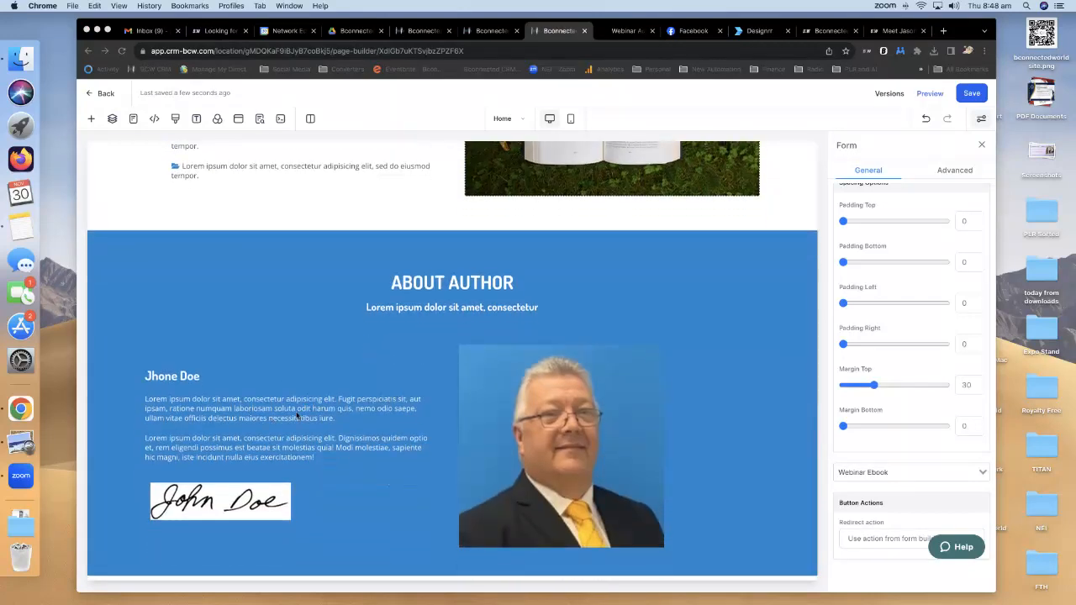
{"action": "scroll", "coordinate": [299, 422], "scroll_direction": "up", "scroll_amount": 6}
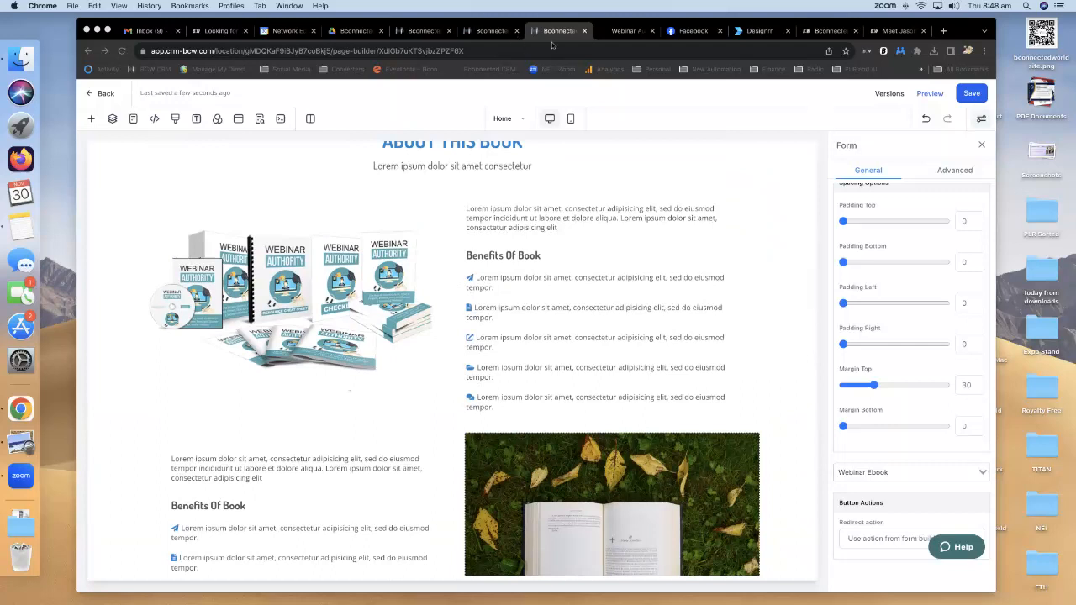
{"action": "left_click", "coordinate": [480, 32]}
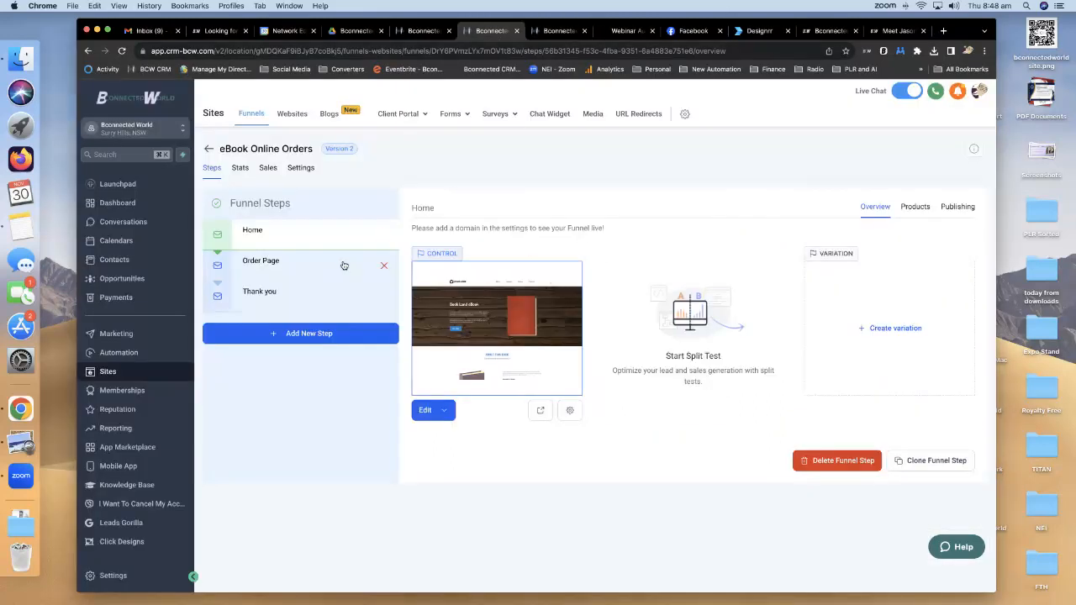
Delete the Order Page step, confirming with DELETE.
{"action": "left_click", "coordinate": [384, 267]}
{"action": "left_click", "coordinate": [516, 356]}
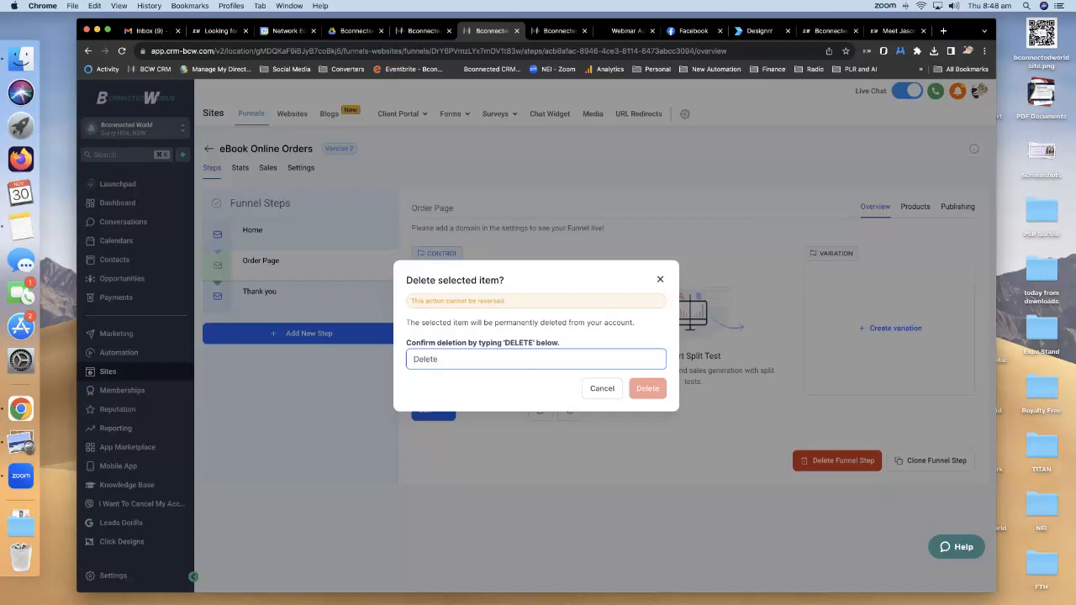
{"action": "double_click", "coordinate": [461, 358]}
{"action": "type", "text": "DELETE"}
{"action": "left_click", "coordinate": [648, 388]}
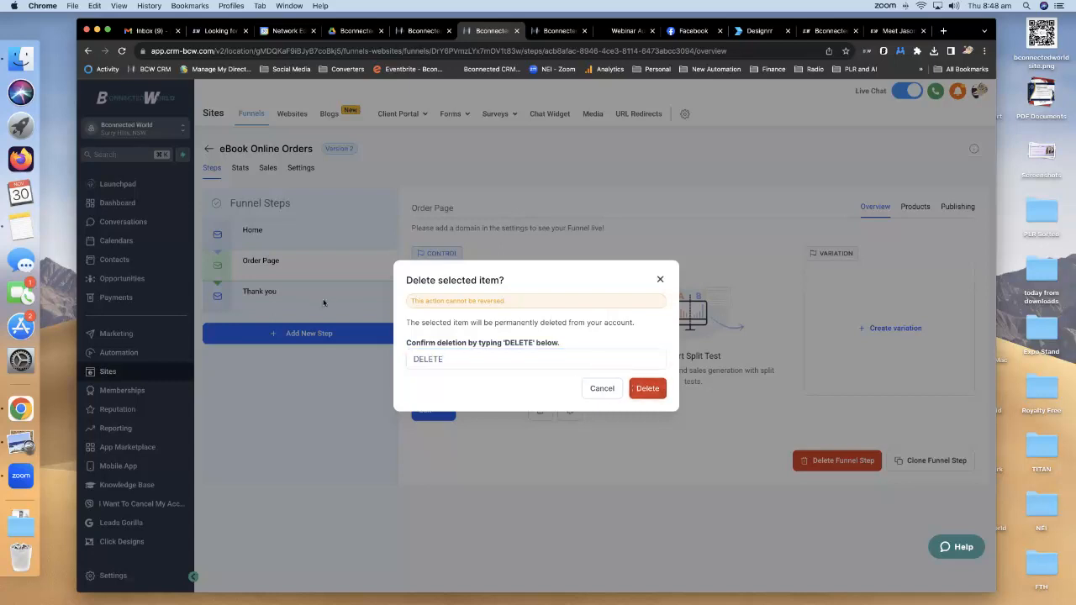
{"action": "left_click", "coordinate": [647, 388]}
Delete the Thank you step with DELETE, leaving only the Home step.
{"action": "left_click", "coordinate": [344, 275]}
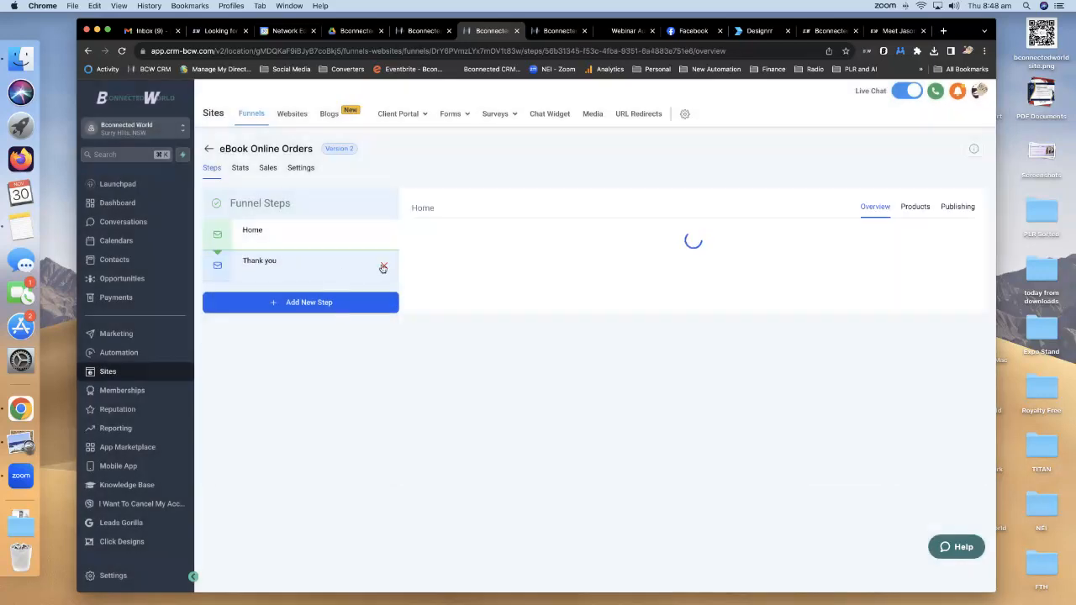
{"action": "left_click", "coordinate": [378, 266]}
{"action": "left_click", "coordinate": [486, 356]}
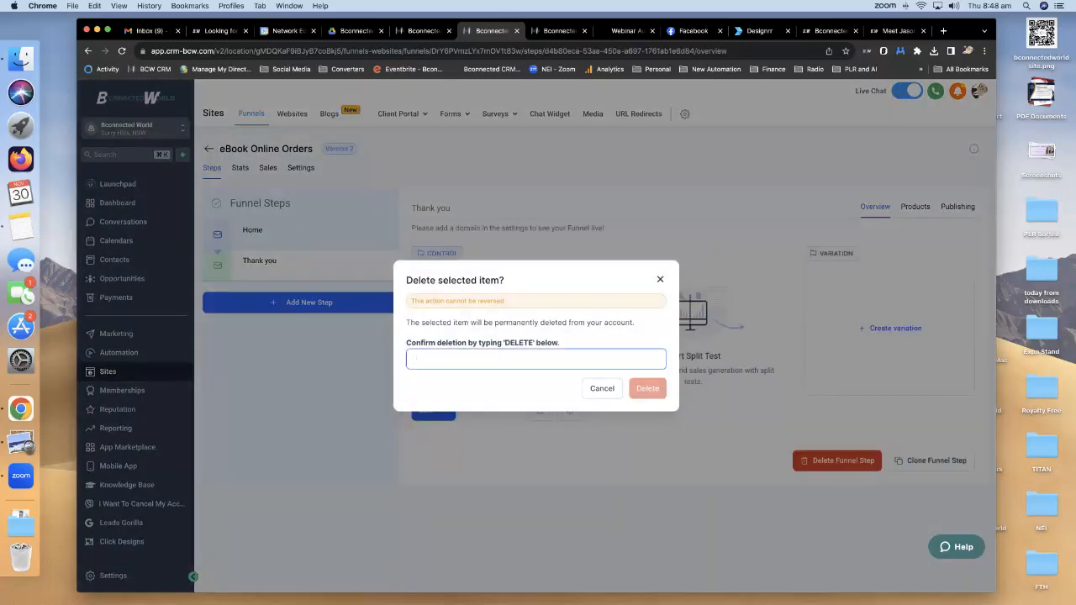
{"action": "type", "text": "DELETE"}
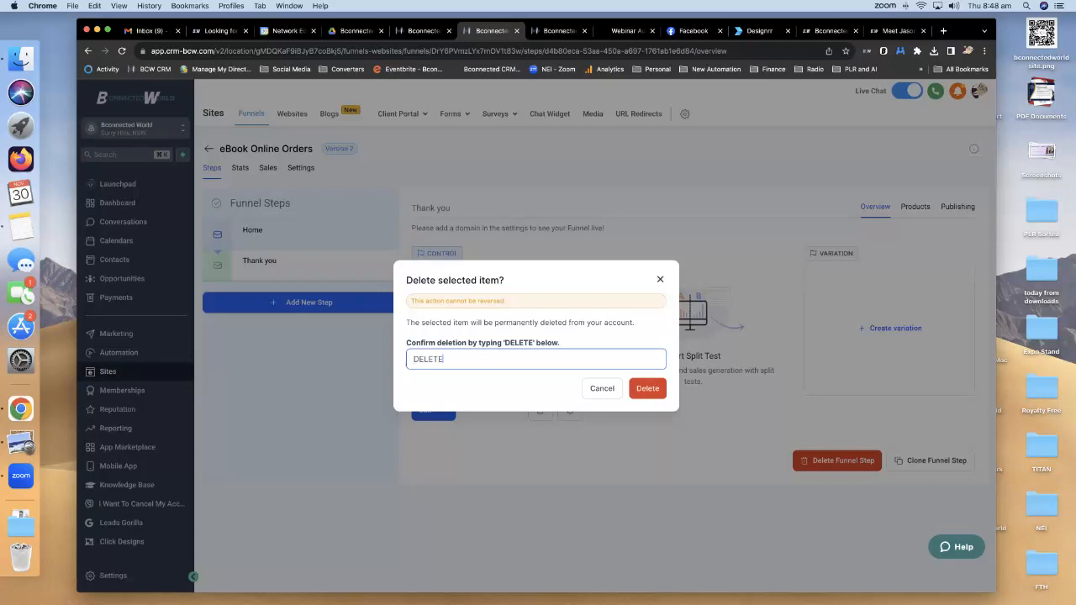
{"action": "left_click", "coordinate": [645, 388]}
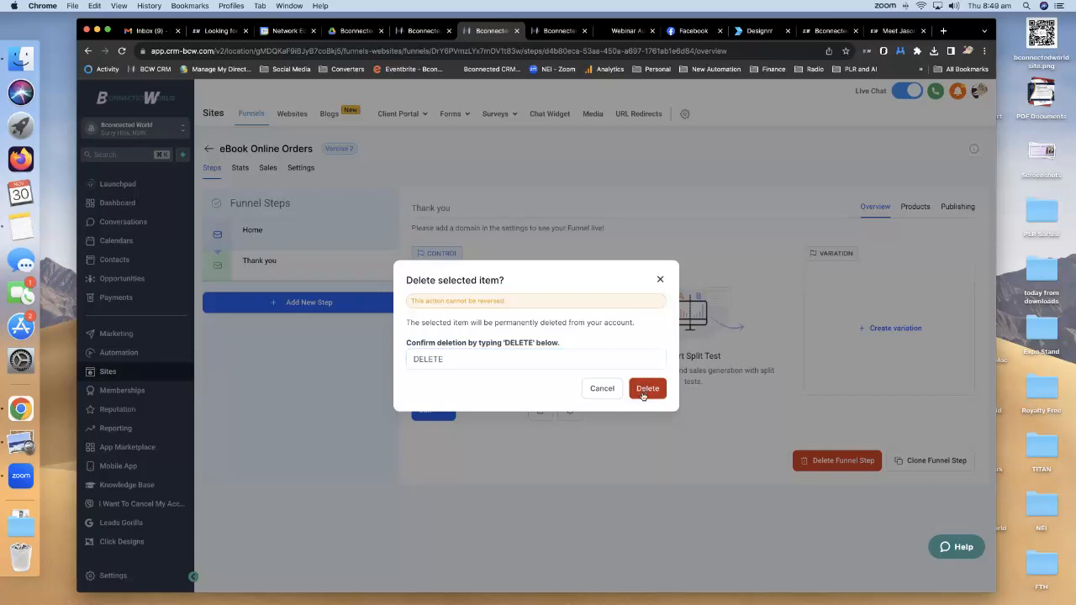
{"action": "left_click", "coordinate": [646, 391]}
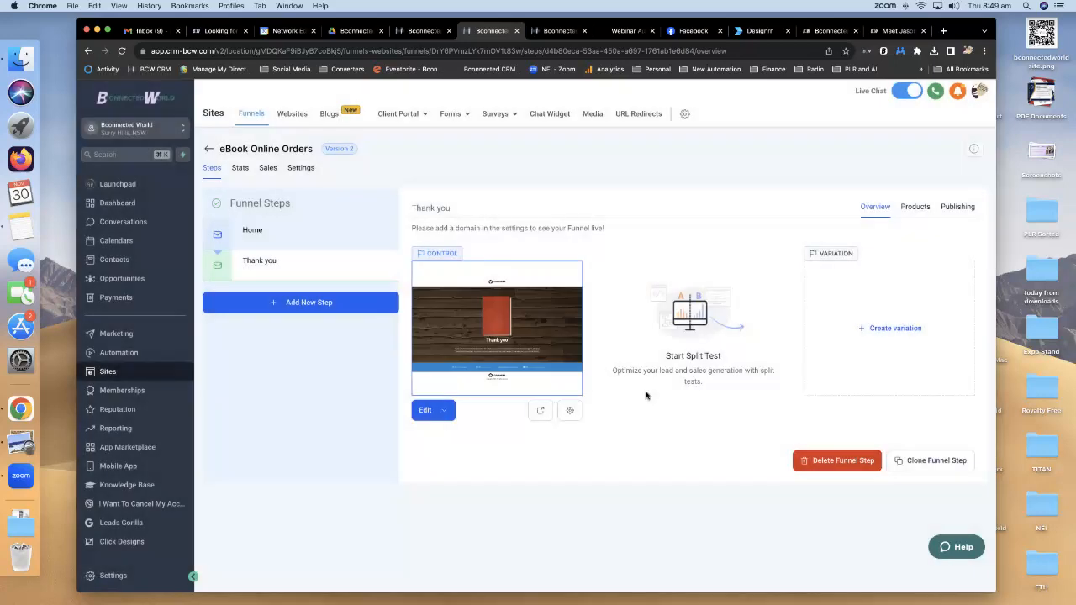
{"action": "left_click", "coordinate": [301, 221]}
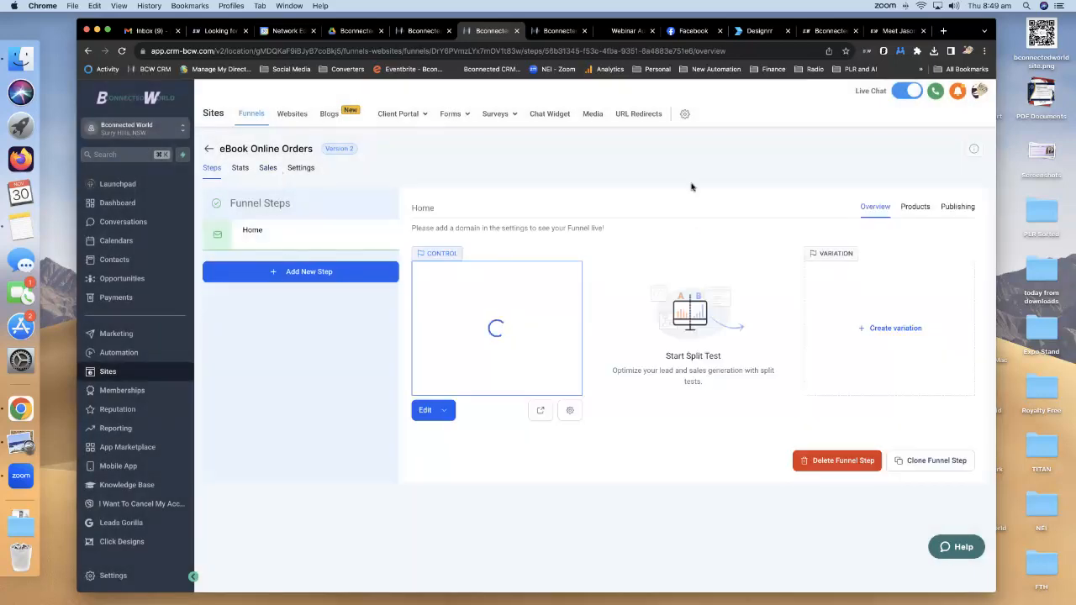
{"action": "left_click", "coordinate": [303, 168]}
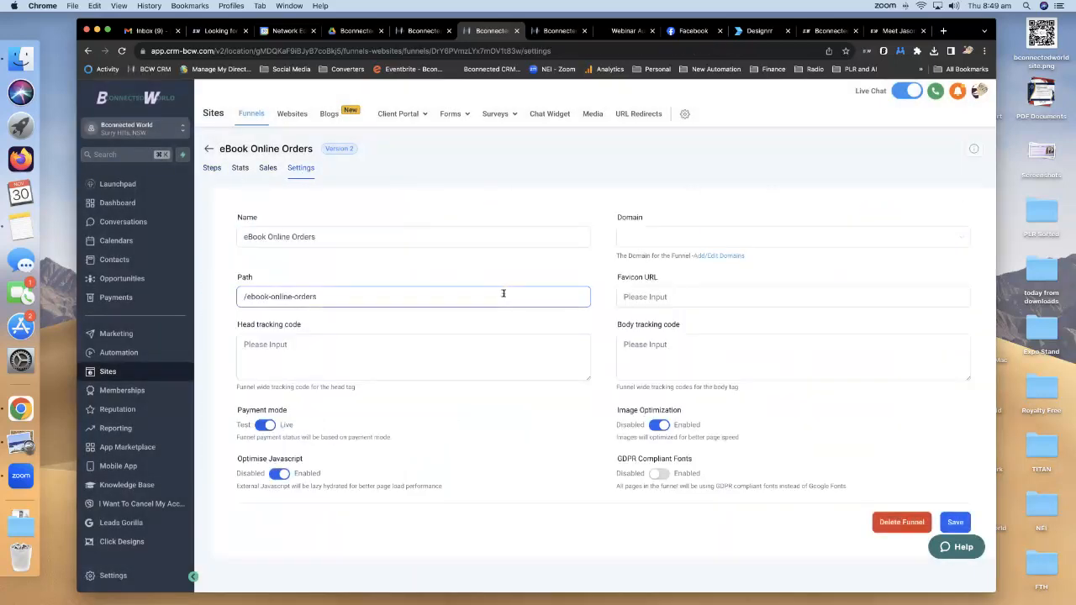
{"action": "left_click", "coordinate": [714, 242]}
{"action": "left_click", "coordinate": [703, 261]}
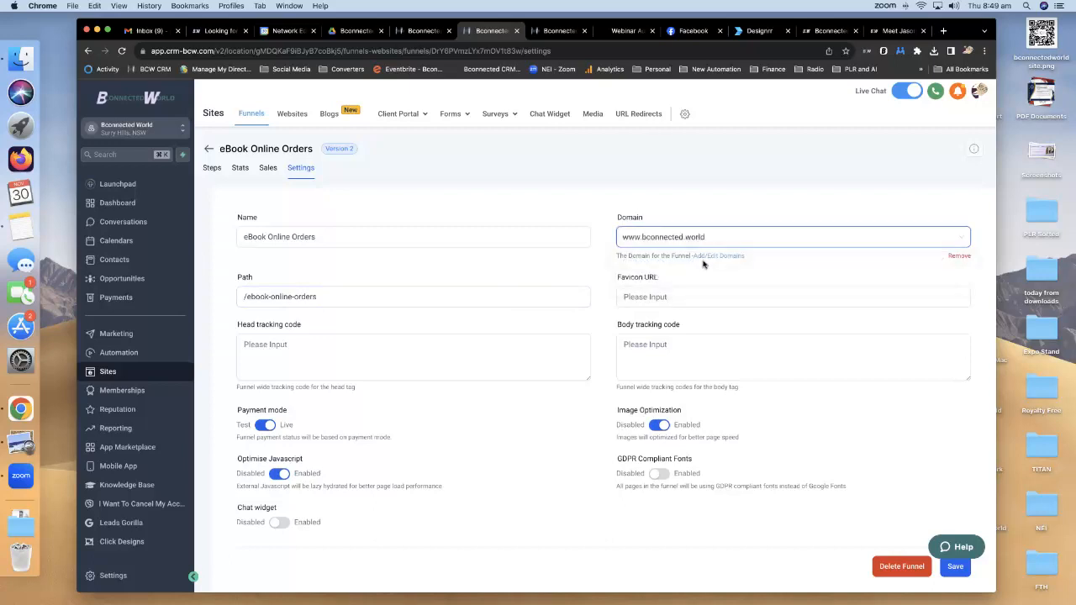
{"action": "left_click_drag", "start_coordinate": [331, 296], "coordinate": [250, 296]}
{"action": "type", "text": "webinarebook"}
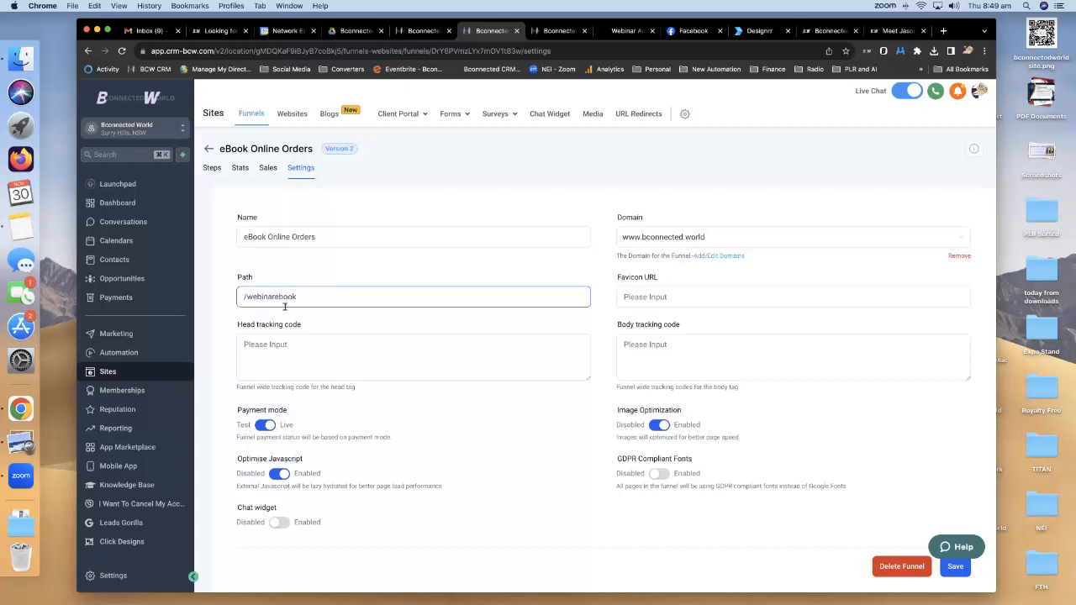
Name the funnel Webinar Ebook, save the settings and dismiss the path conflict notice.
{"action": "left_click_drag", "start_coordinate": [322, 238], "coordinate": [234, 236]}
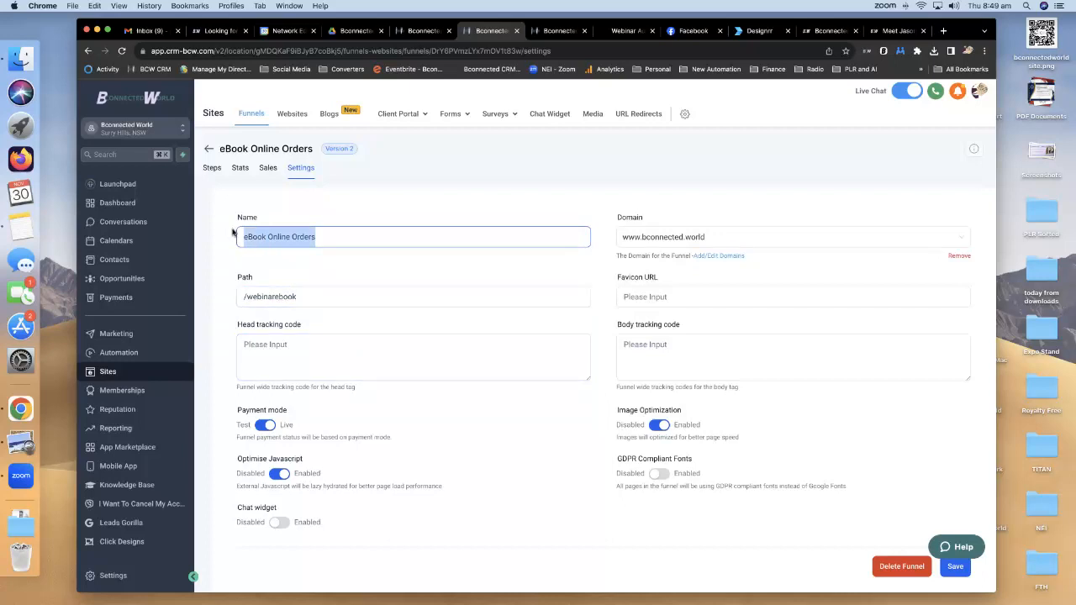
{"action": "type", "text": "we"}
{"action": "key", "text": "BackSpace"}
{"action": "key", "text": "BackSpace"}
{"action": "type", "text": "Webinar Ebook"}
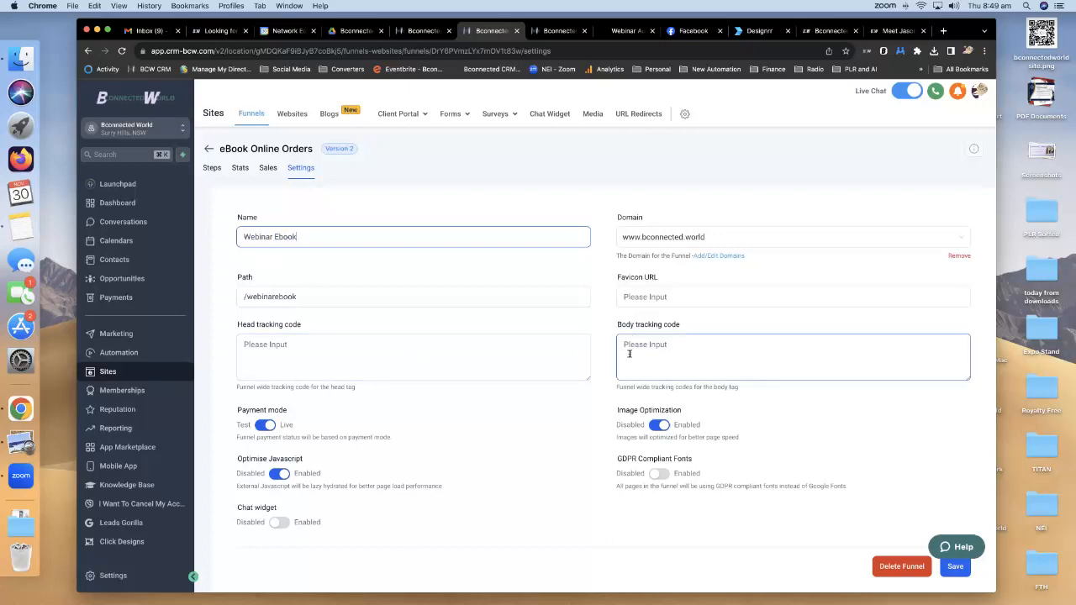
{"action": "left_click", "coordinate": [954, 567]}
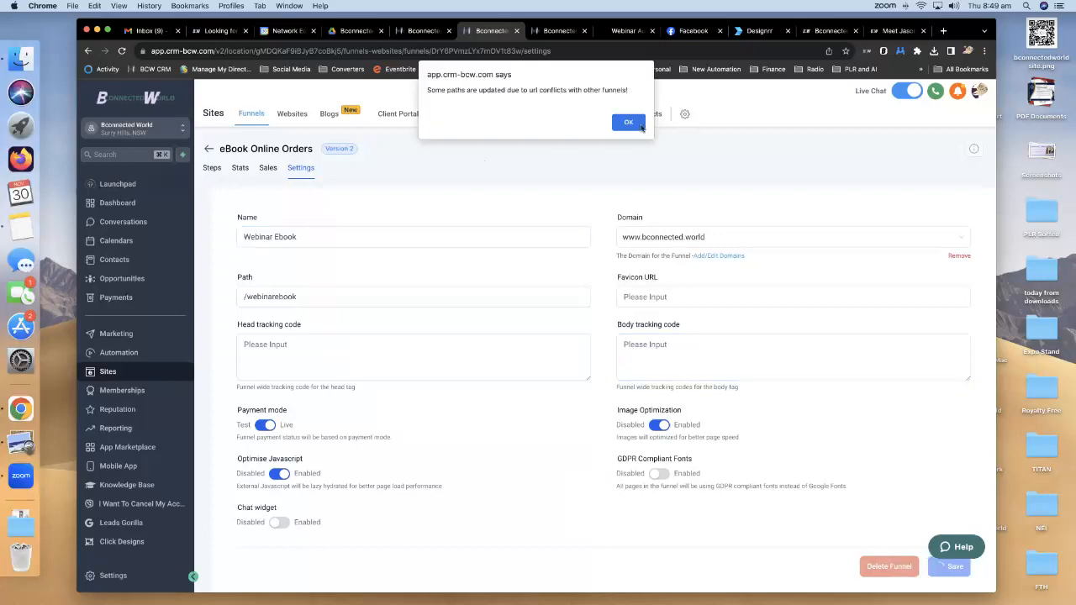
{"action": "left_click", "coordinate": [640, 127]}
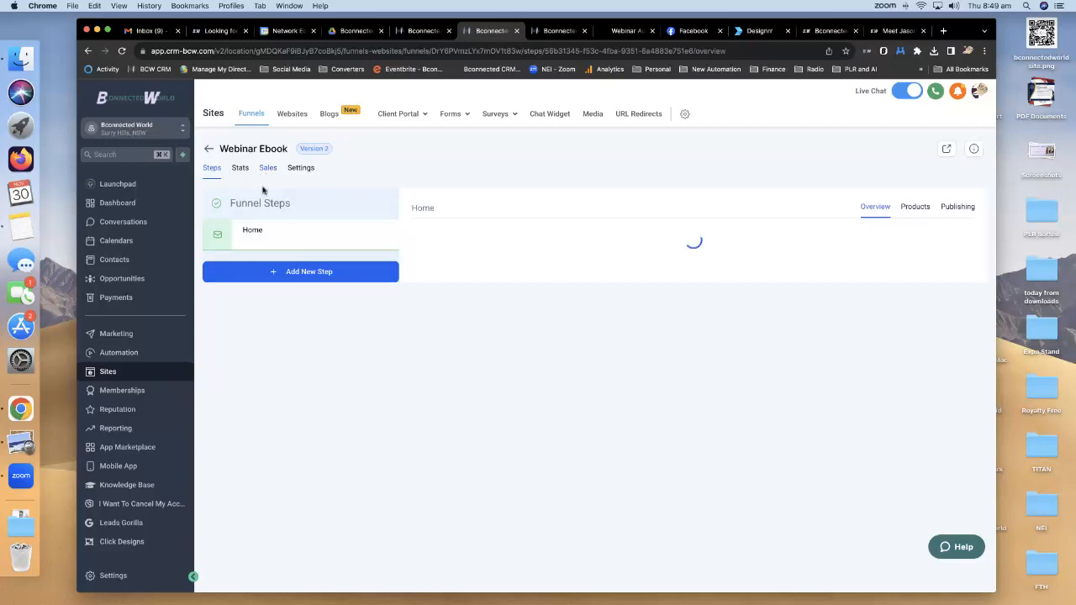
Replace the Home step URL with webinarebook and update the step, then return to the funnel's Steps.
{"action": "left_click", "coordinate": [958, 207]}
{"action": "left_click_drag", "start_coordinate": [568, 303], "coordinate": [521, 302]}
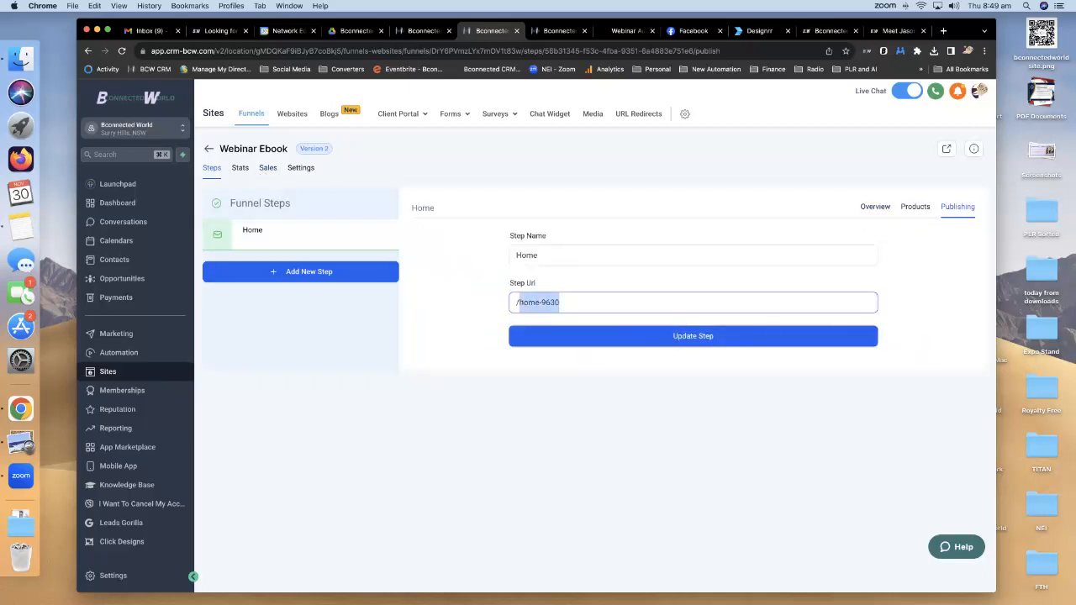
{"action": "type", "text": "webinarebook"}
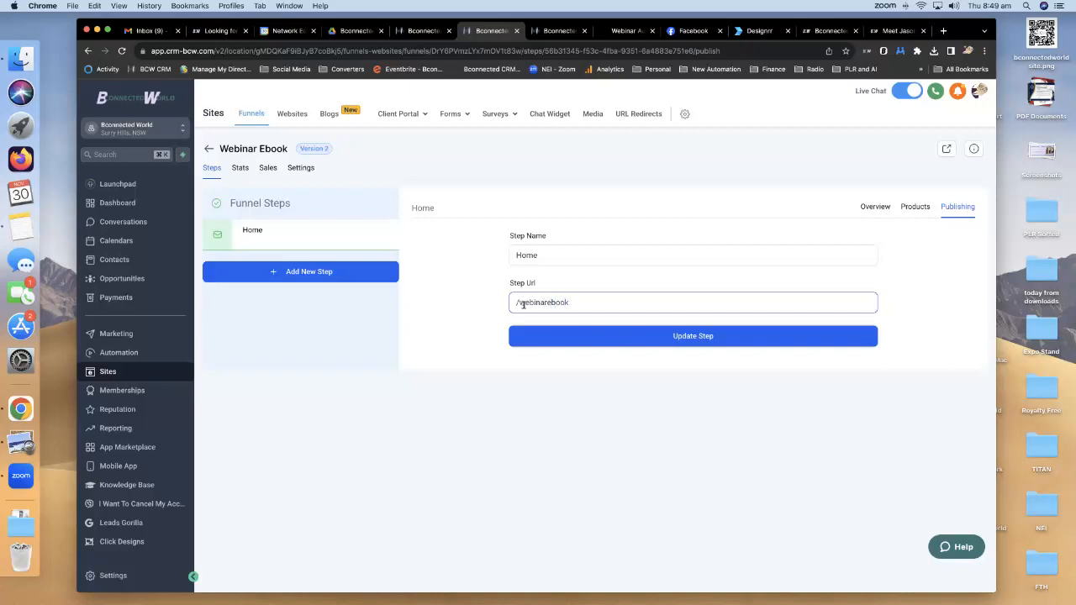
{"action": "left_click", "coordinate": [626, 339]}
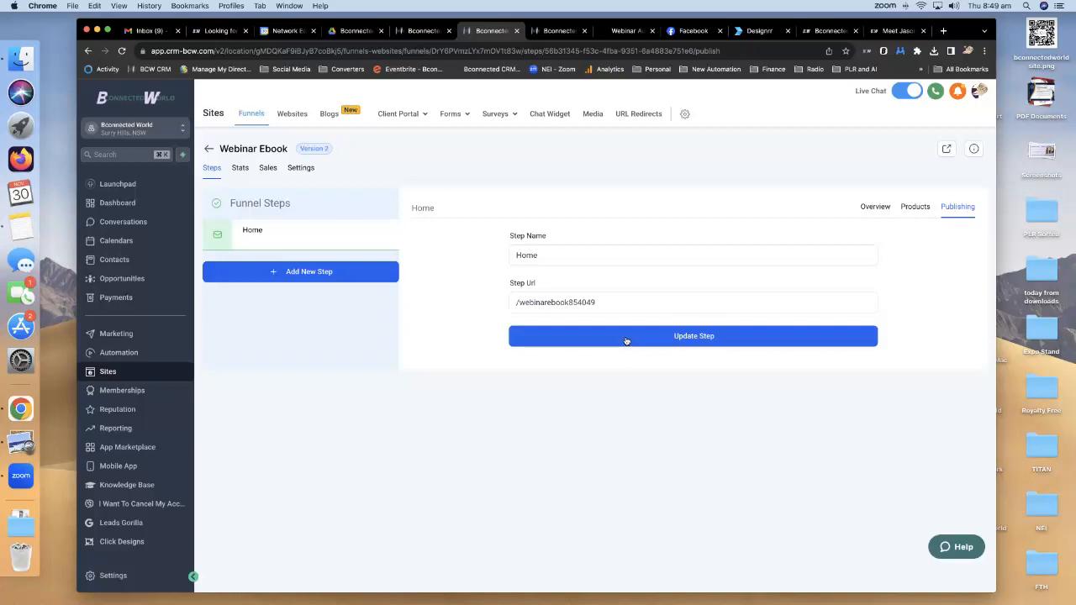
{"action": "left_click", "coordinate": [300, 169]}
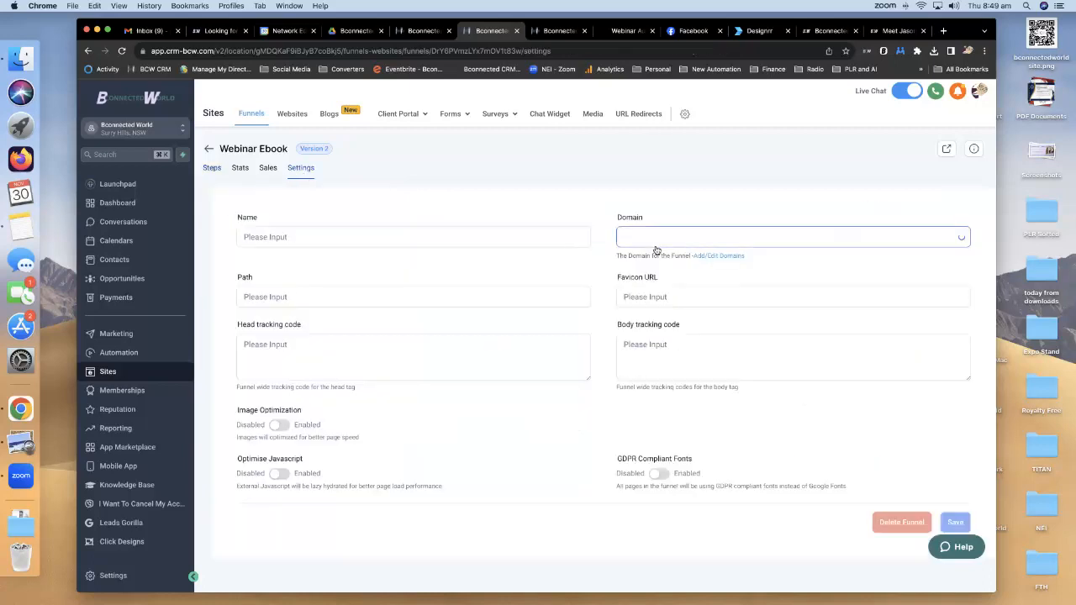
{"action": "left_click", "coordinate": [212, 168]}
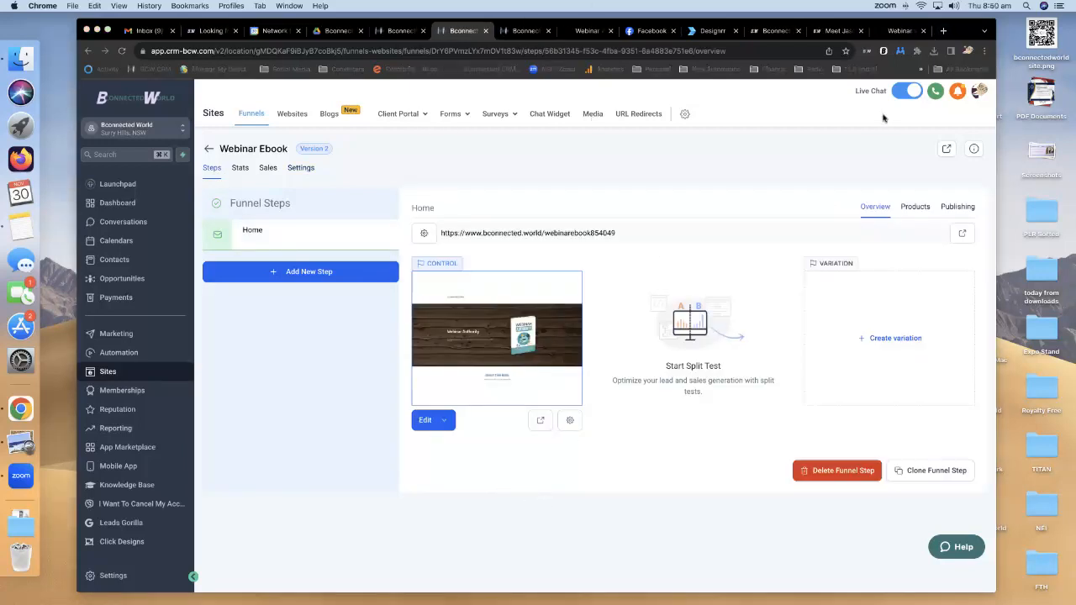
Open the live webinarebook funnel page in a new tab and scroll through it.
{"action": "left_click", "coordinate": [963, 235]}
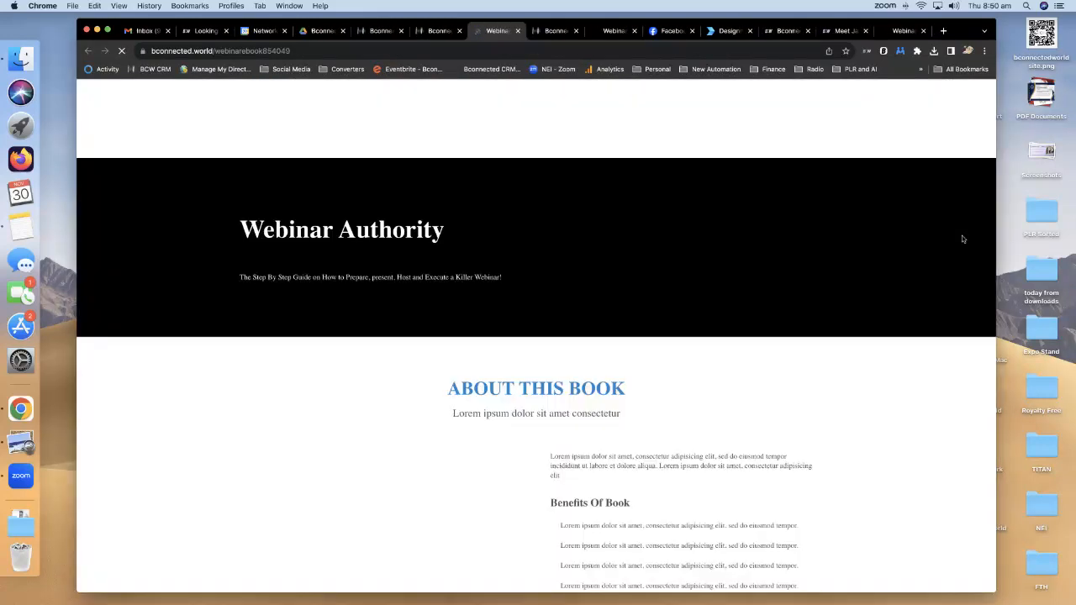
{"action": "left_click", "coordinate": [902, 32]}
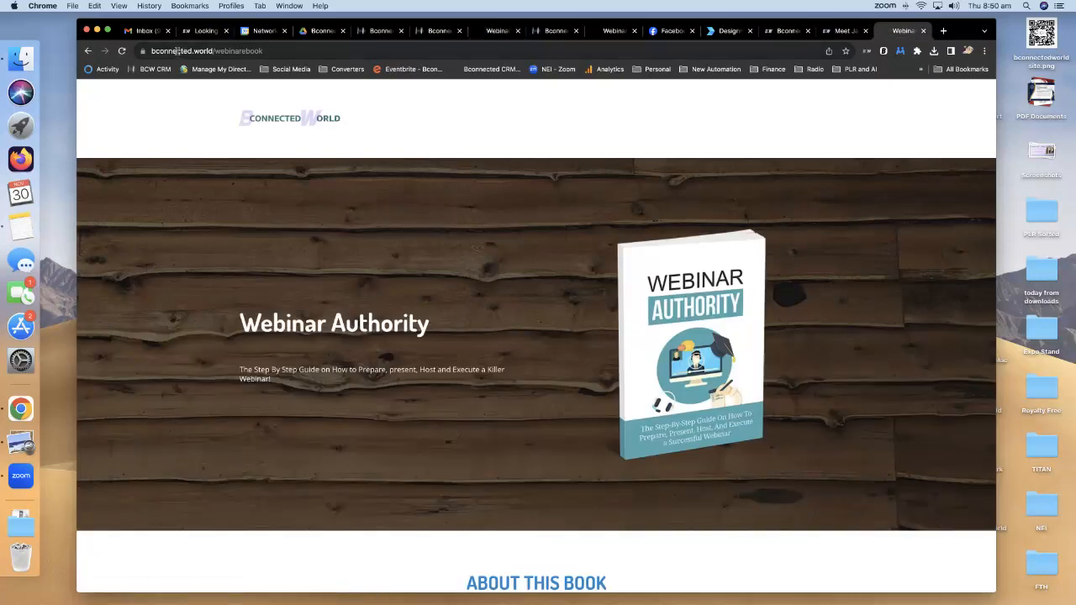
{"action": "scroll", "coordinate": [672, 267], "scroll_direction": "down", "scroll_amount": 20}
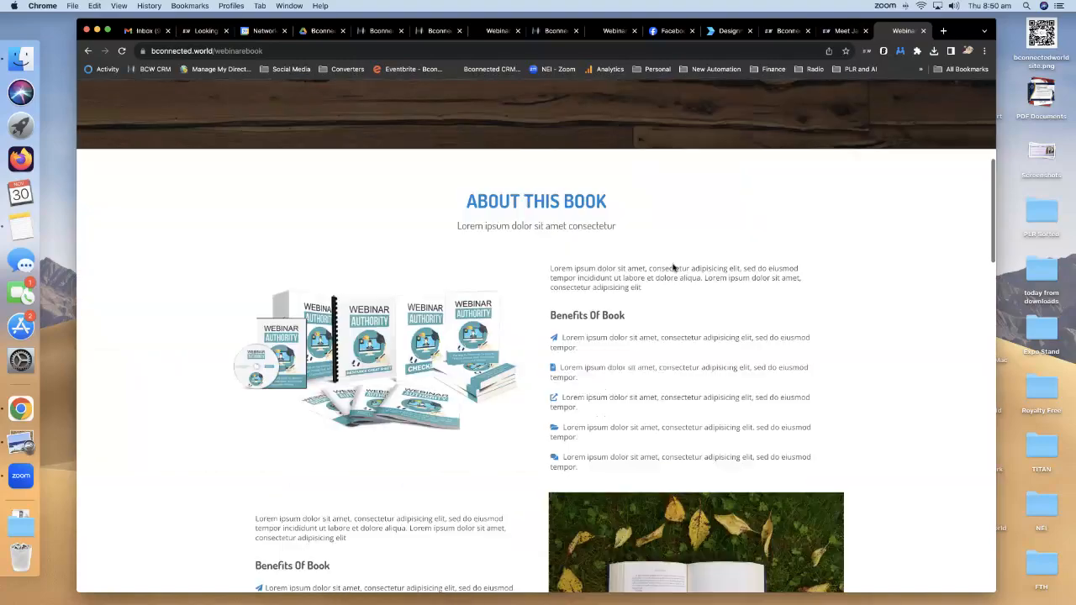
{"action": "scroll", "coordinate": [675, 267], "scroll_direction": "down", "scroll_amount": 15}
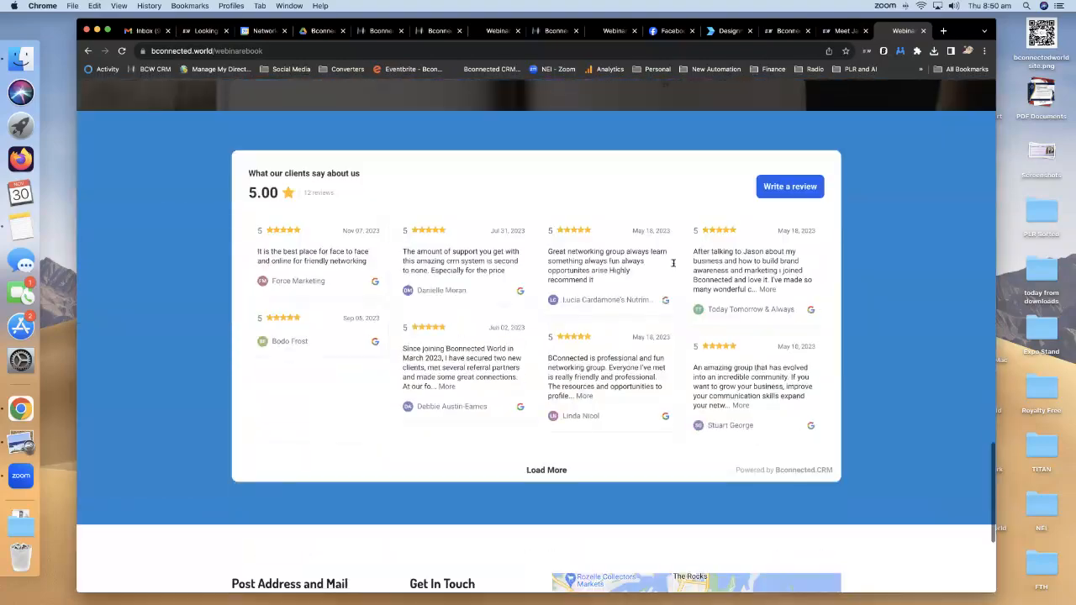
{"action": "scroll", "coordinate": [705, 289], "scroll_direction": "up", "scroll_amount": 10}
{"action": "scroll", "coordinate": [705, 289], "scroll_direction": "up", "scroll_amount": 20}
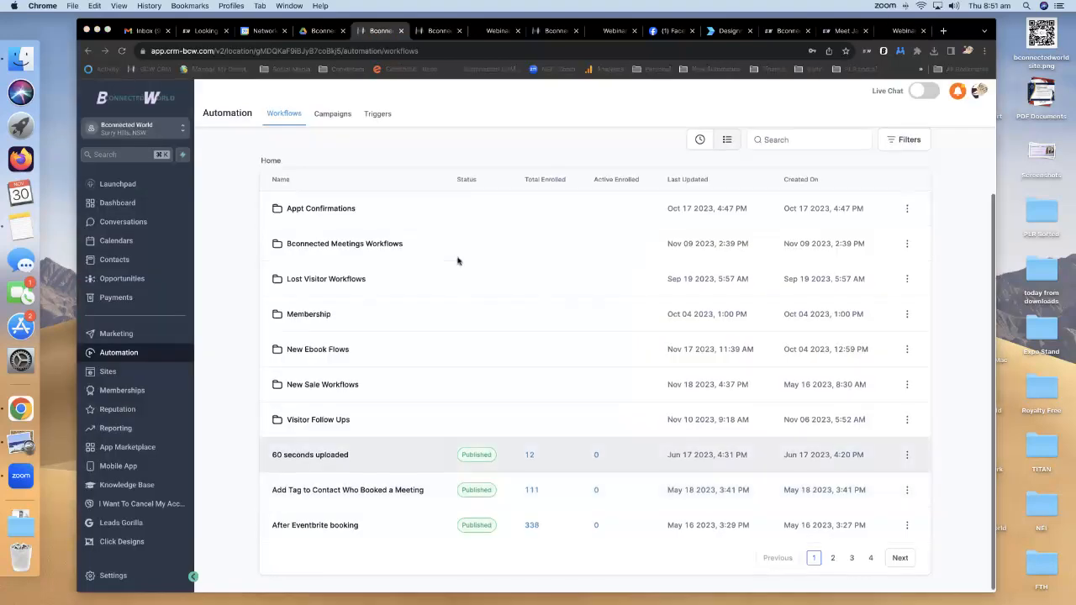
{"action": "scroll", "coordinate": [454, 278], "scroll_direction": "up", "scroll_amount": 2}
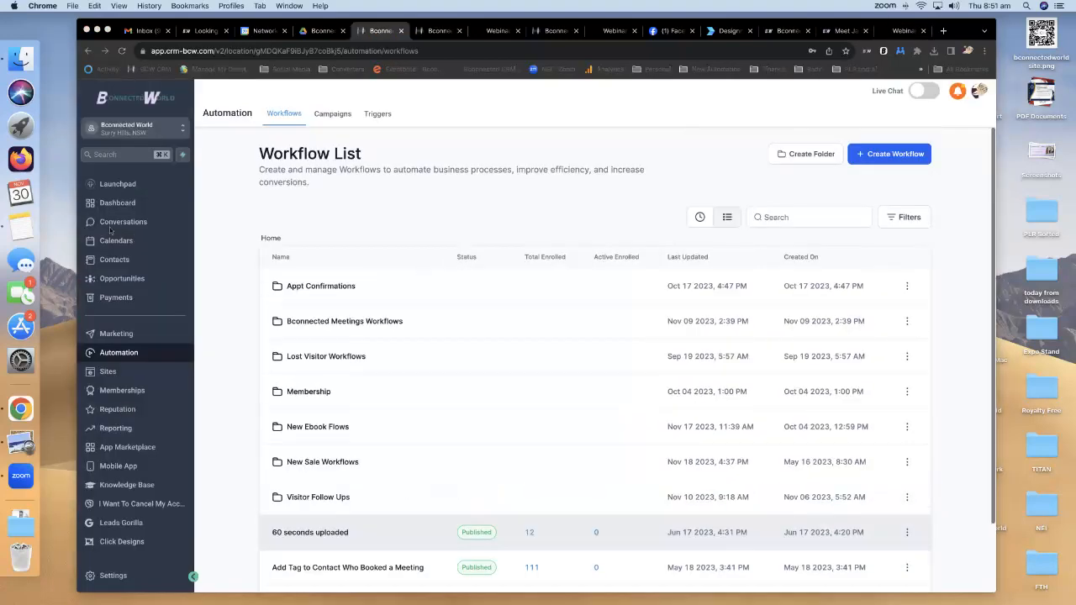
Duplicate the 5 Steps Download workflow in New Ebook Flows as 'Webinar Ebook' and open the copy.
{"action": "scroll", "coordinate": [441, 340], "scroll_direction": "down", "scroll_amount": 2}
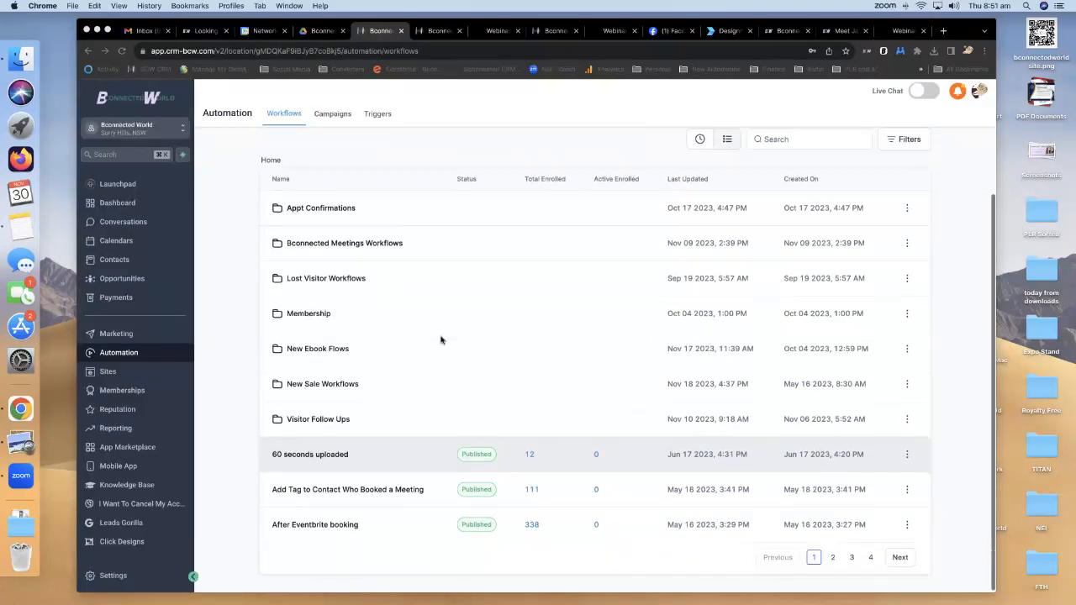
{"action": "left_click", "coordinate": [329, 354]}
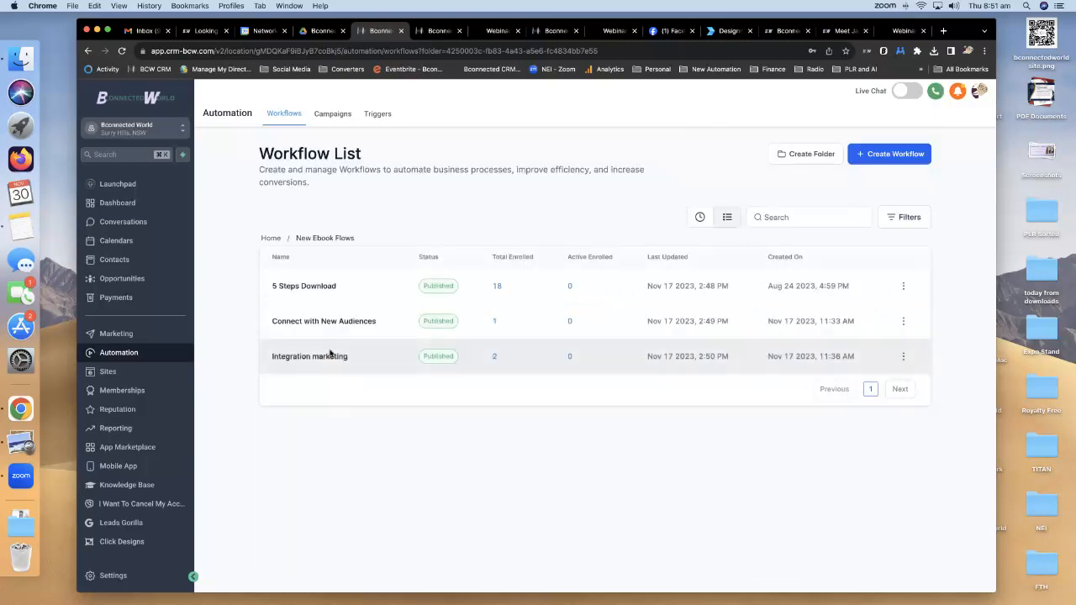
{"action": "left_click", "coordinate": [903, 286]}
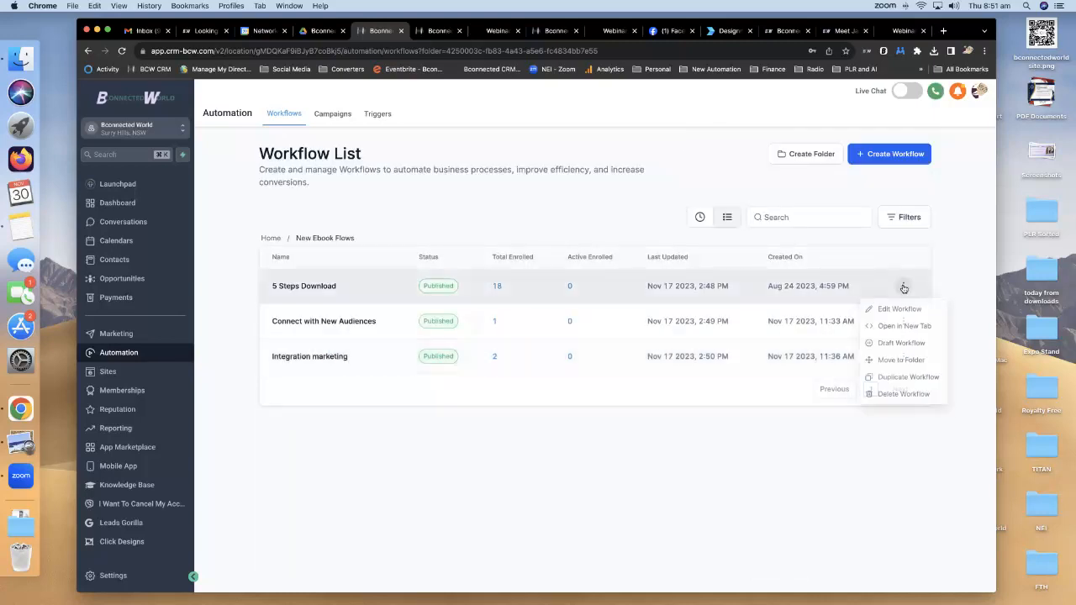
{"action": "left_click", "coordinate": [912, 381]}
{"action": "left_click_drag", "start_coordinate": [591, 369], "coordinate": [427, 355]}
{"action": "type", "text": "Webiar Ebook"}
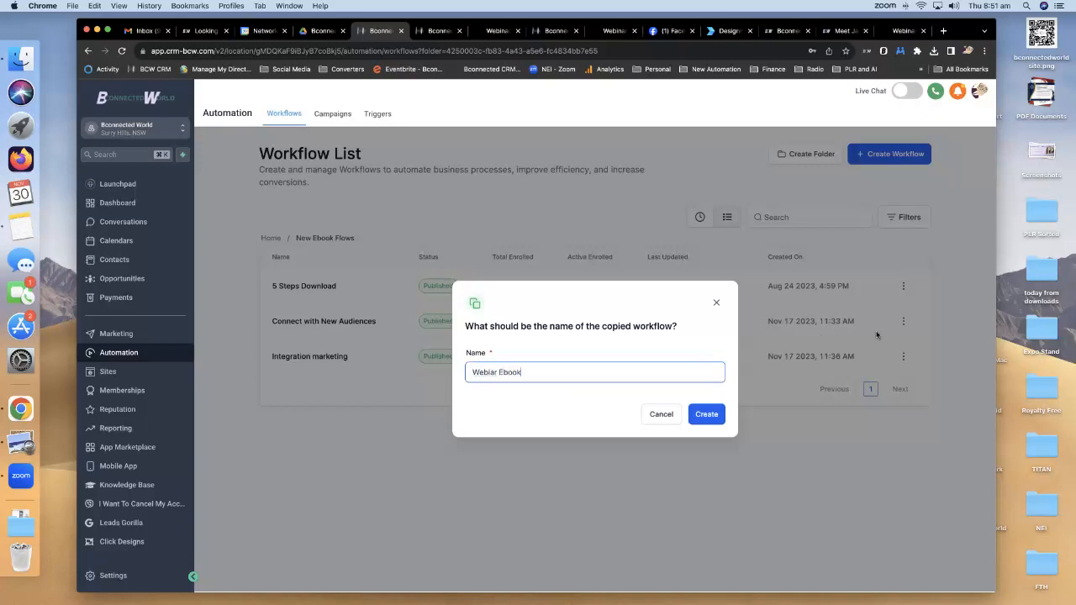
{"action": "type", "text": "n"}
{"action": "left_click", "coordinate": [705, 414]}
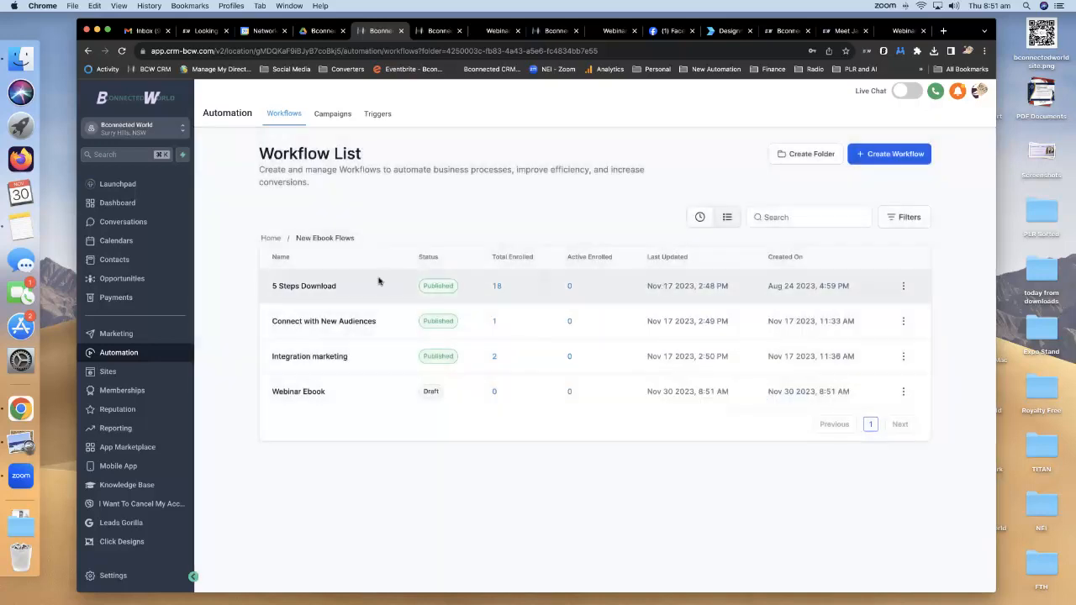
{"action": "left_click", "coordinate": [319, 391]}
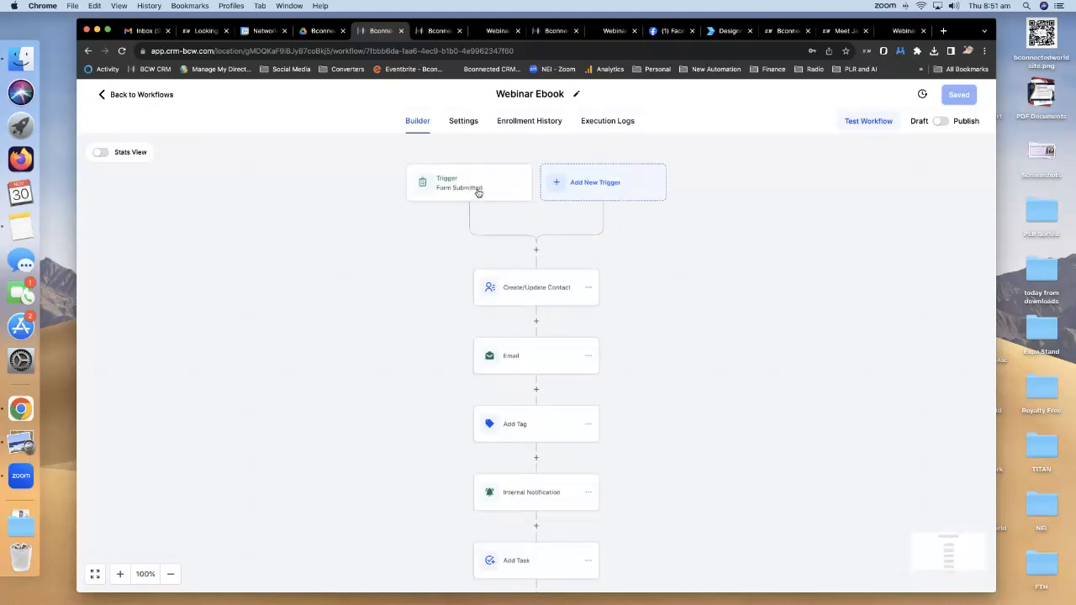
Set the Form Submitted trigger's form filter to Webinar Ebook and save the trigger.
{"action": "left_click", "coordinate": [477, 192]}
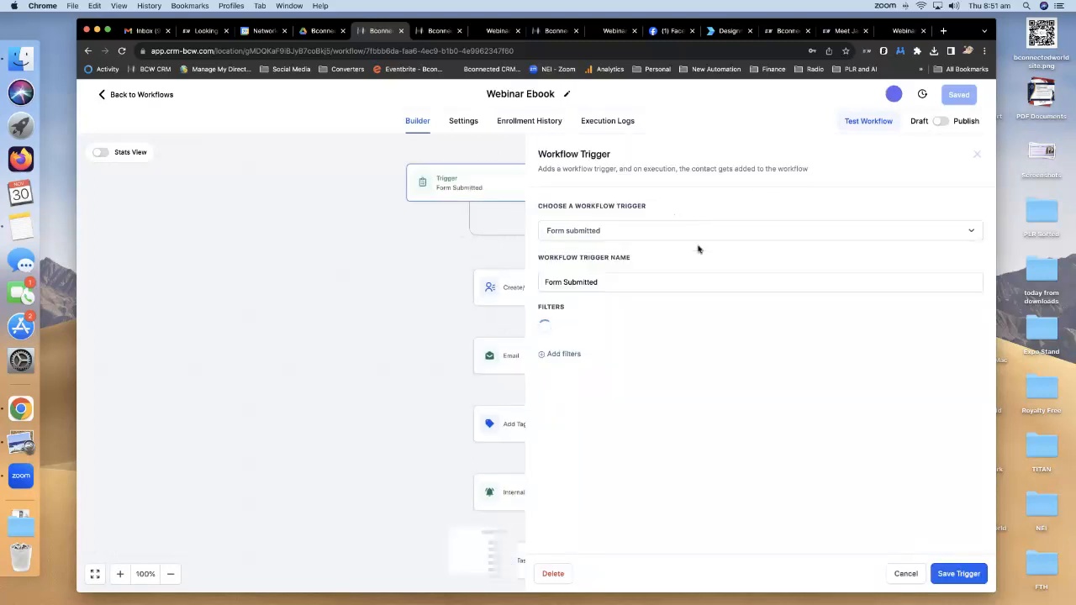
{"action": "left_click", "coordinate": [823, 332]}
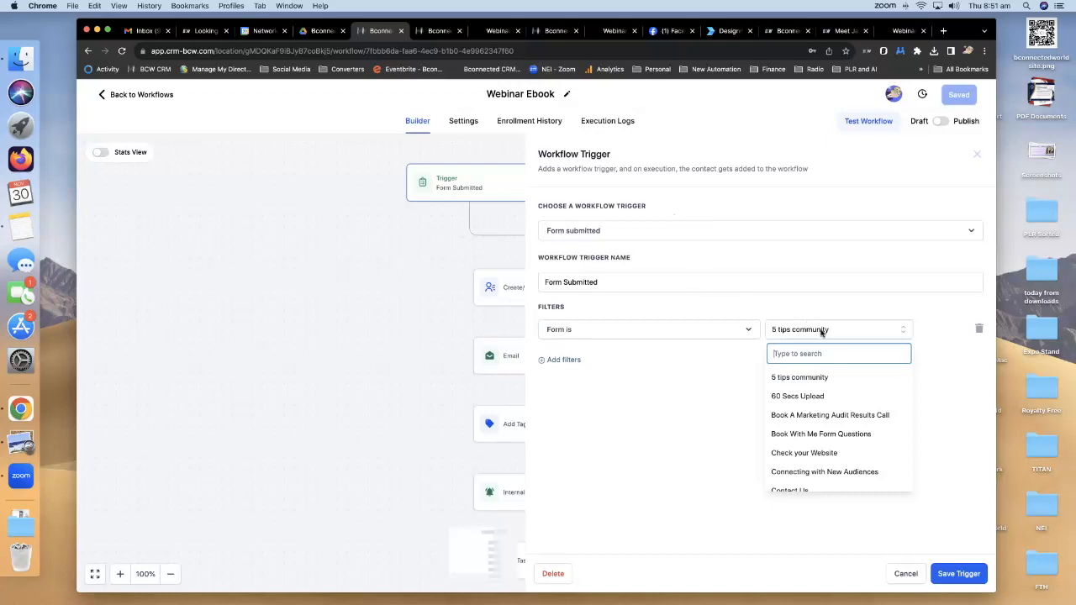
{"action": "scroll", "coordinate": [828, 437], "scroll_direction": "down", "scroll_amount": 5}
{"action": "left_click", "coordinate": [824, 460]}
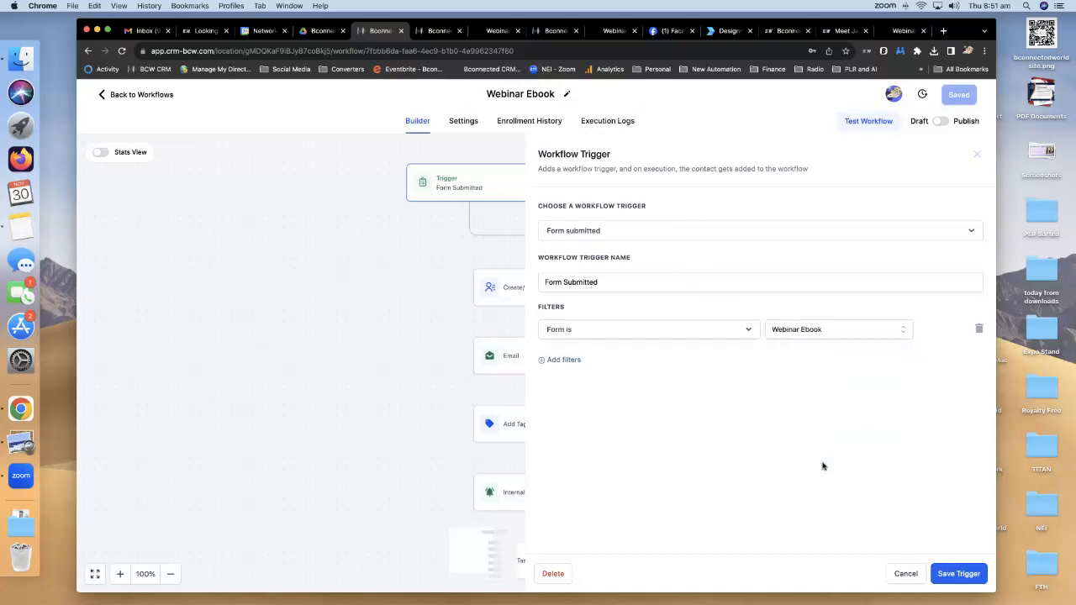
{"action": "left_click", "coordinate": [957, 575]}
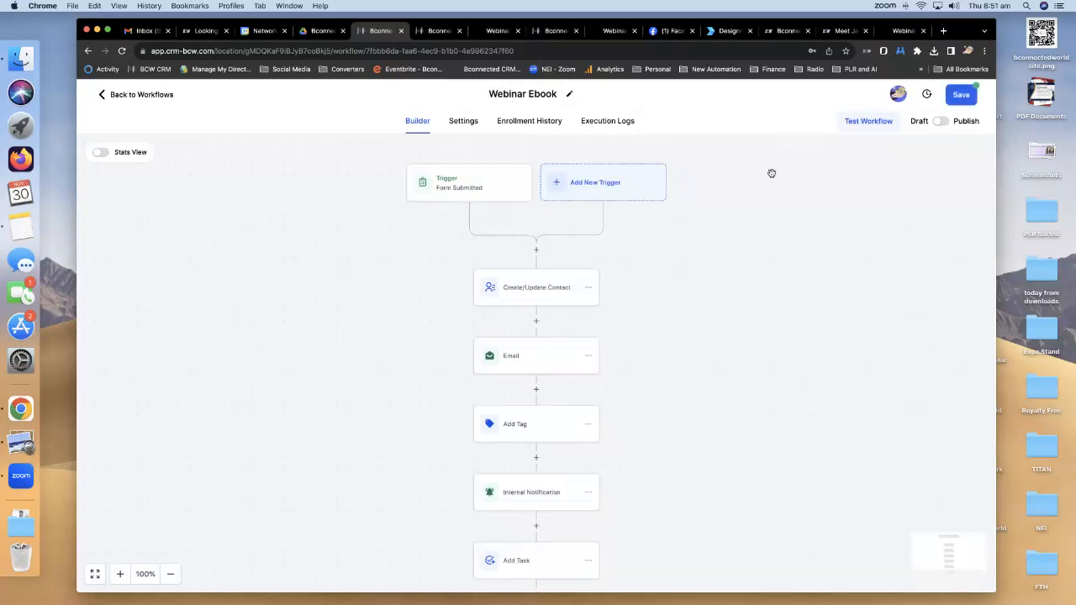
{"action": "left_click", "coordinate": [548, 291]}
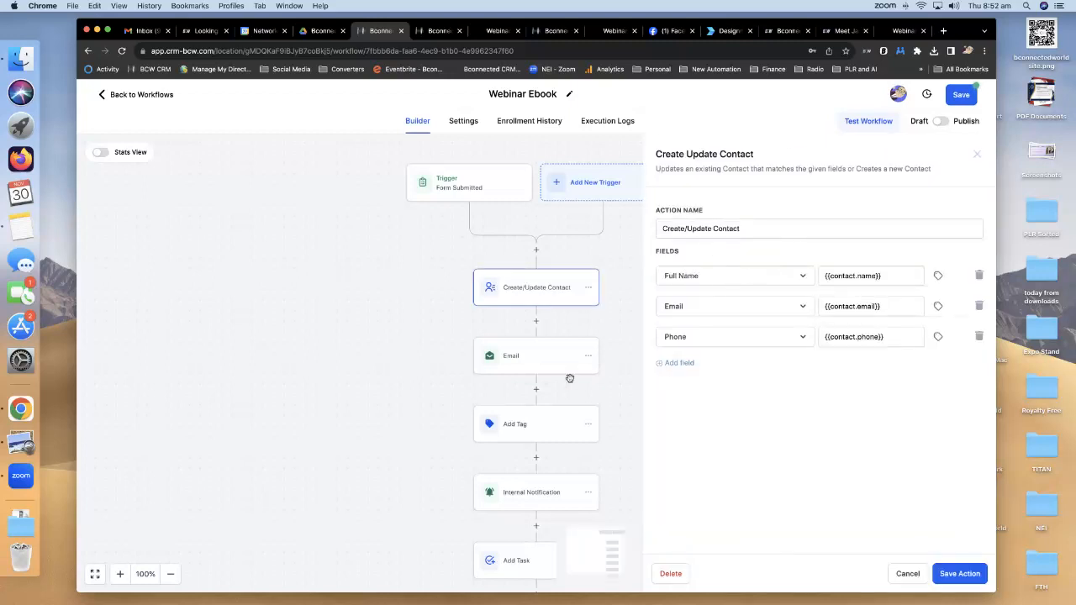
Remove the old community PDF attachment from the workflow's Email step.
{"action": "left_click", "coordinate": [525, 359]}
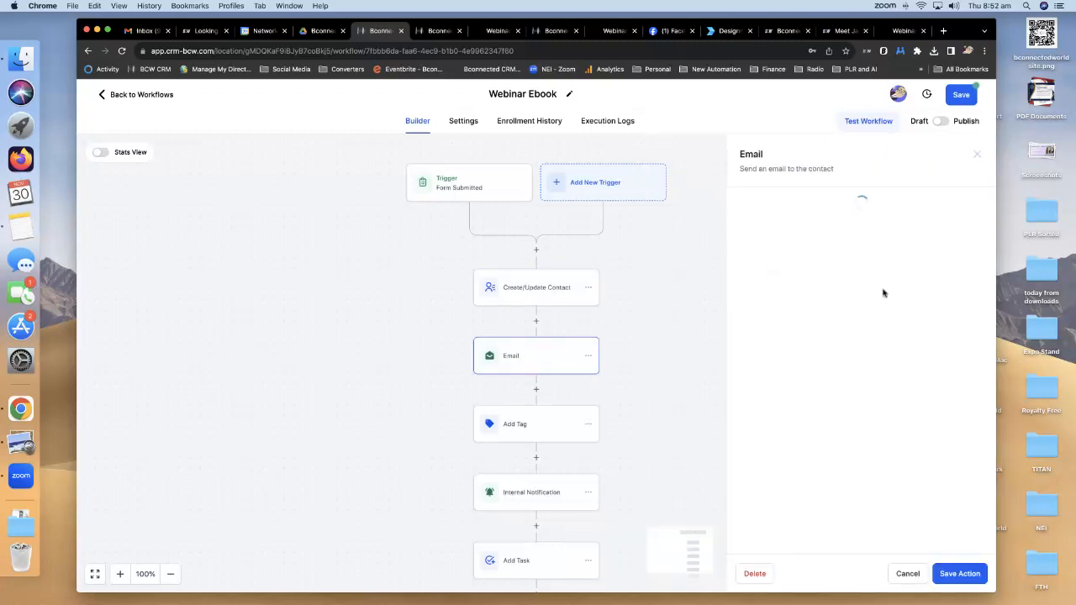
{"action": "scroll", "coordinate": [861, 274], "scroll_direction": "down", "scroll_amount": 5}
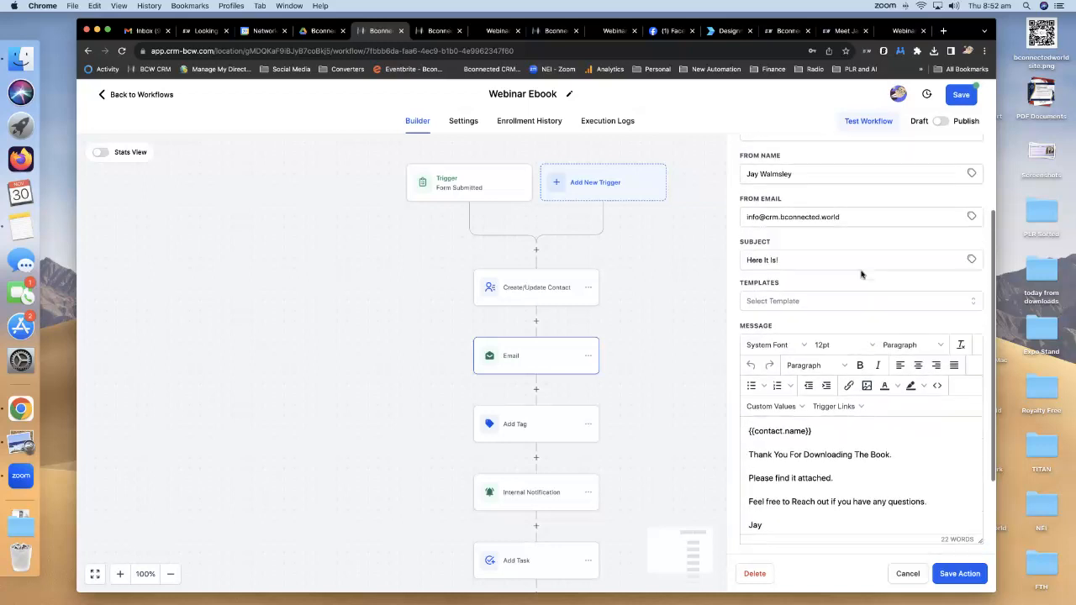
{"action": "scroll", "coordinate": [833, 261], "scroll_direction": "down", "scroll_amount": 1}
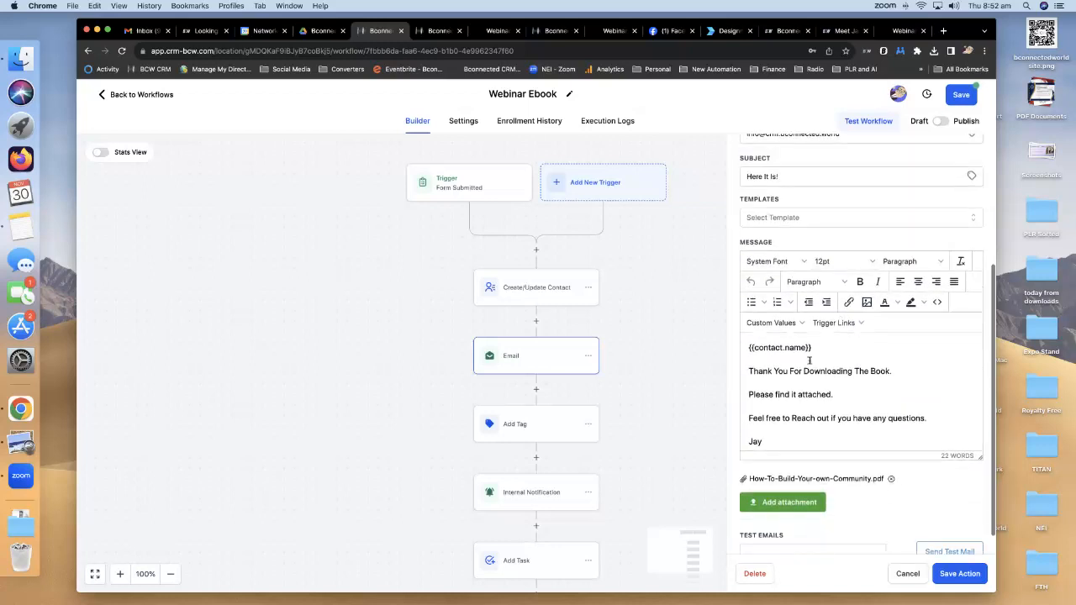
{"action": "scroll", "coordinate": [823, 367], "scroll_direction": "down", "scroll_amount": 1}
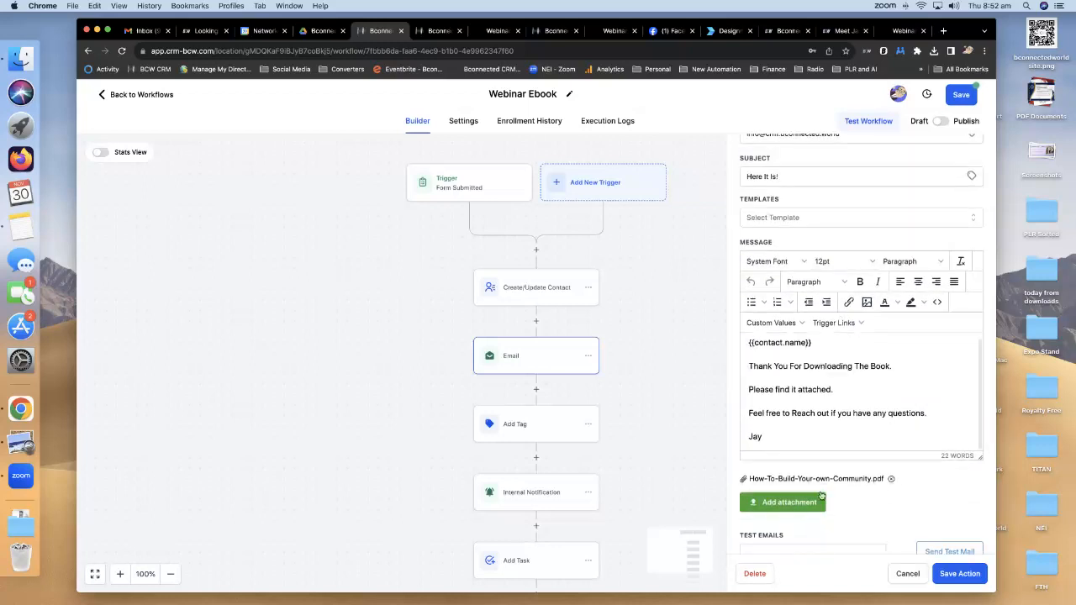
{"action": "left_click", "coordinate": [892, 481]}
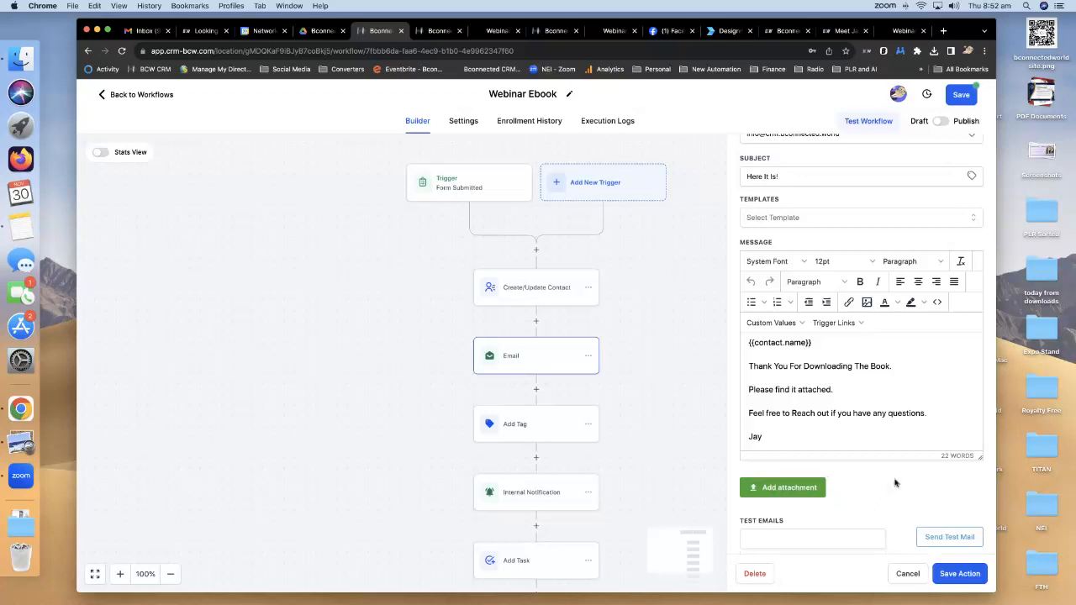
Attach Webinar Authority.pdf from Downloads/Webinar-Authority/Product/1 - Ebook and save the email action.
{"action": "left_click", "coordinate": [800, 476]}
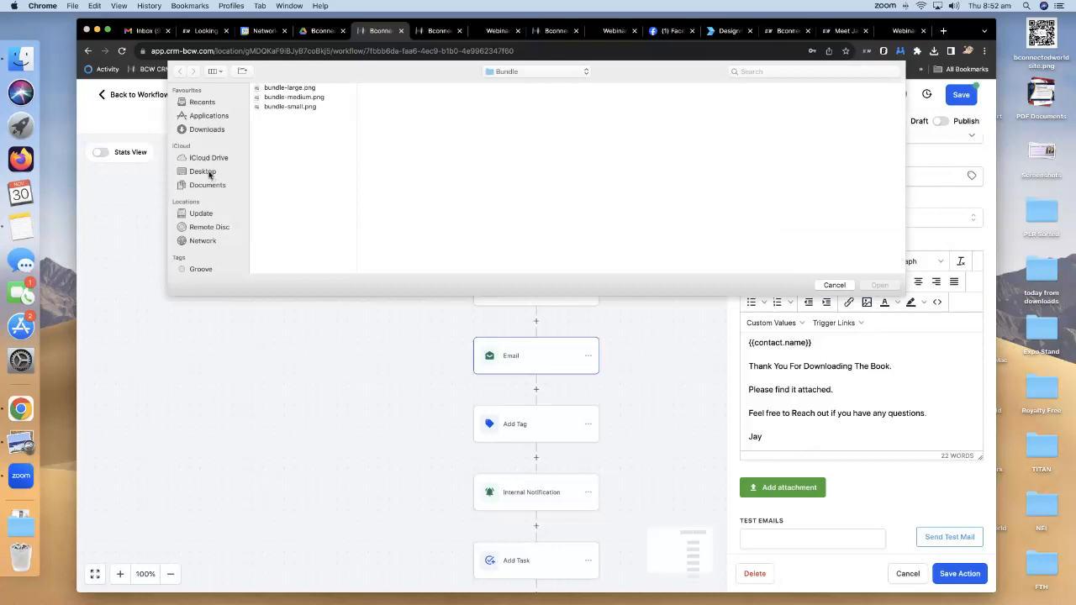
{"action": "left_click", "coordinate": [206, 130]}
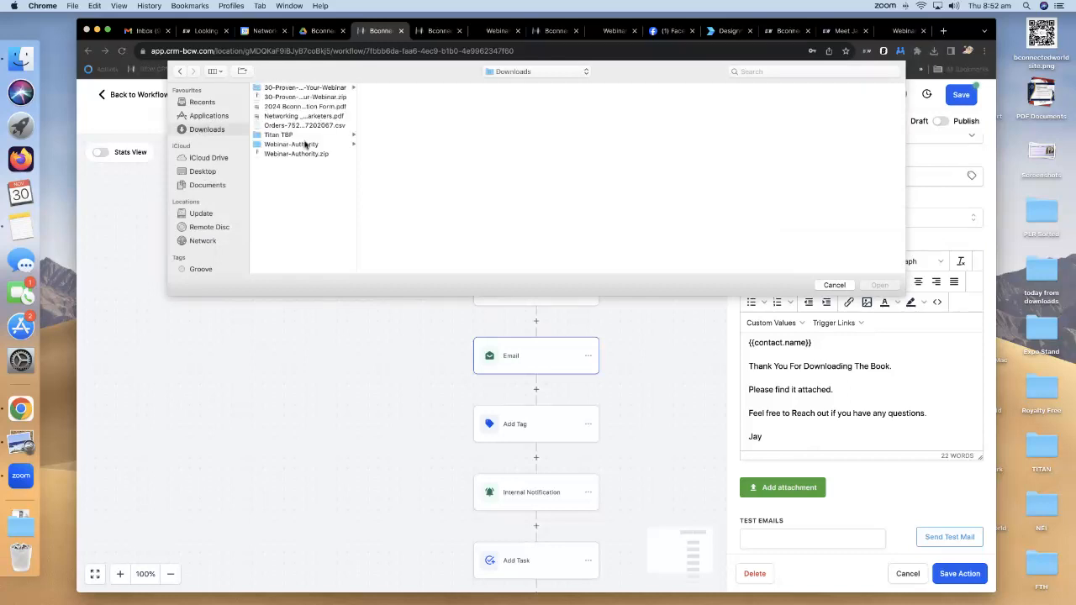
{"action": "left_click", "coordinate": [306, 145]}
{"action": "left_click", "coordinate": [402, 107]}
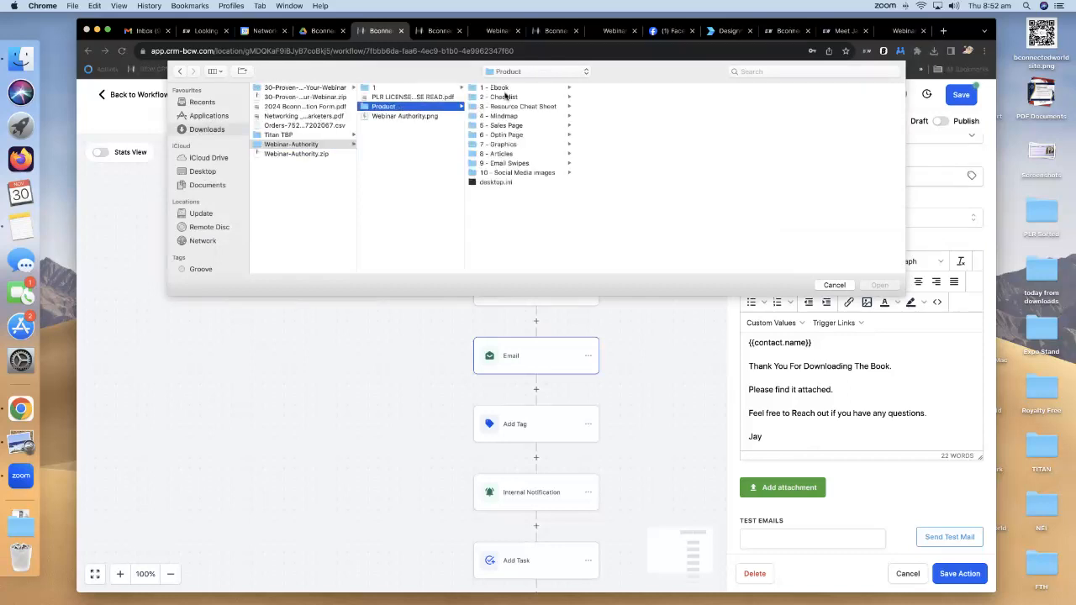
{"action": "left_click", "coordinate": [507, 89]}
{"action": "left_click", "coordinate": [620, 88]}
{"action": "left_click", "coordinate": [880, 286]}
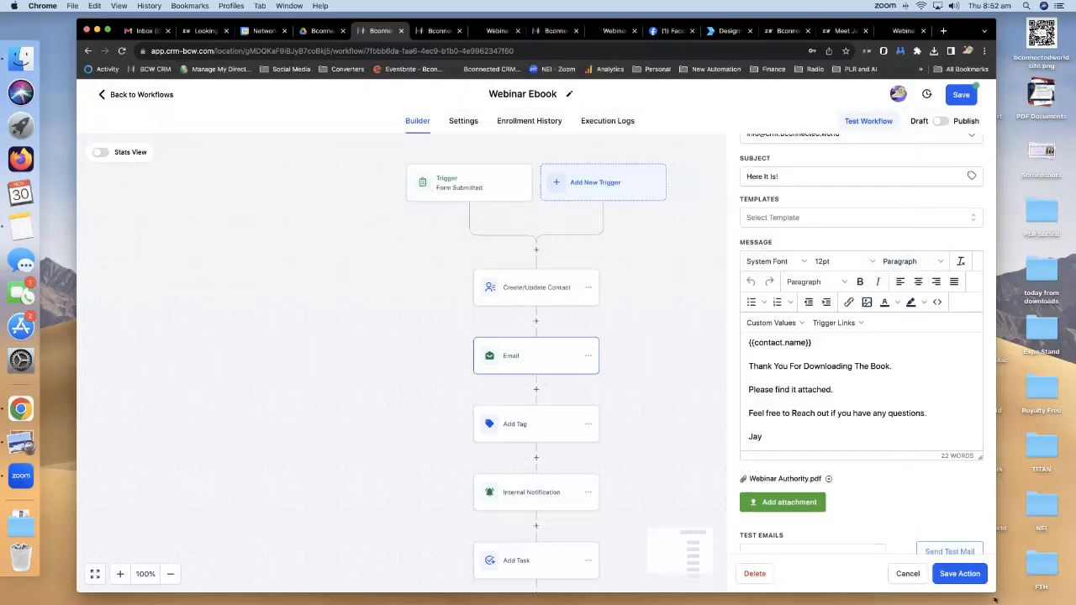
{"action": "left_click", "coordinate": [964, 577]}
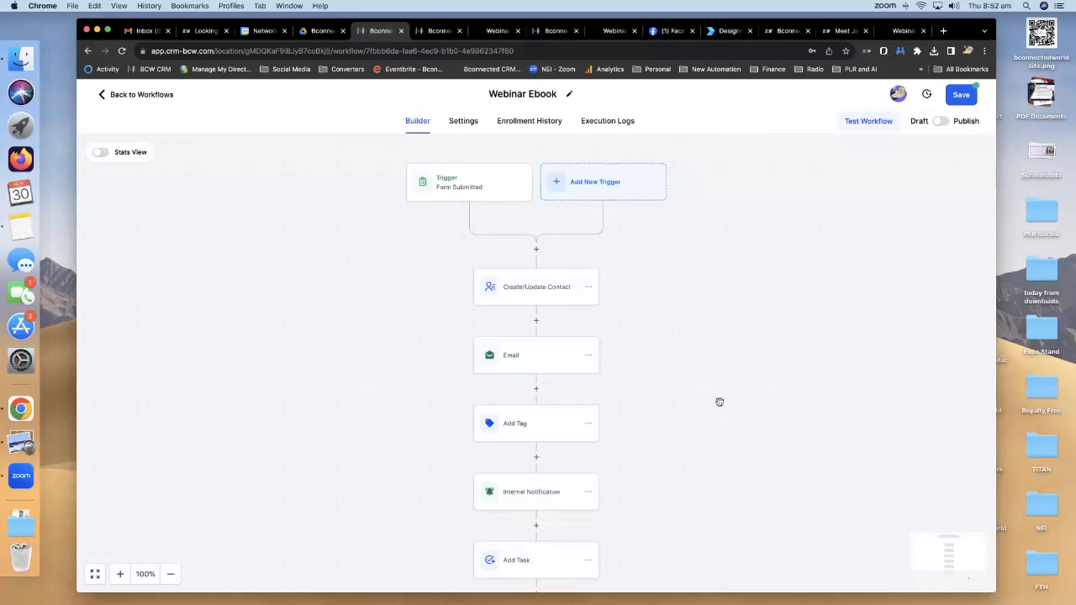
{"action": "scroll", "coordinate": [717, 401], "scroll_direction": "down", "scroll_amount": 2}
Review the workflow's Add Tag, Internal Notification and Add Task steps.
{"action": "left_click", "coordinate": [528, 335]}
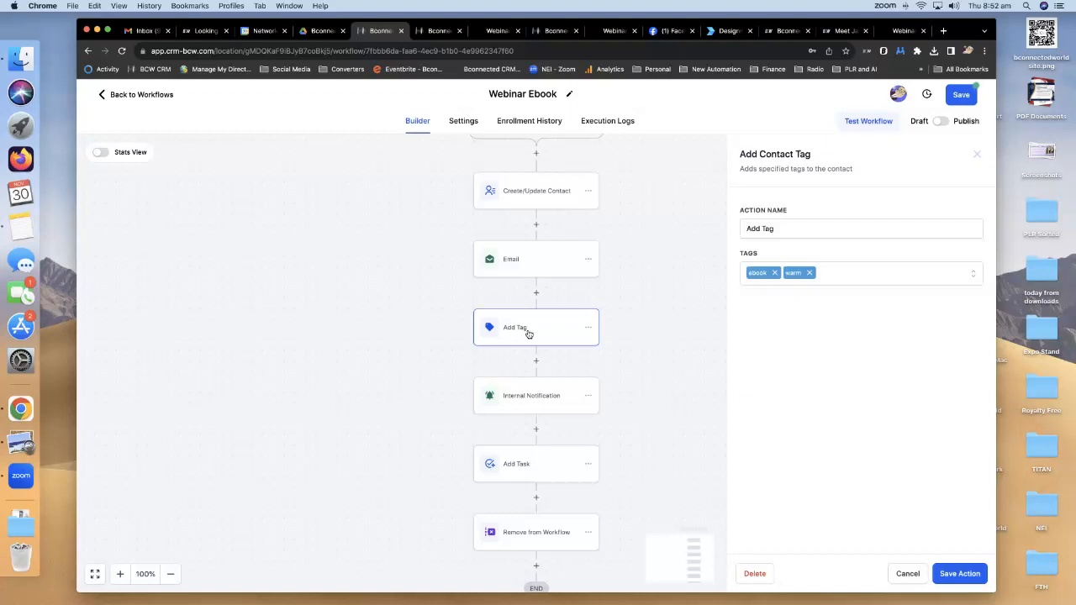
{"action": "scroll", "coordinate": [553, 331], "scroll_direction": "down", "scroll_amount": 2}
{"action": "left_click", "coordinate": [514, 307]}
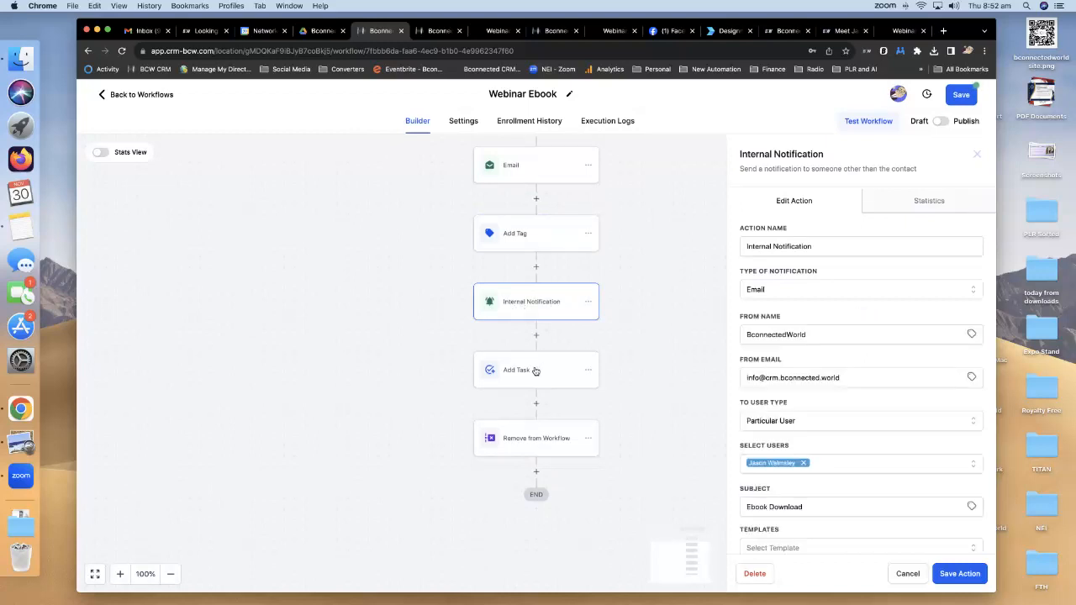
{"action": "left_click", "coordinate": [536, 371]}
{"action": "scroll", "coordinate": [542, 370], "scroll_direction": "down", "scroll_amount": 1}
{"action": "scroll", "coordinate": [541, 370], "scroll_direction": "down", "scroll_amount": 1}
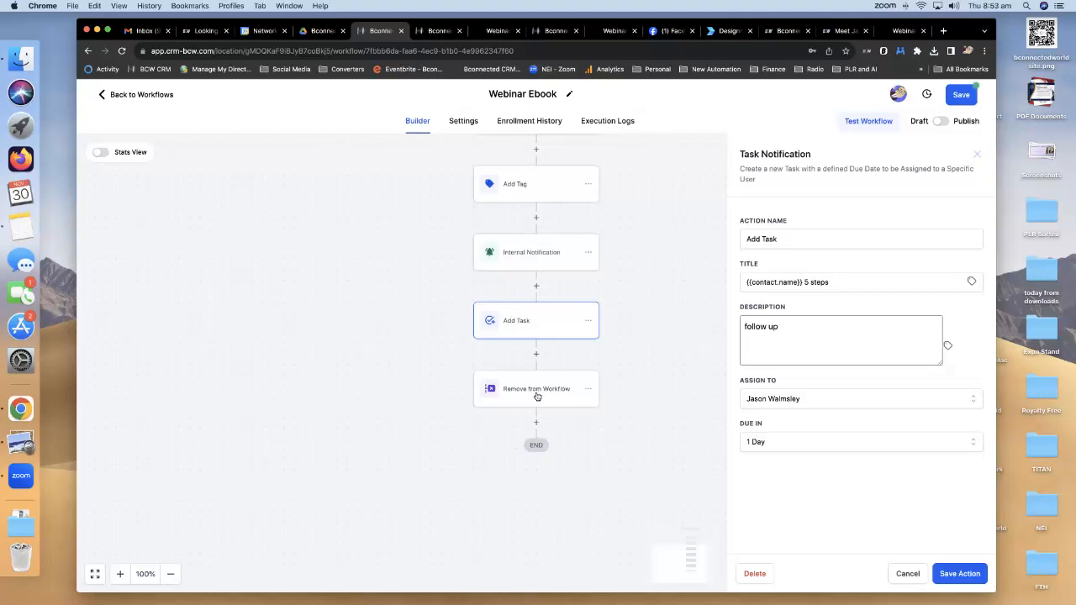
Switch the Webinar Ebook workflow from Draft to Published and save it.
{"action": "key", "text": "ctrl+Up"}
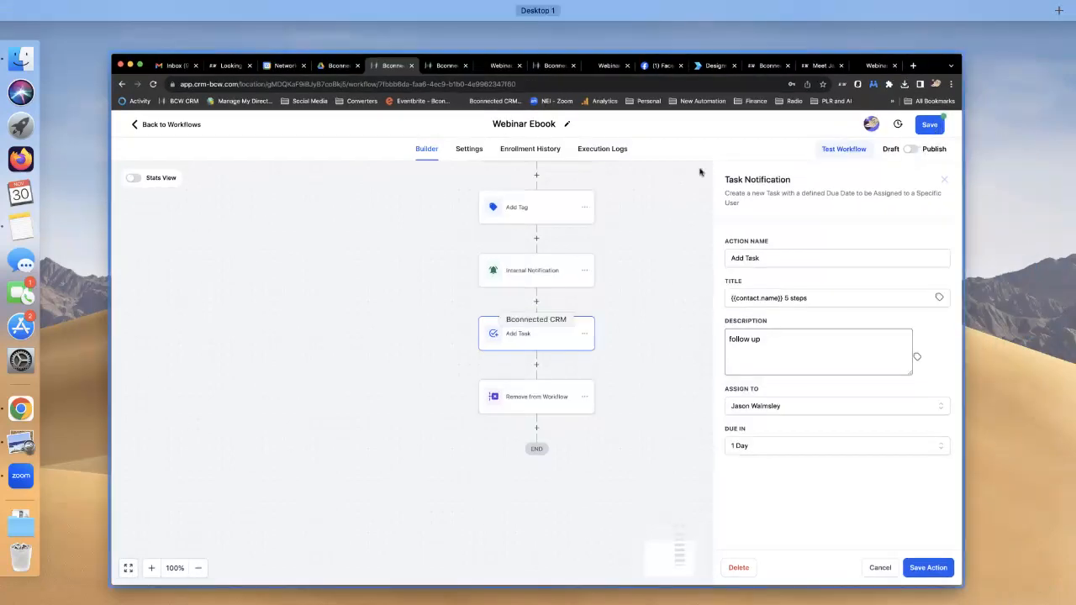
{"action": "left_click", "coordinate": [872, 157]}
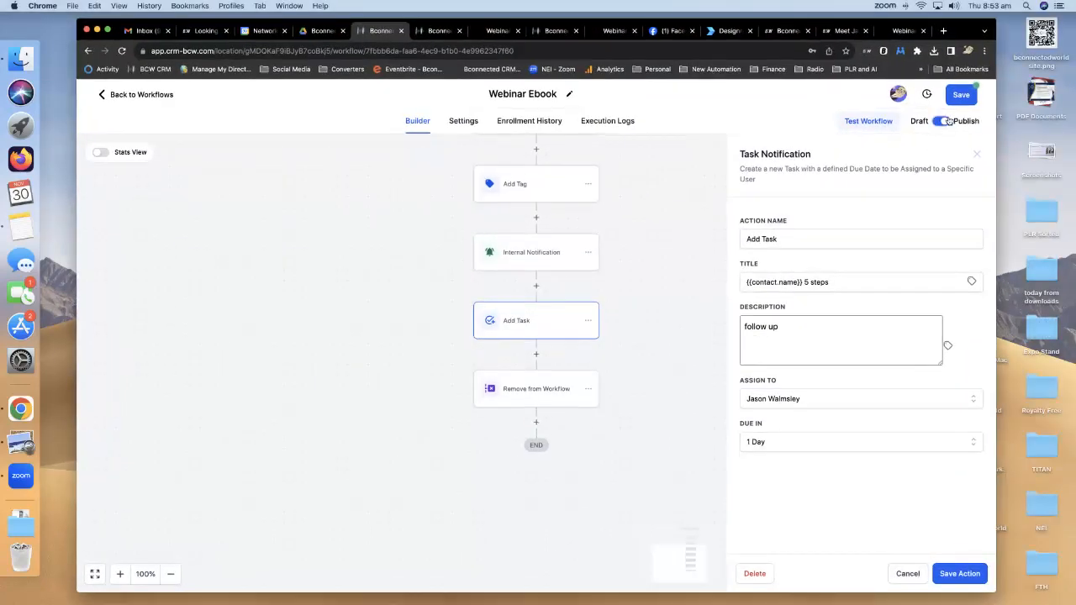
{"action": "left_click", "coordinate": [957, 97]}
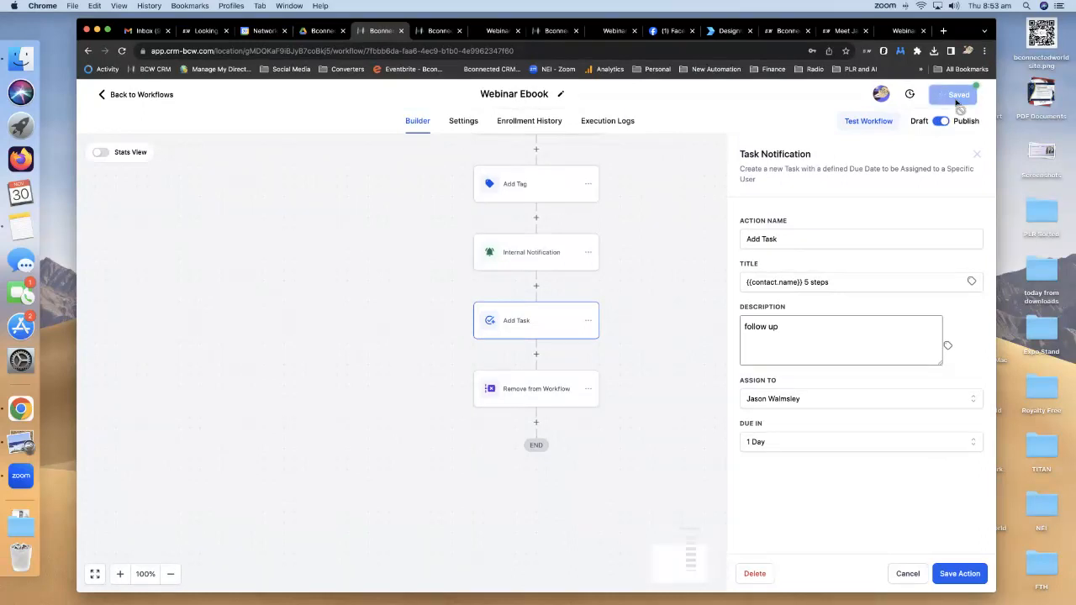
{"action": "left_click", "coordinate": [904, 31]}
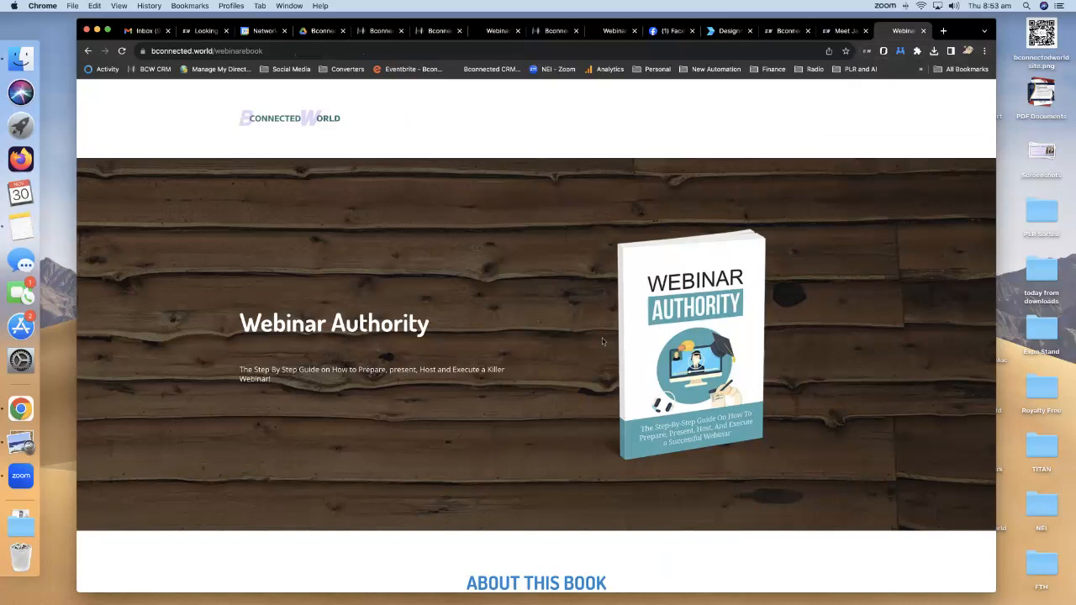
Reload the live page and submit the free-chapter form with a test first name and e-mail.
{"action": "left_click", "coordinate": [123, 52]}
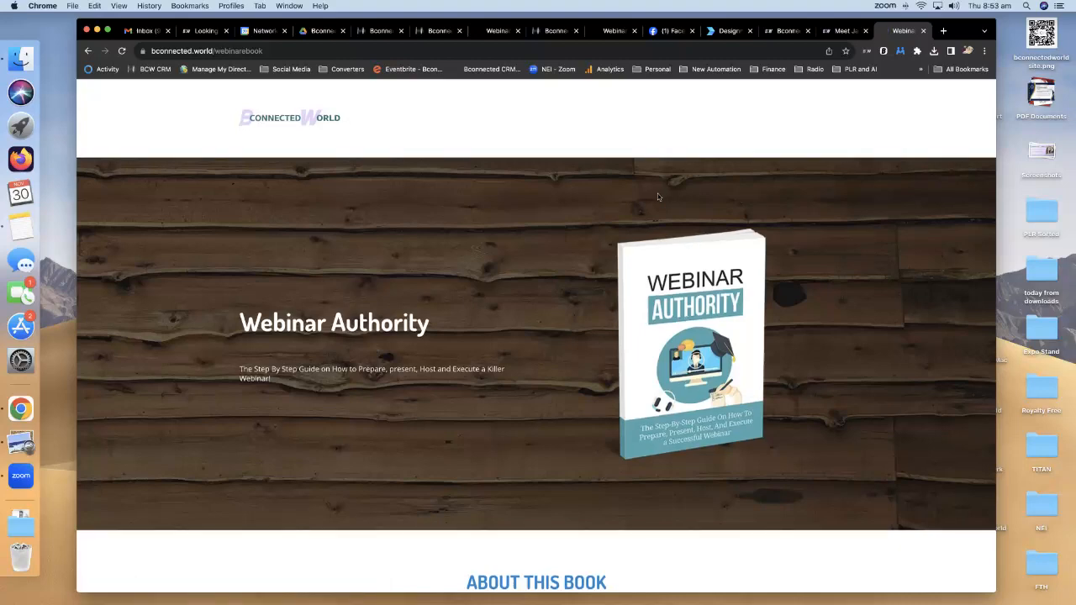
{"action": "scroll", "coordinate": [657, 197], "scroll_direction": "down", "scroll_amount": 5}
{"action": "scroll", "coordinate": [661, 249], "scroll_direction": "down", "scroll_amount": 15}
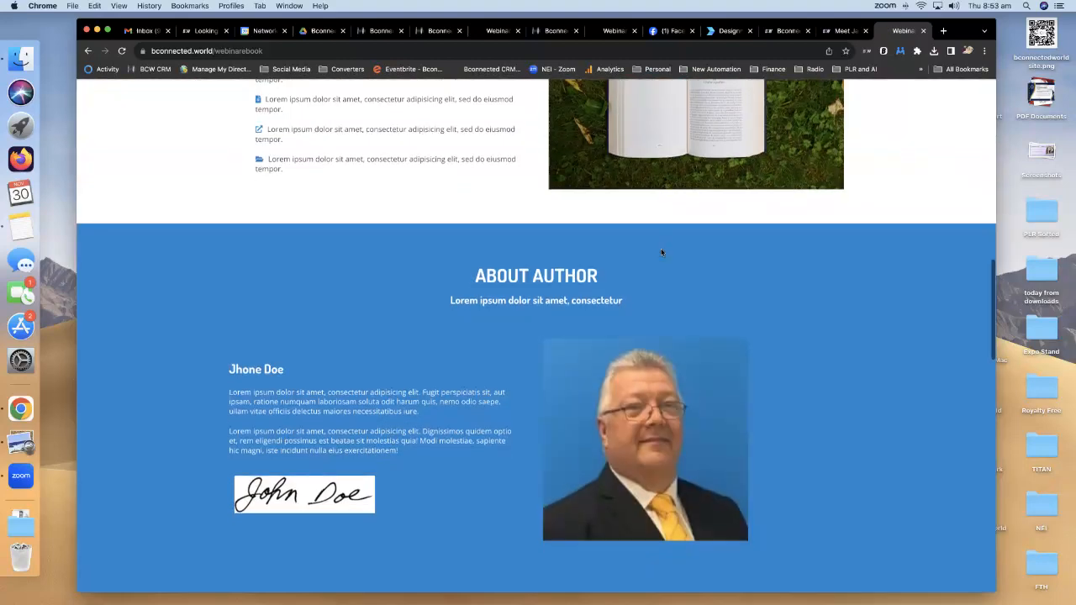
{"action": "scroll", "coordinate": [661, 249], "scroll_direction": "down", "scroll_amount": 2}
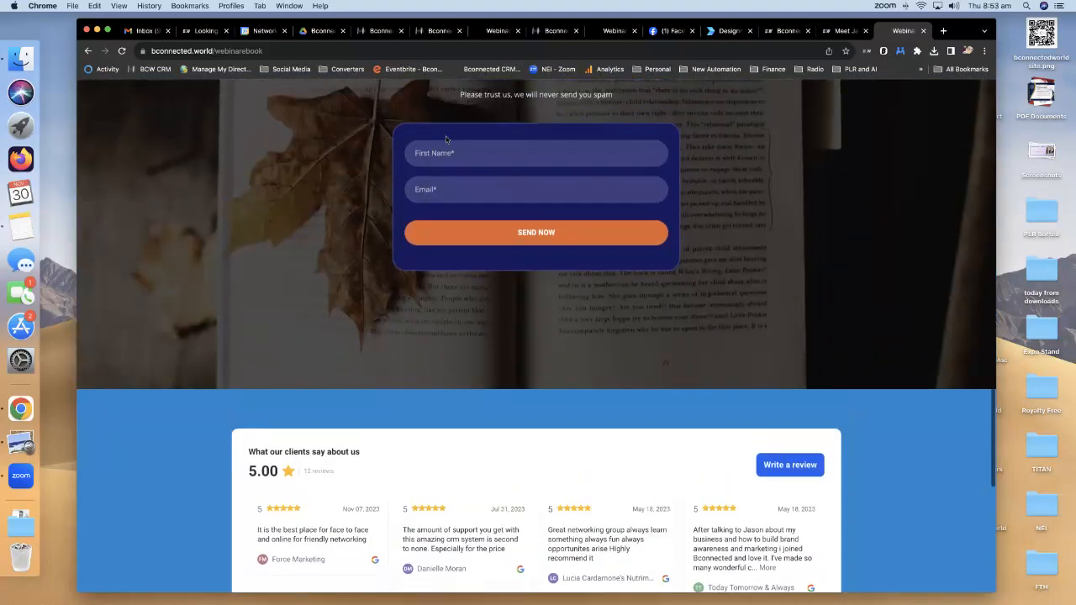
{"action": "left_click", "coordinate": [502, 153]}
{"action": "type", "text": "Ja"}
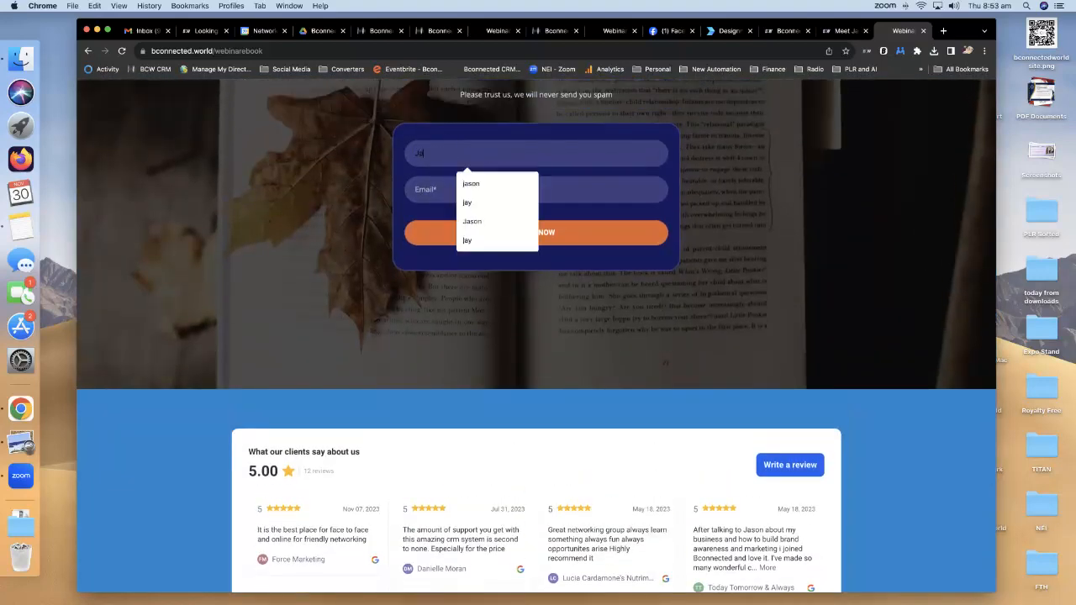
{"action": "type", "text": "son"}
{"action": "left_click", "coordinate": [471, 202]}
{"action": "left_click", "coordinate": [469, 188]}
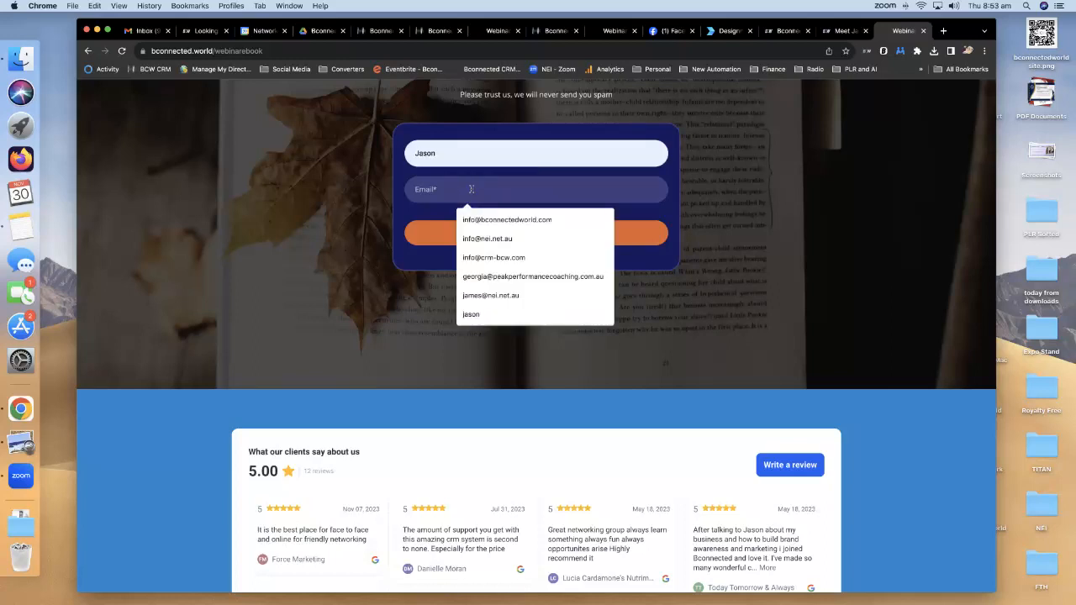
{"action": "left_click", "coordinate": [497, 240]}
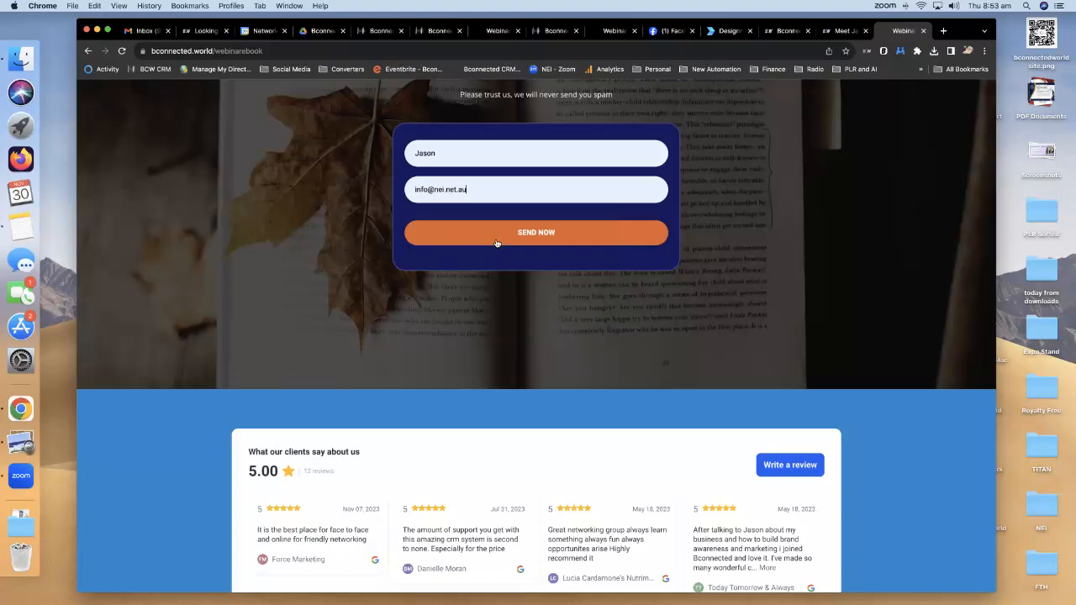
{"action": "left_click", "coordinate": [567, 239]}
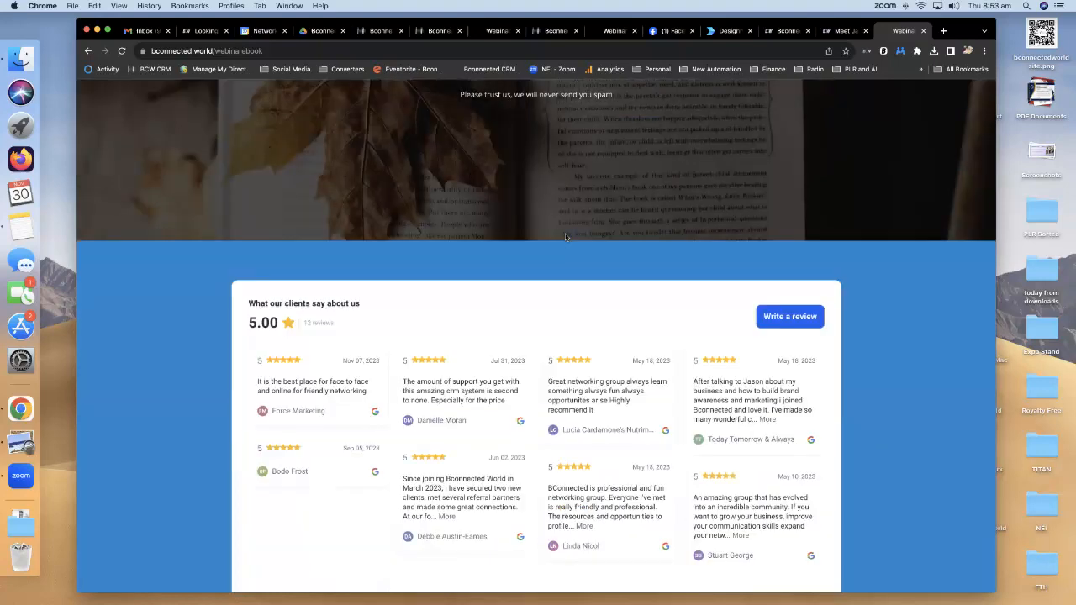
{"action": "scroll", "coordinate": [576, 181], "scroll_direction": "up", "scroll_amount": 3}
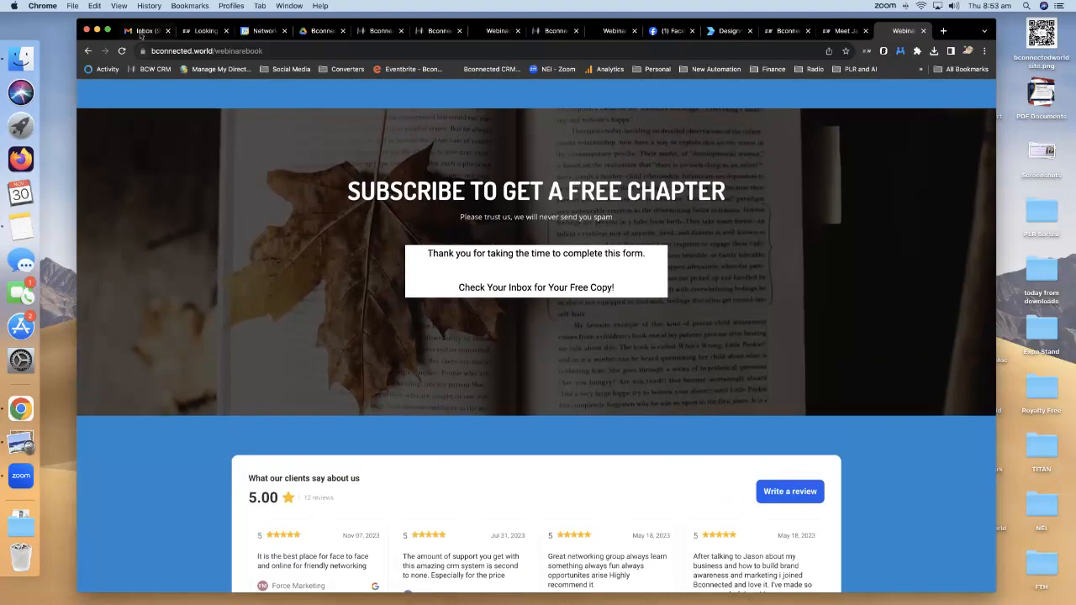
{"action": "left_click", "coordinate": [144, 31]}
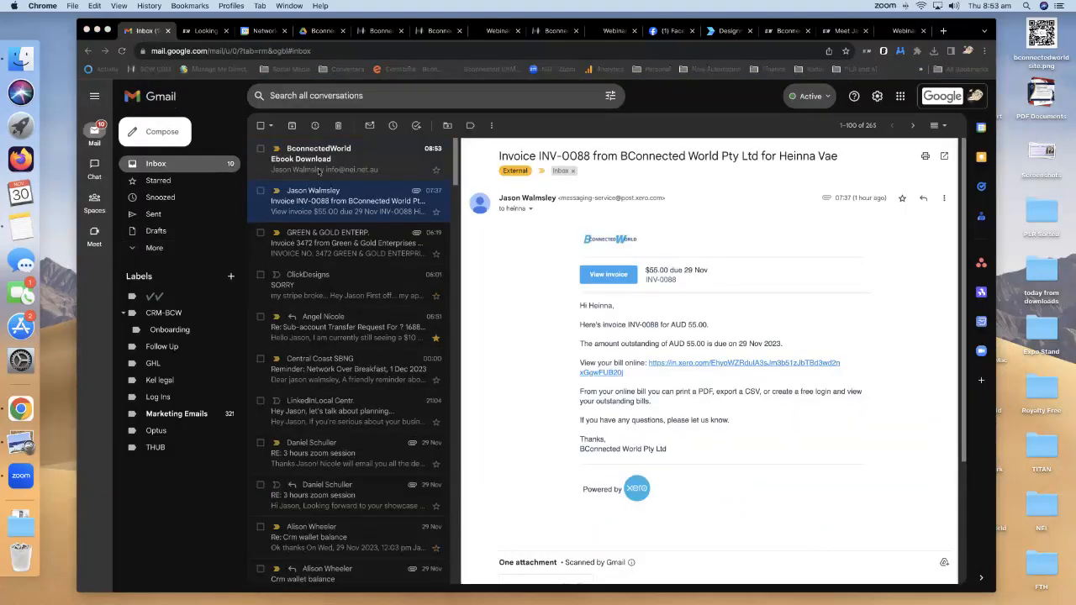
Open the 'Here It Is!' email and scroll through its attached Webinar Authority.pdf preview.
{"action": "left_click", "coordinate": [329, 175]}
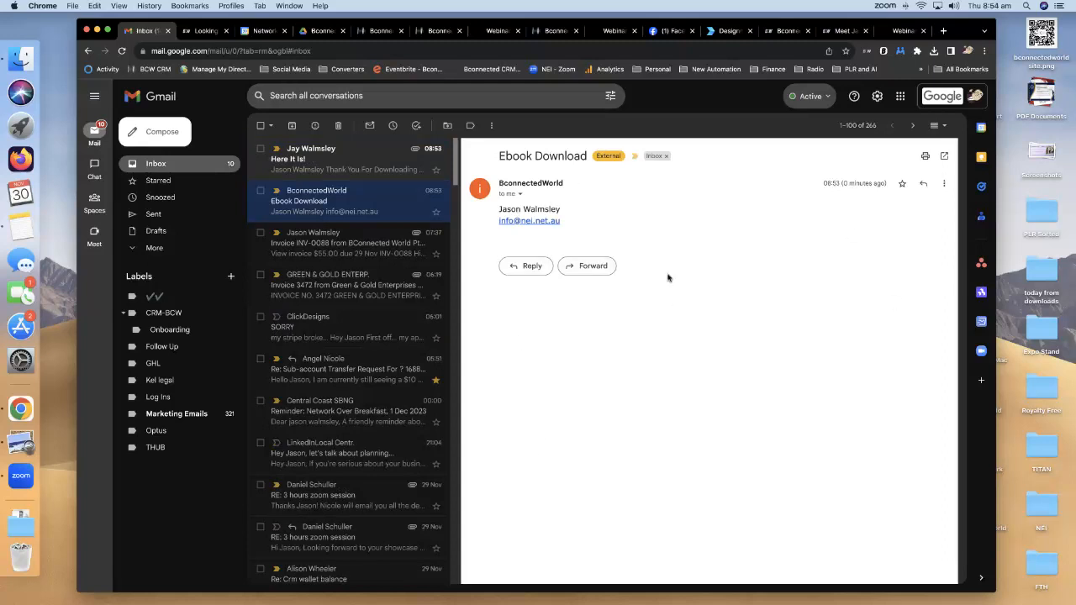
{"action": "left_click", "coordinate": [320, 169]}
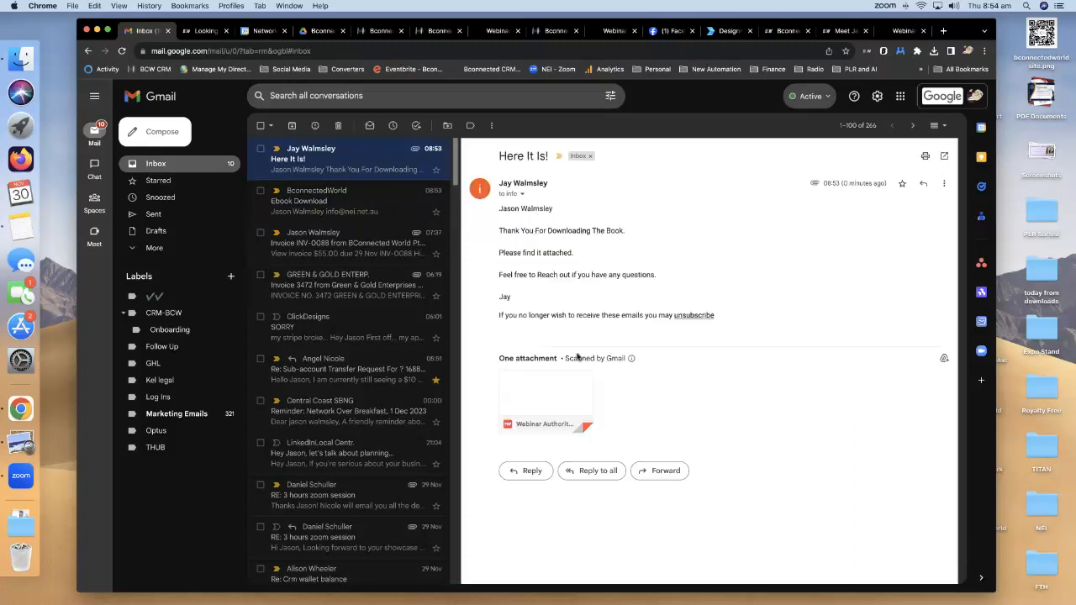
{"action": "left_click", "coordinate": [549, 388]}
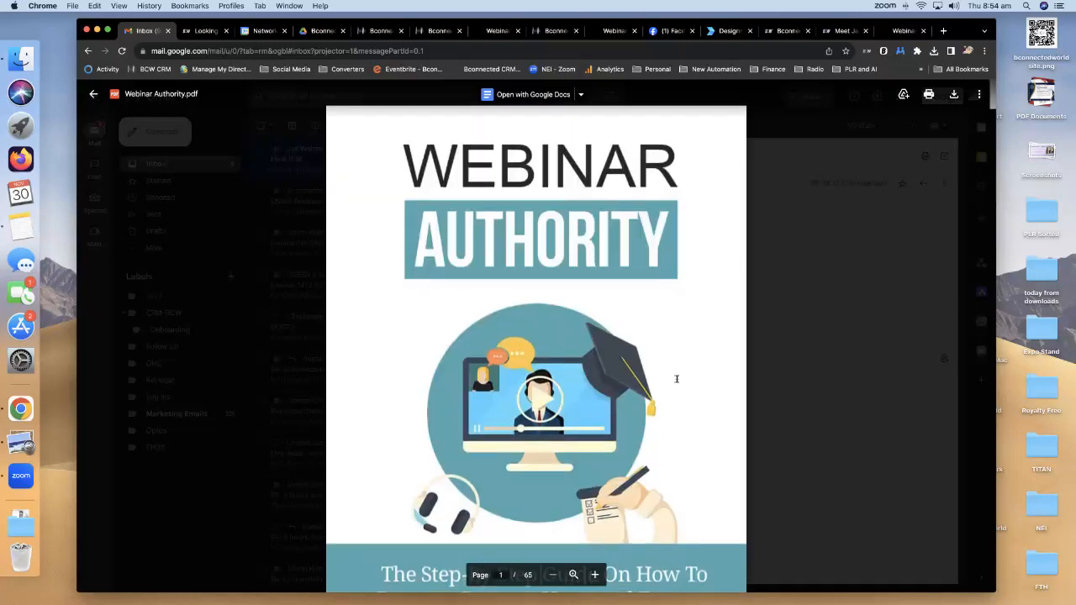
{"action": "scroll", "coordinate": [677, 380], "scroll_direction": "down", "scroll_amount": 10}
{"action": "scroll", "coordinate": [677, 379], "scroll_direction": "down", "scroll_amount": 8}
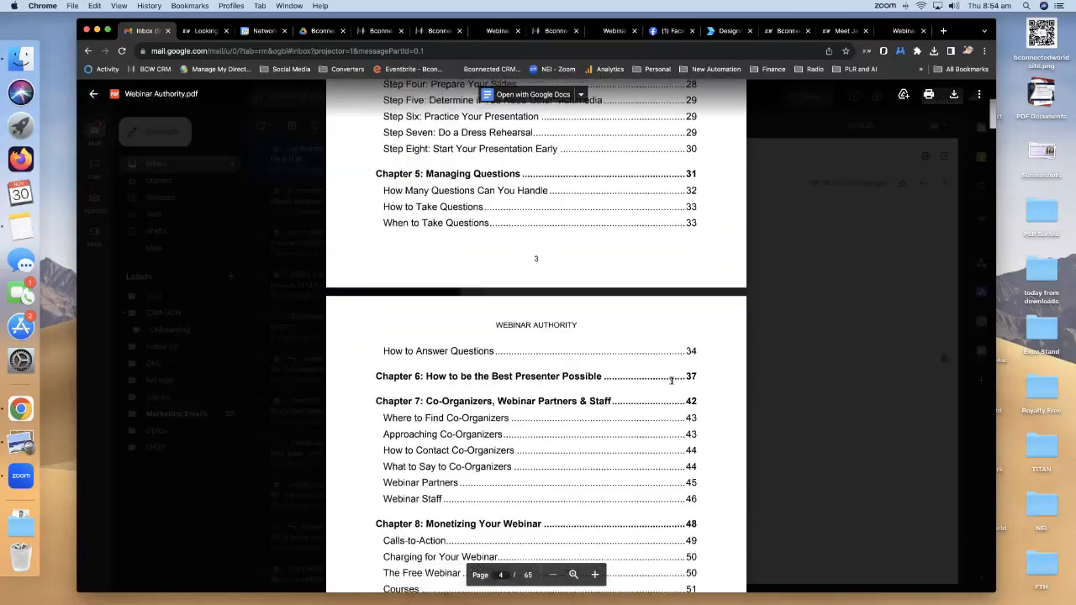
{"action": "scroll", "coordinate": [672, 379], "scroll_direction": "down", "scroll_amount": 10}
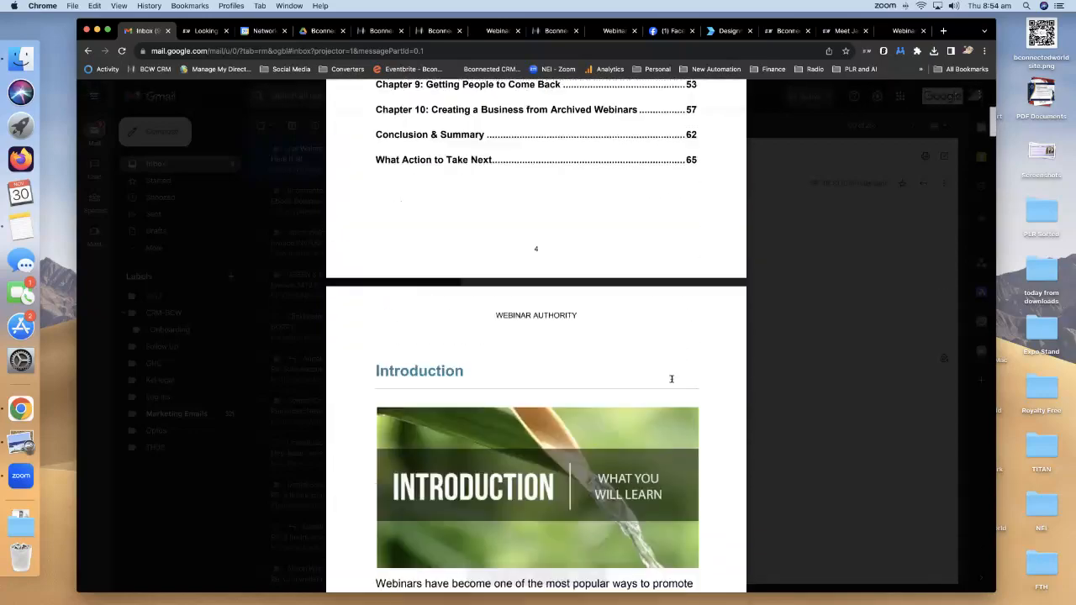
{"action": "scroll", "coordinate": [672, 379], "scroll_direction": "down", "scroll_amount": 5}
{"action": "scroll", "coordinate": [665, 488], "scroll_direction": "up", "scroll_amount": 5}
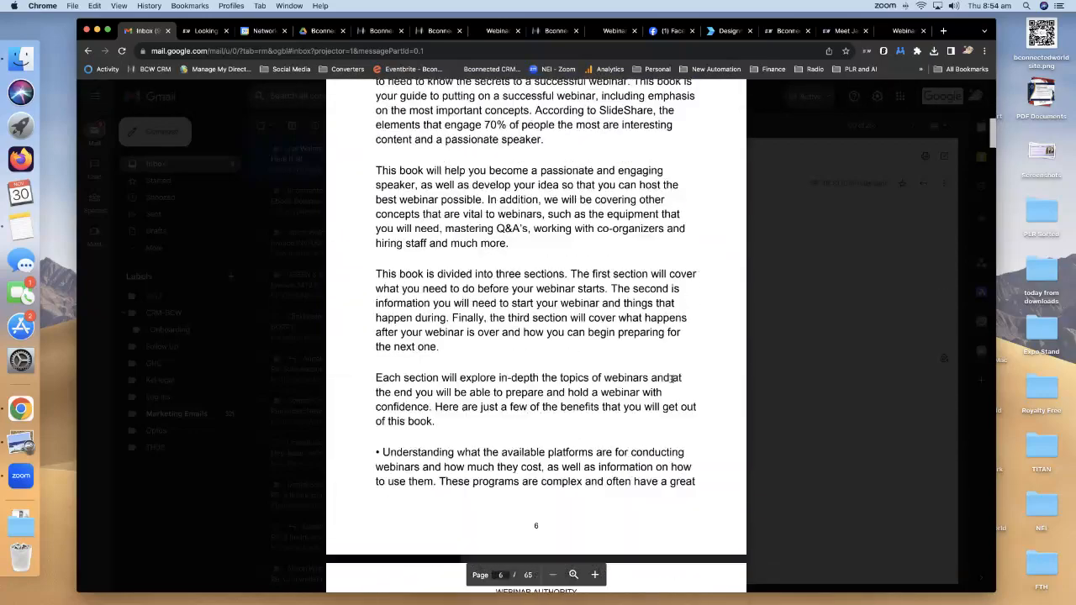